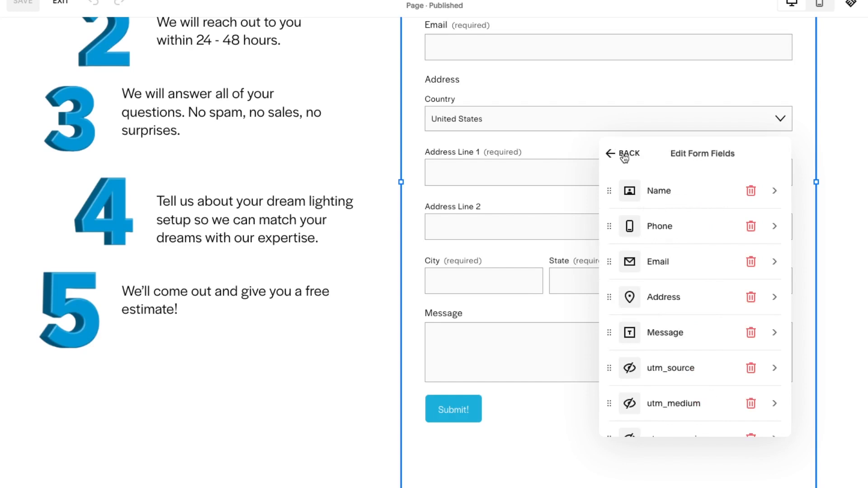
Step: Review the form's hidden tracking fields, inspecting the label and variable of utm_source and opening the click ID field above fbclid
{"action": "scroll", "coordinate": [673, 295], "scroll_direction": "down", "scroll_amount": 1}
{"action": "scroll", "coordinate": [672, 294], "scroll_direction": "down", "scroll_amount": 1}
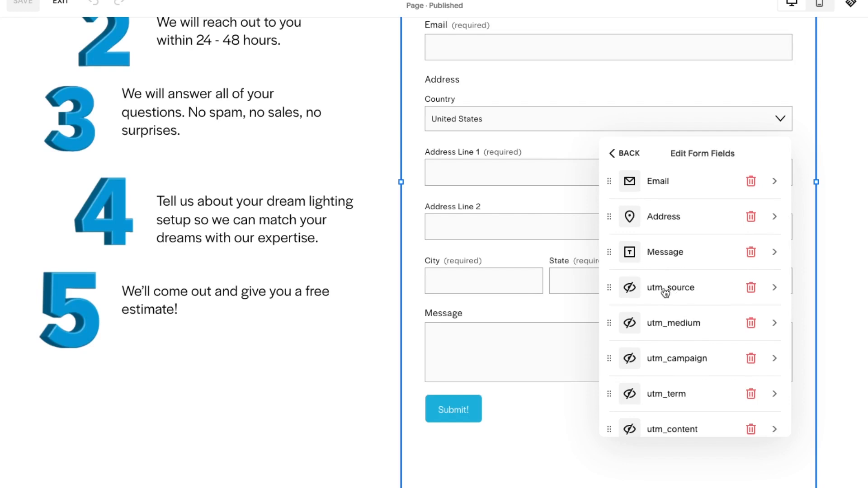
{"action": "left_click", "coordinate": [664, 291]}
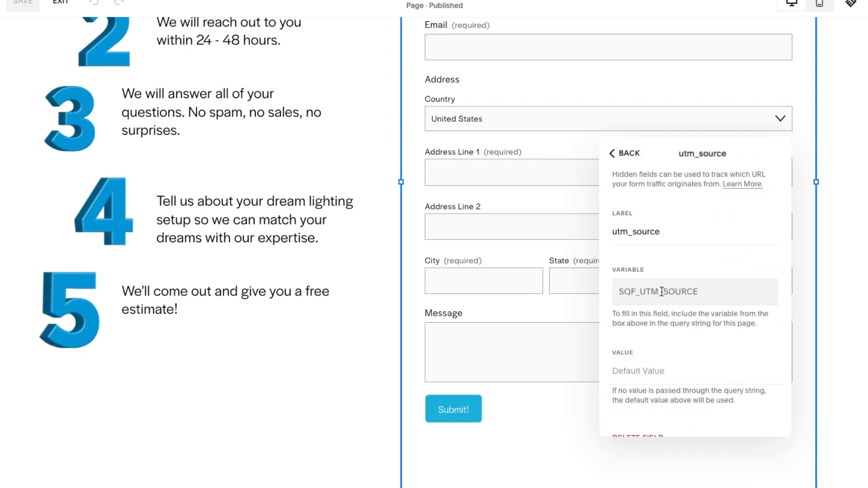
{"action": "double_click", "coordinate": [626, 231]}
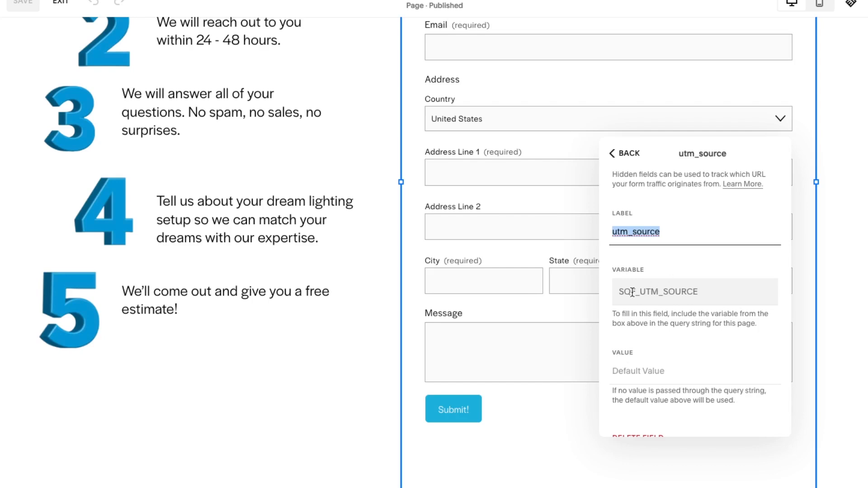
{"action": "mouse_move", "coordinate": [618, 293]}
{"action": "left_mouse_down"}
{"action": "mouse_move", "coordinate": [683, 293]}
{"action": "mouse_move", "coordinate": [623, 293]}
{"action": "left_mouse_up"}
{"action": "left_click", "coordinate": [692, 292]}
{"action": "left_click", "coordinate": [626, 294]}
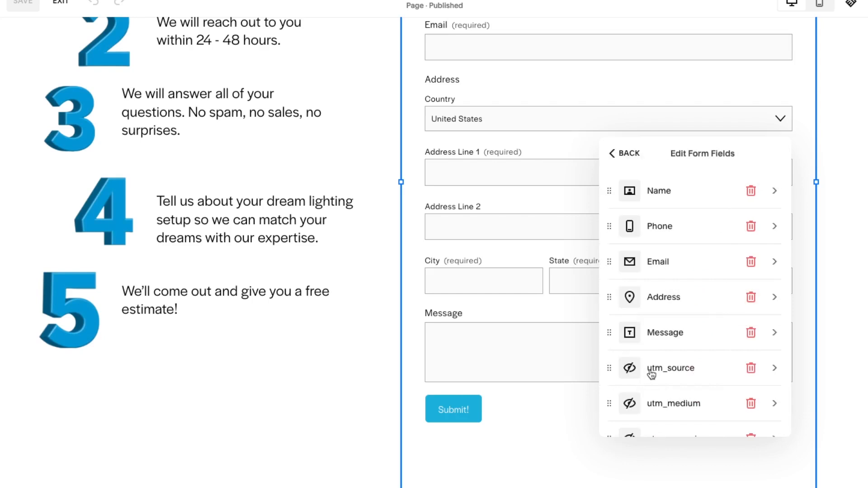
{"action": "scroll", "coordinate": [650, 373], "scroll_direction": "down", "scroll_amount": 4}
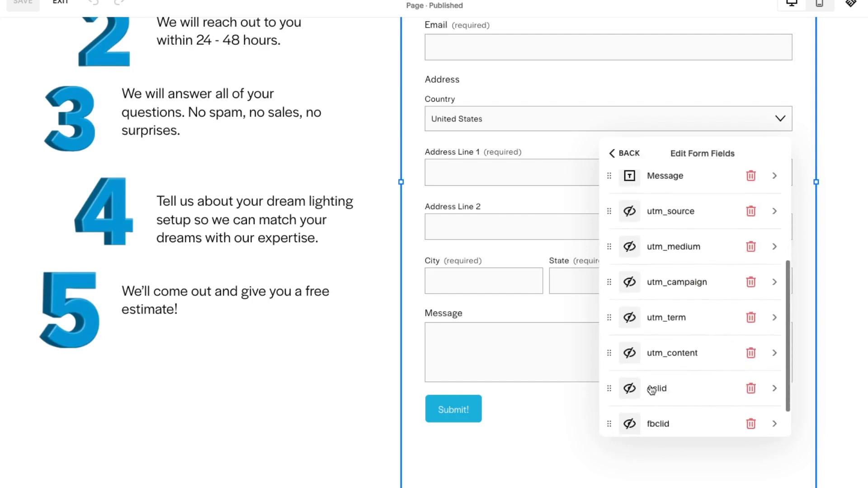
{"action": "left_click", "coordinate": [651, 389]}
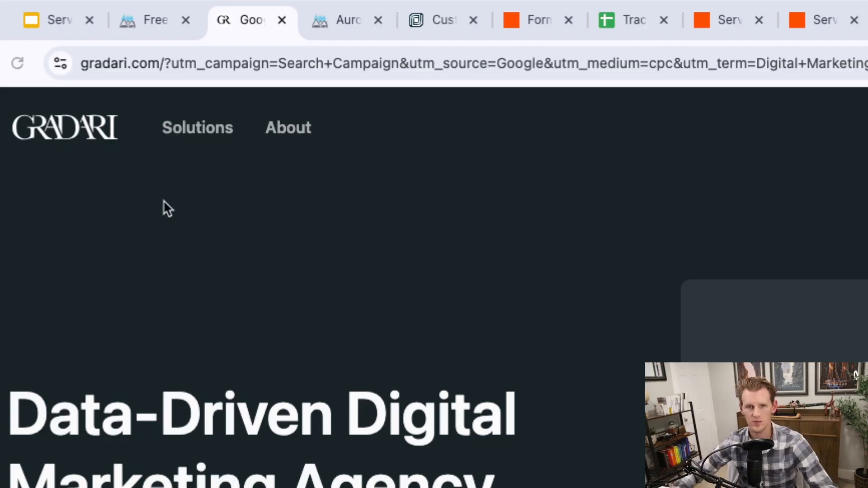
Step: Load the Gradari homepage with its UTM query string and examine the utm_campaign parameter in the address
{"action": "left_click", "coordinate": [158, 72]}
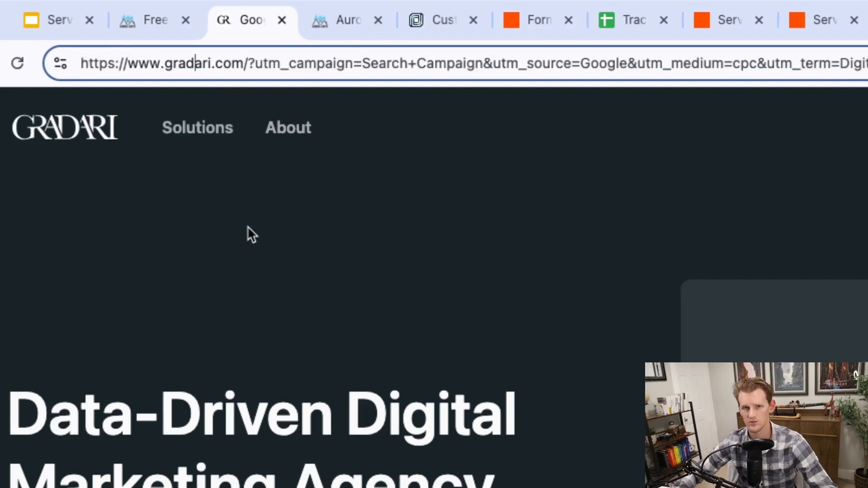
{"action": "key", "text": "Return"}
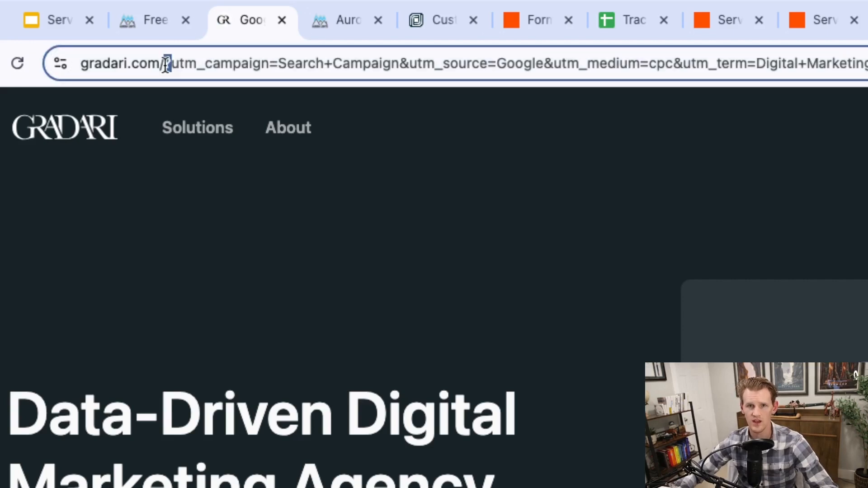
{"action": "left_click_drag", "start_coordinate": [167, 62], "coordinate": [171, 62]}
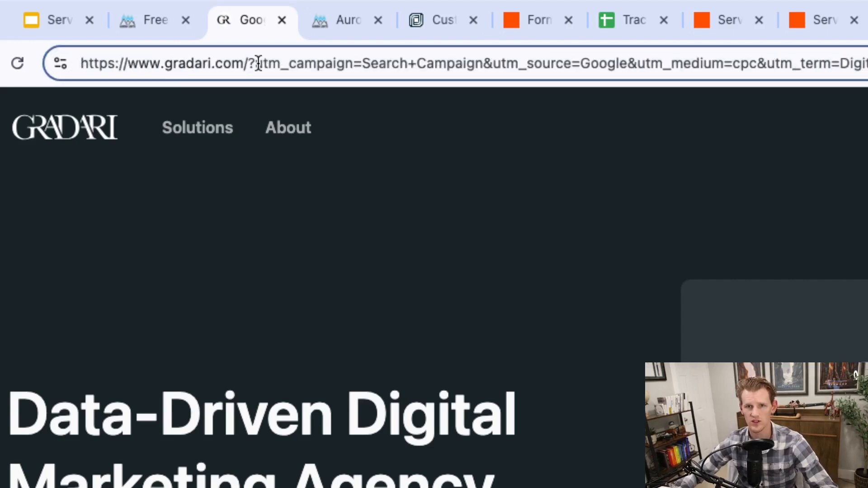
{"action": "left_click_drag", "start_coordinate": [261, 63], "coordinate": [478, 67]}
{"action": "left_click", "coordinate": [476, 65]}
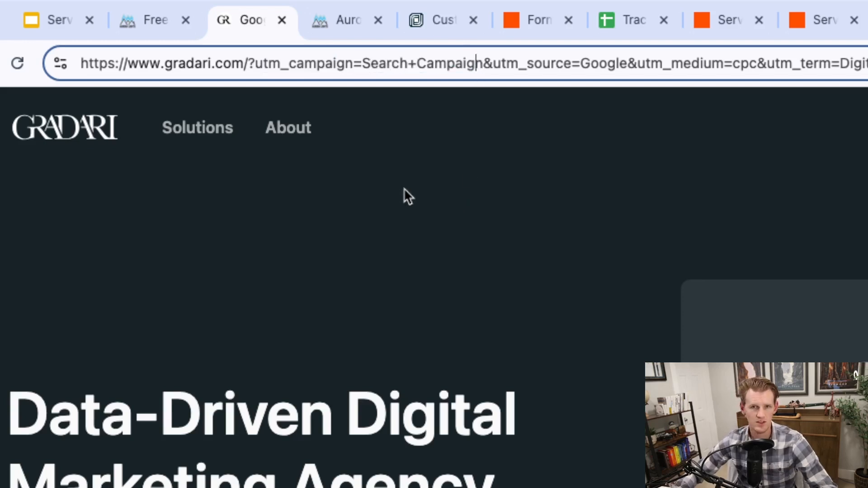
Step: Open the Gradari About page and check its address for UTM parameters
{"action": "left_click", "coordinate": [293, 132]}
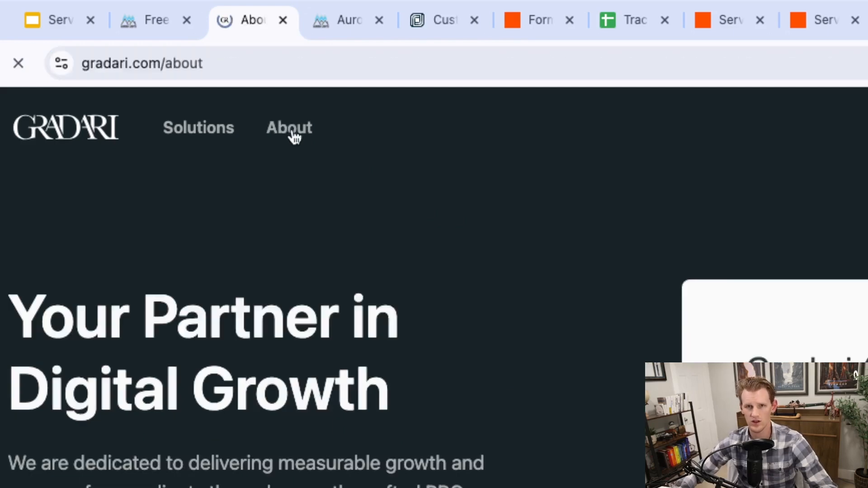
{"action": "left_click", "coordinate": [227, 58]}
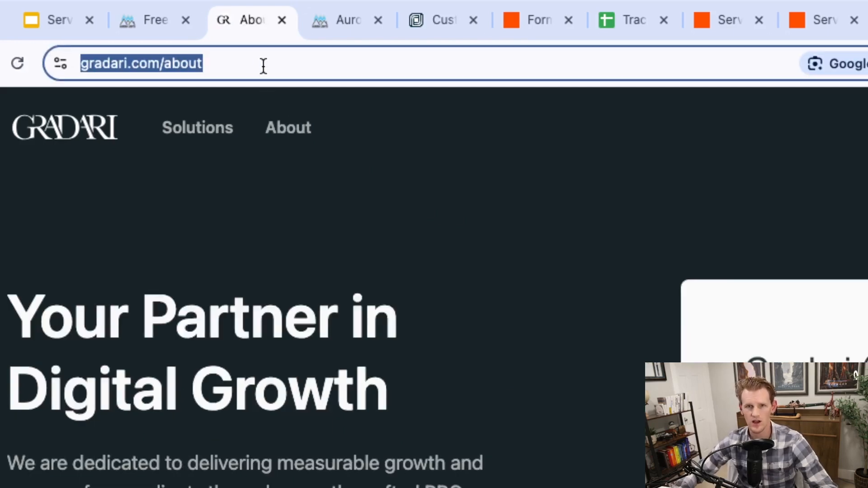
{"action": "left_click", "coordinate": [260, 66]}
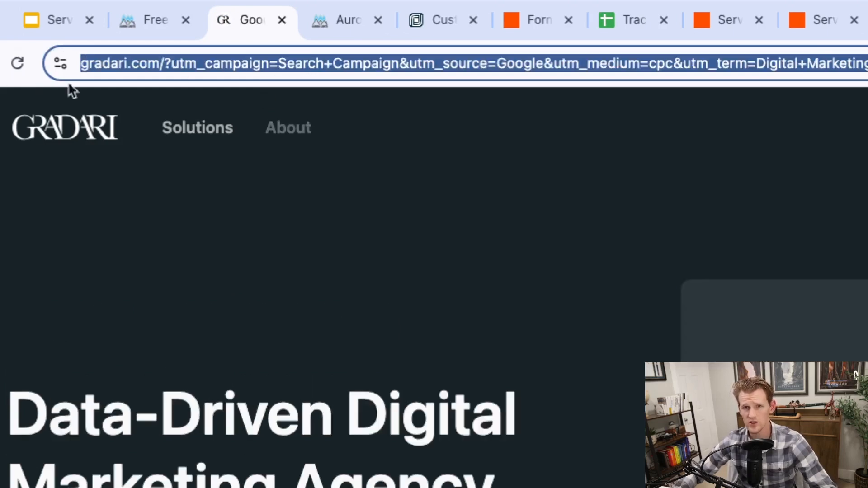
Step: Return to the Gradari homepage address with UTM parameters and inspect the name of its first parameter, utm_campaign
{"action": "left_click", "coordinate": [286, 64]}
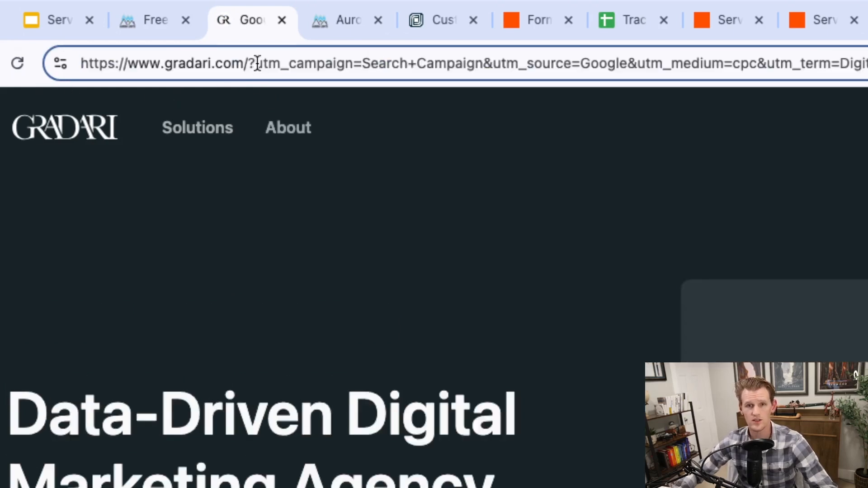
{"action": "left_click_drag", "start_coordinate": [255, 63], "coordinate": [352, 64]}
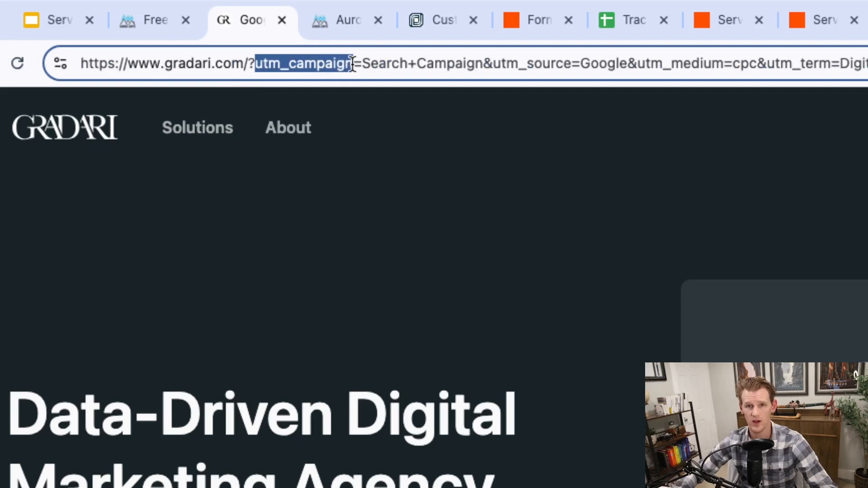
{"action": "left_click", "coordinate": [284, 63]}
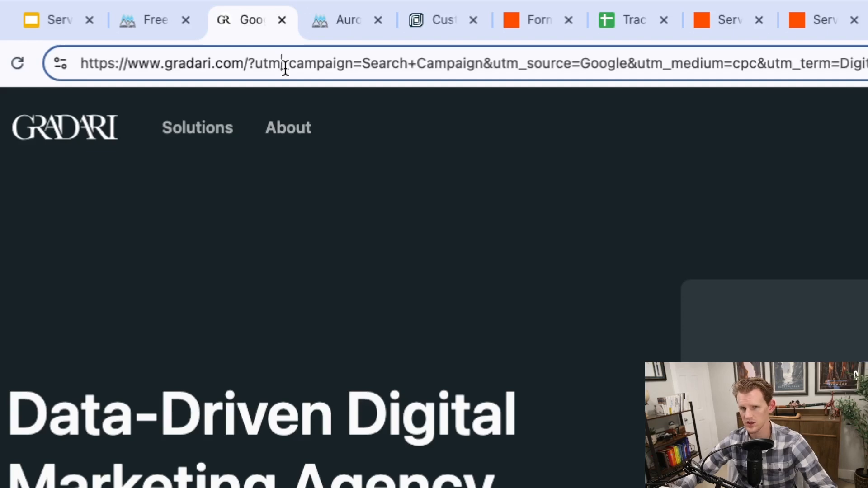
{"action": "left_click_drag", "start_coordinate": [305, 64], "coordinate": [320, 64]}
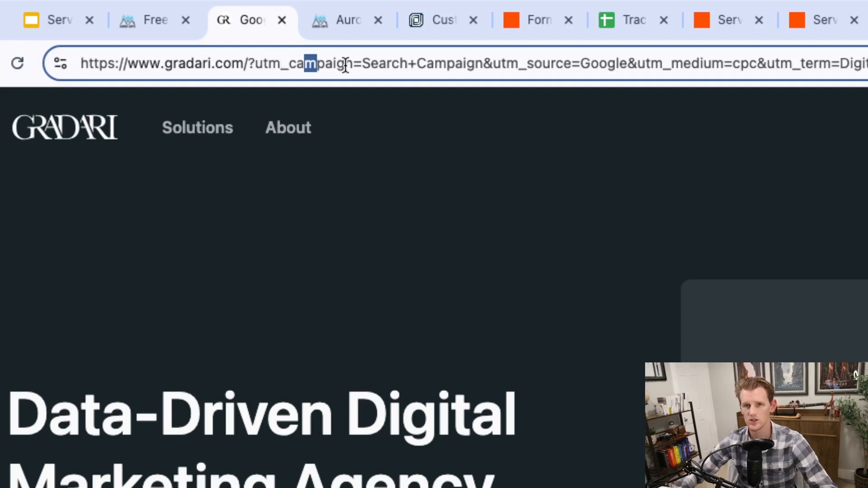
Step: Load the Aurora Lights homepage with the query string utm_campaign=Search+Campaign, utm_source=Google, utm_medium=cpc and utm_term starting with Digital+Marketing
{"action": "left_click", "coordinate": [335, 22]}
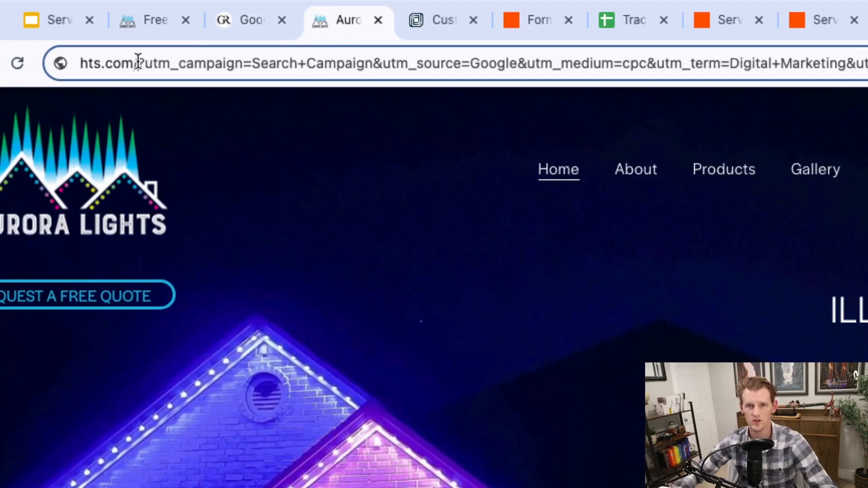
{"action": "left_click_drag", "start_coordinate": [138, 60], "coordinate": [159, 84]}
{"action": "left_click", "coordinate": [166, 65]}
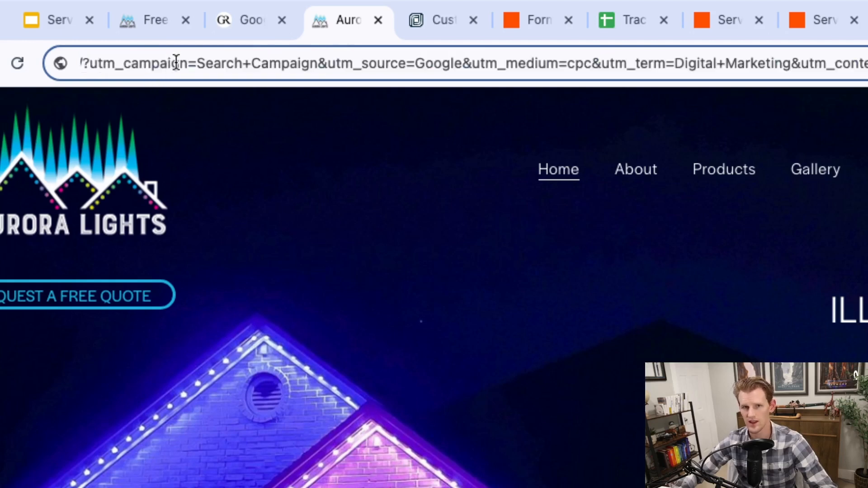
{"action": "left_click_drag", "start_coordinate": [115, 61], "coordinate": [16, 64]}
{"action": "left_click", "coordinate": [314, 63]}
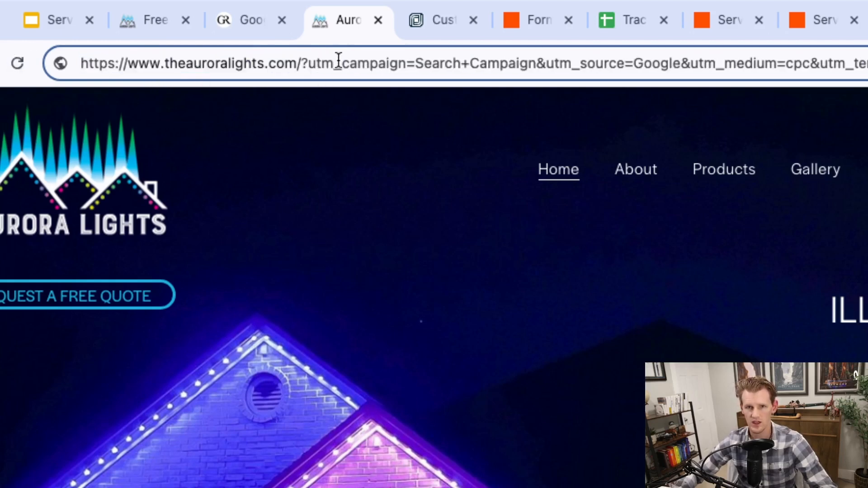
{"action": "key", "text": "Return"}
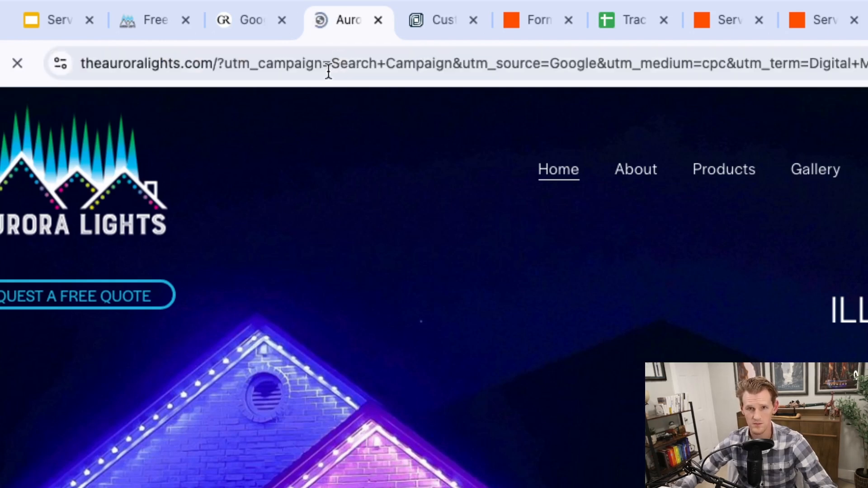
Step: Examine the SQF_UTM_SOURCE parameter in the Aurora Lights homepage address
{"action": "left_click", "coordinate": [226, 64]}
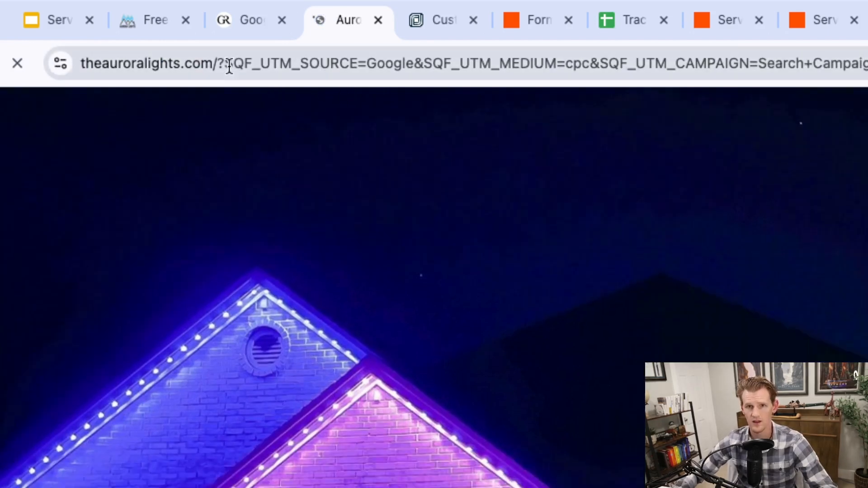
{"action": "left_click", "coordinate": [225, 64]}
{"action": "left_click_drag", "start_coordinate": [225, 64], "coordinate": [354, 64]}
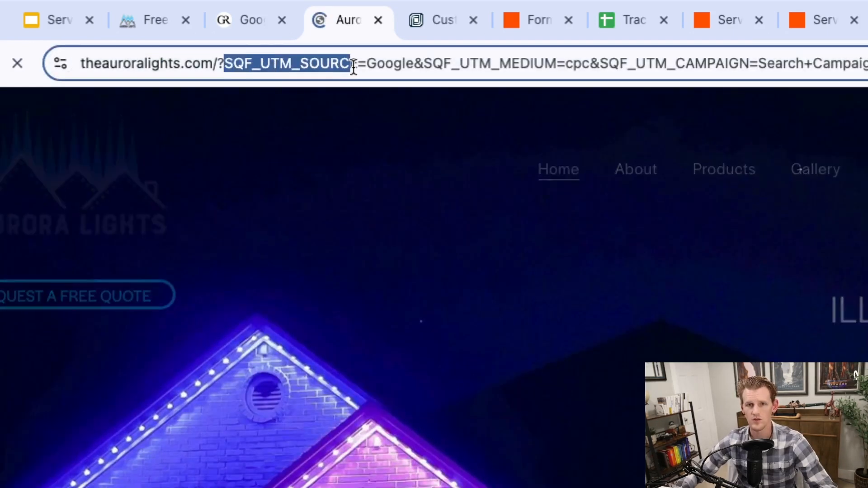
{"action": "double_click", "coordinate": [386, 66]}
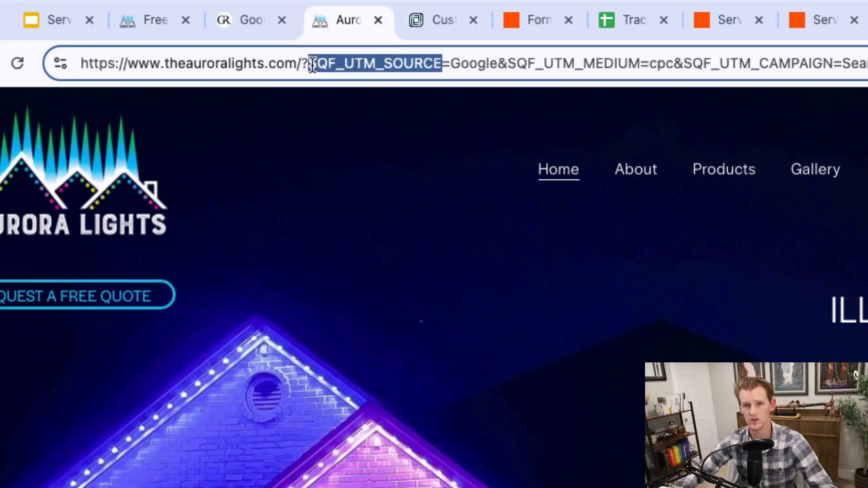
{"action": "left_click", "coordinate": [315, 66]}
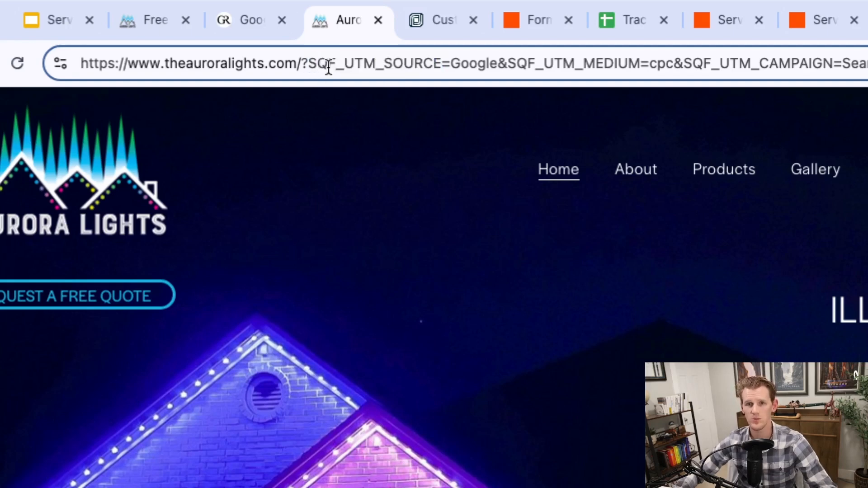
{"action": "left_click_drag", "start_coordinate": [308, 63], "coordinate": [444, 63]}
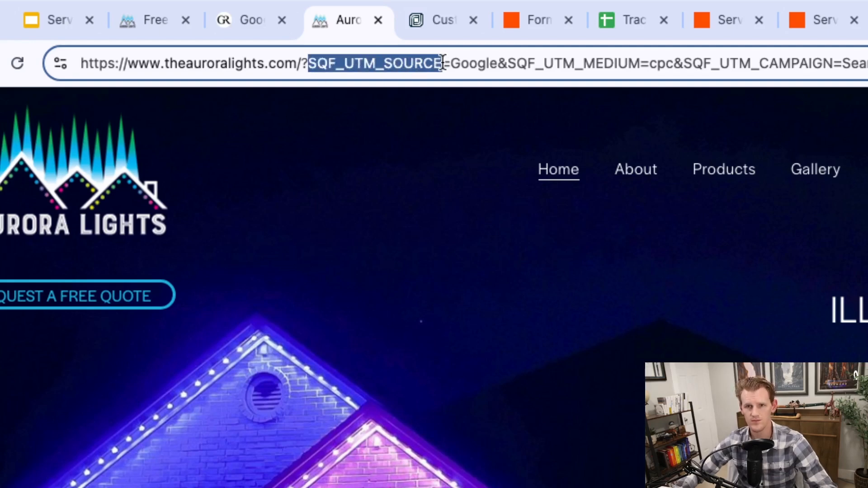
{"action": "left_click", "coordinate": [443, 63]}
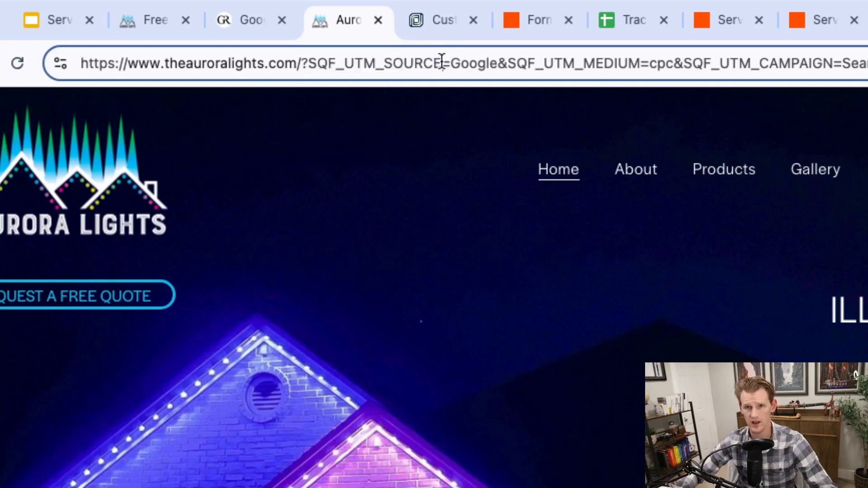
Step: Visit the Aurora Lights About page, return to the homepage and check the SQF_UTM parameters in the address
{"action": "left_click", "coordinate": [638, 173]}
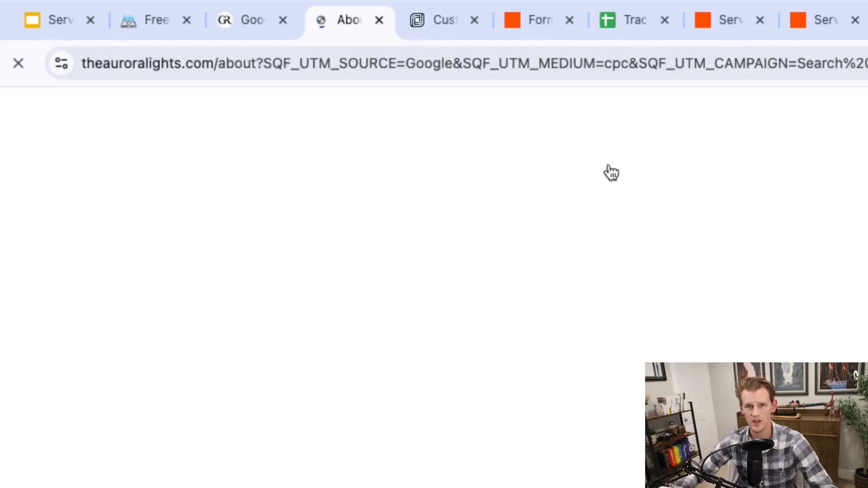
{"action": "left_click", "coordinate": [464, 154]}
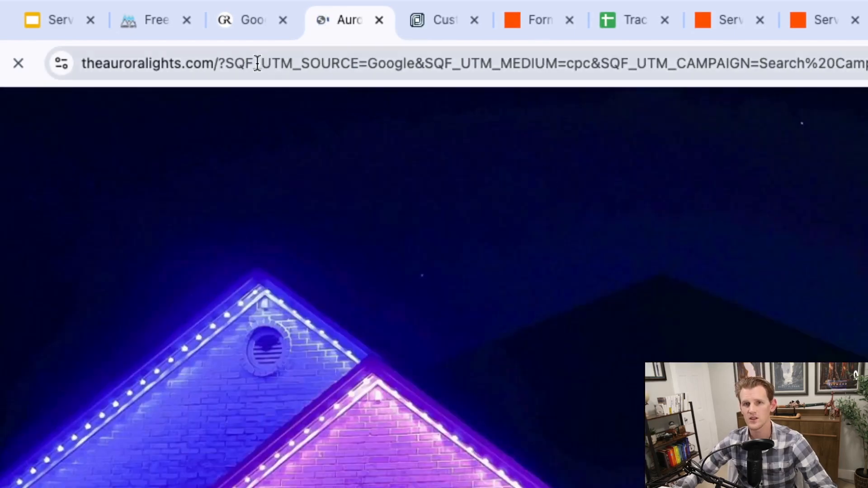
{"action": "left_click_drag", "start_coordinate": [236, 64], "coordinate": [304, 64]}
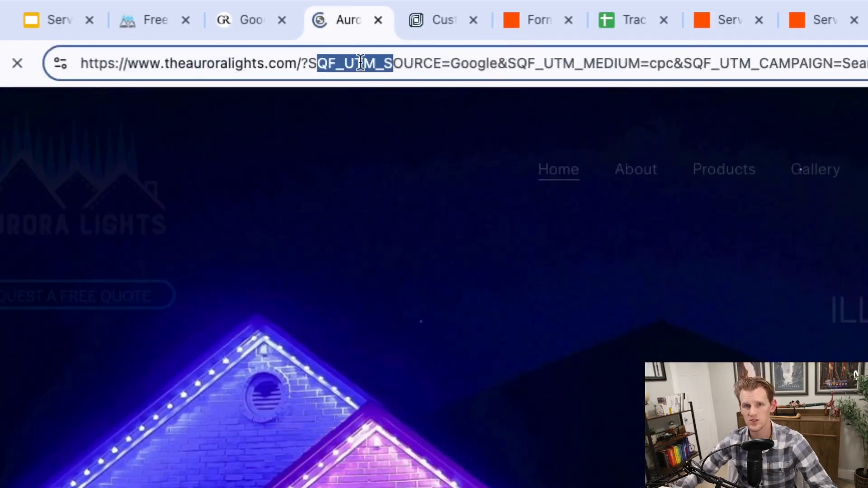
{"action": "left_click", "coordinate": [448, 64]}
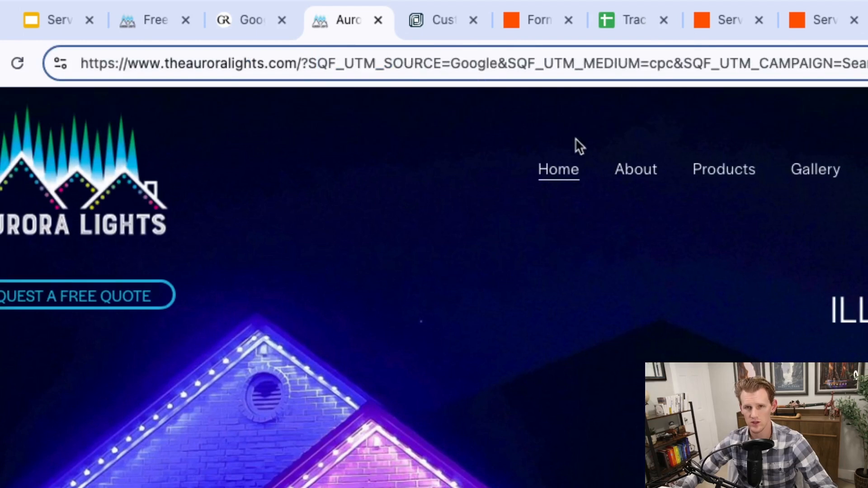
Step: Open the Aurora Lights About page and the free quote page, checking the SQF_UTM parameters in each address
{"action": "left_click", "coordinate": [631, 170]}
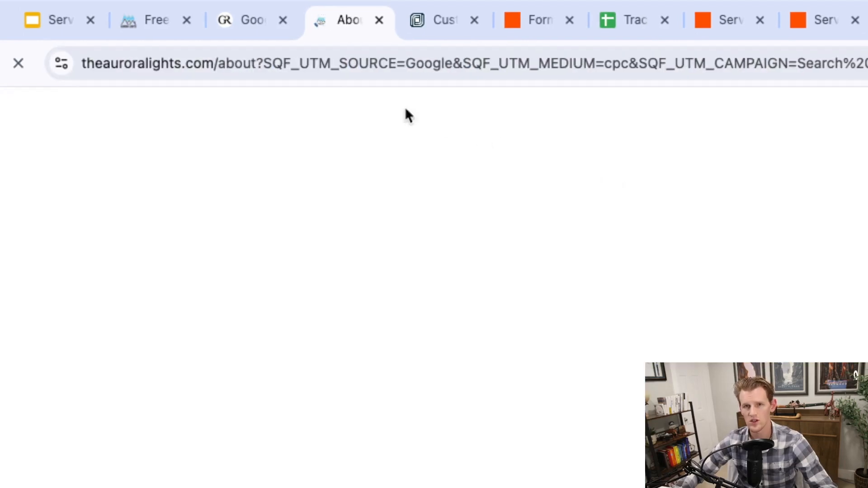
{"action": "left_click_drag", "start_coordinate": [262, 64], "coordinate": [679, 67]}
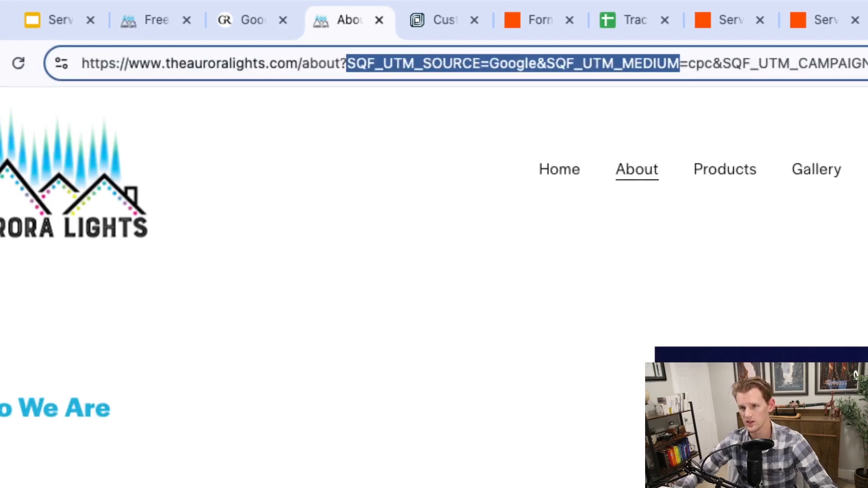
{"action": "left_click", "coordinate": [866, 170]}
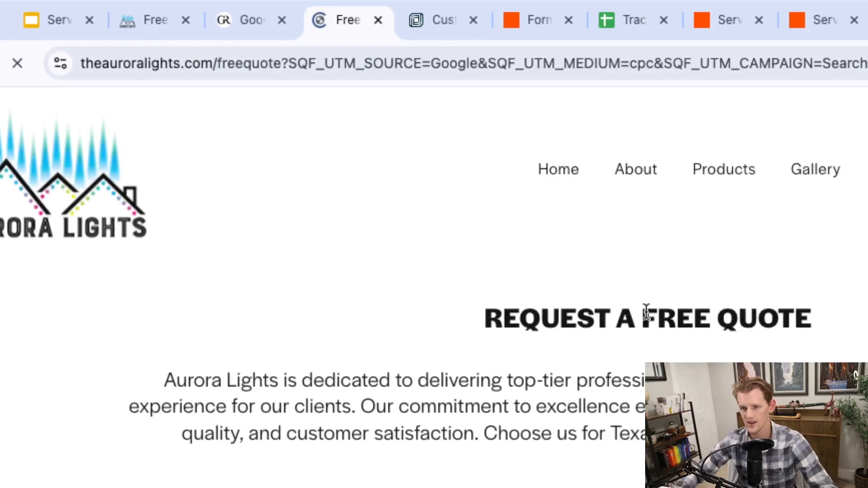
{"action": "left_click_drag", "start_coordinate": [335, 64], "coordinate": [600, 63]}
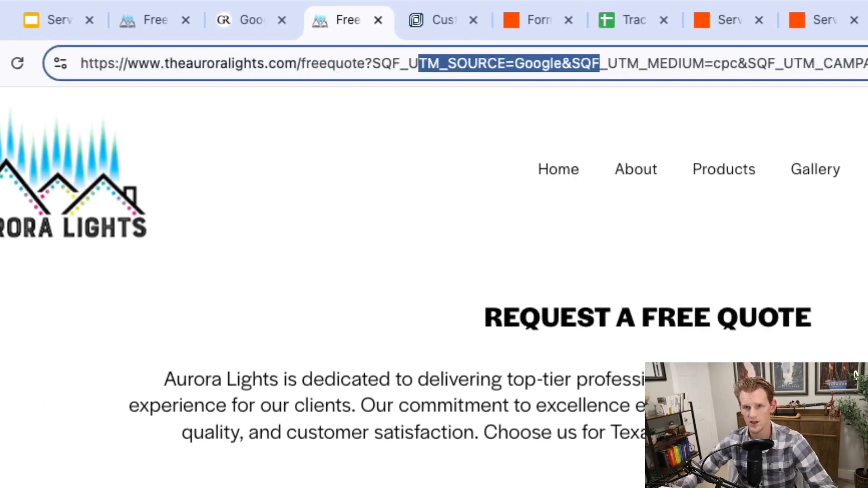
Step: Review the request form's fields on the Aurora Lights free quote page
{"action": "scroll", "coordinate": [856, 375], "scroll_direction": "down", "scroll_amount": 6}
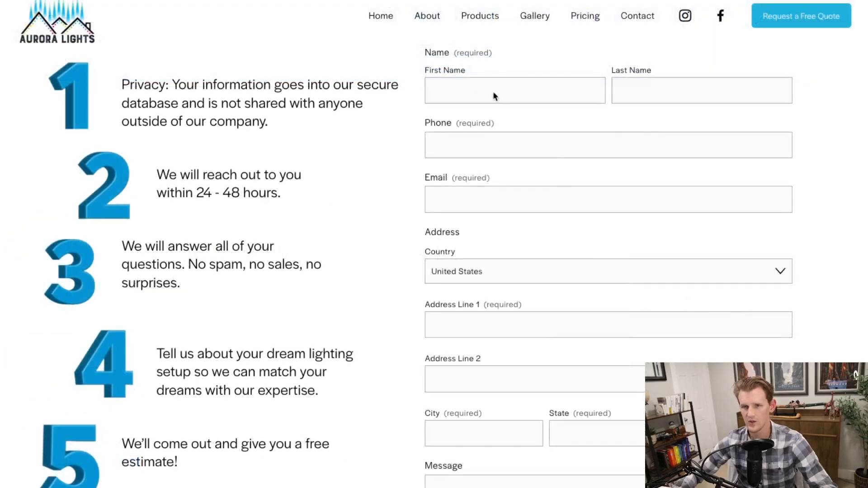
{"action": "scroll", "coordinate": [495, 95], "scroll_direction": "down", "scroll_amount": 1}
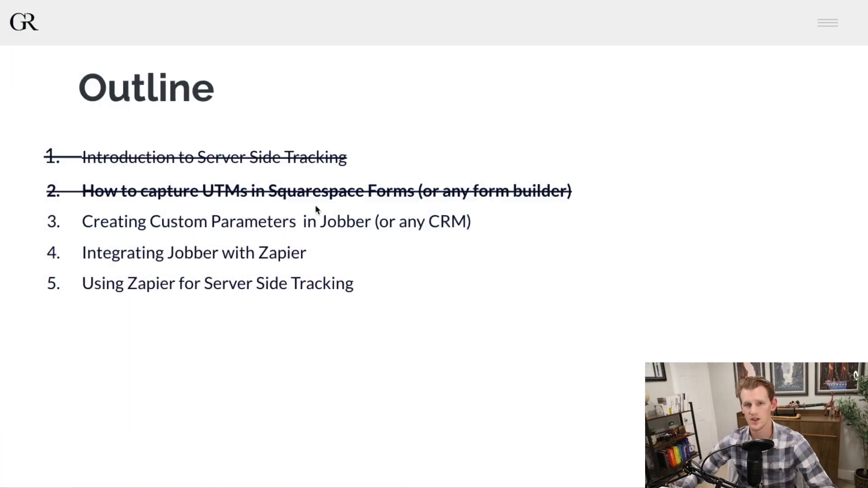
Step: In Jobber, start a new transferable client custom field of type Text, and cancel it without entering a name
{"action": "left_click", "coordinate": [349, 223]}
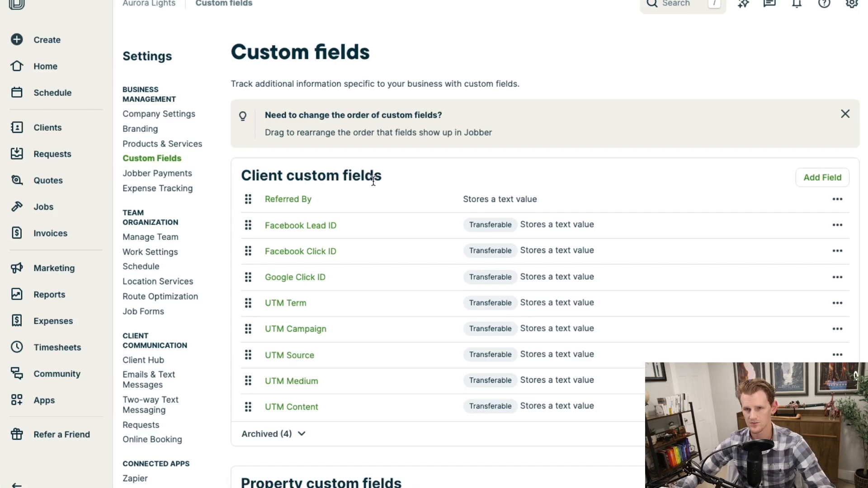
{"action": "left_click", "coordinate": [817, 180]}
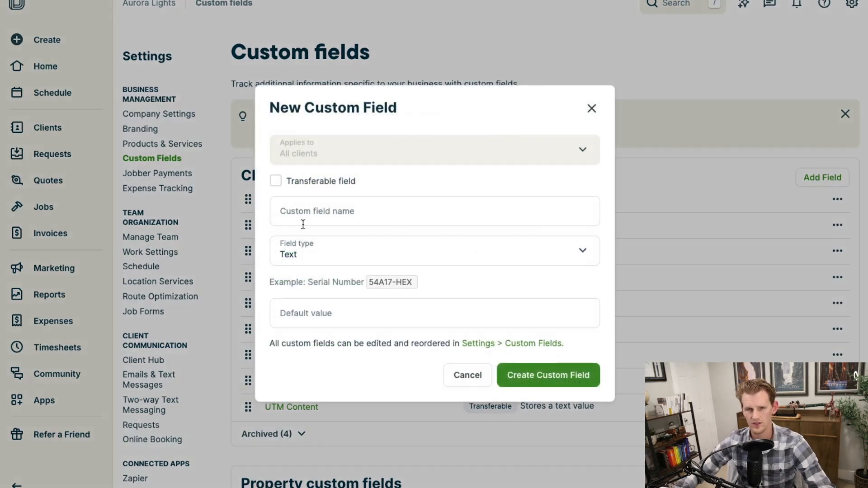
{"action": "left_click", "coordinate": [276, 181]}
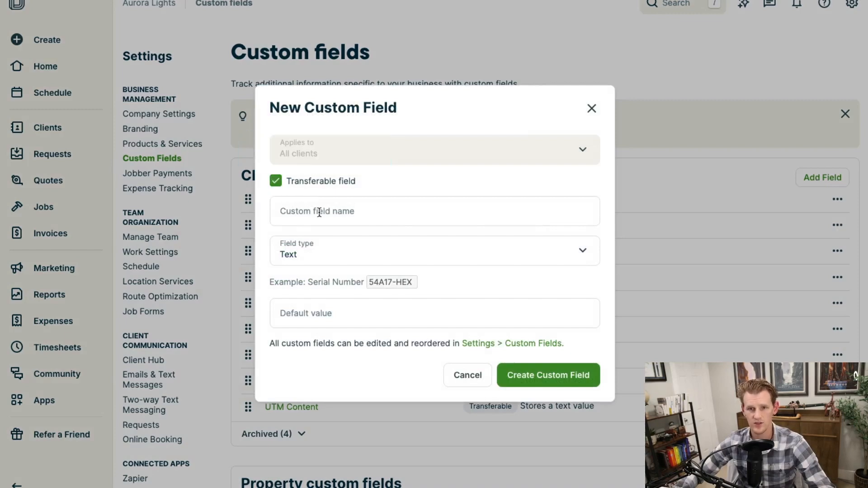
{"action": "left_click", "coordinate": [318, 254]}
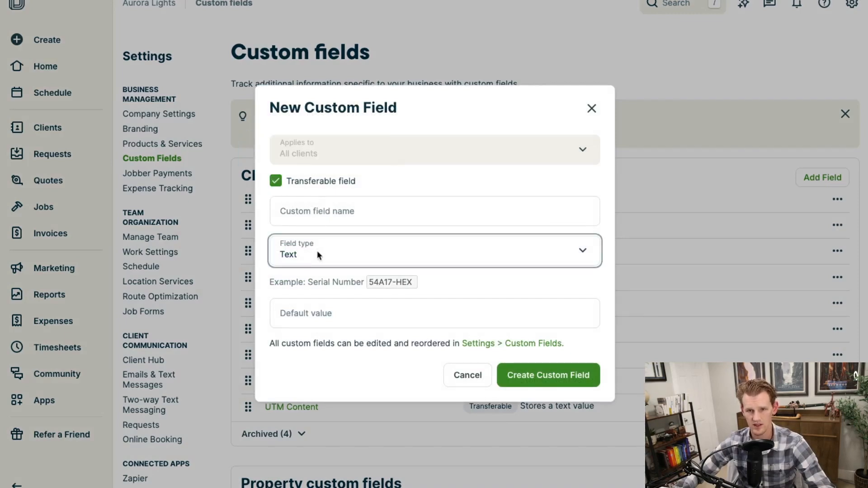
{"action": "left_click", "coordinate": [321, 214]}
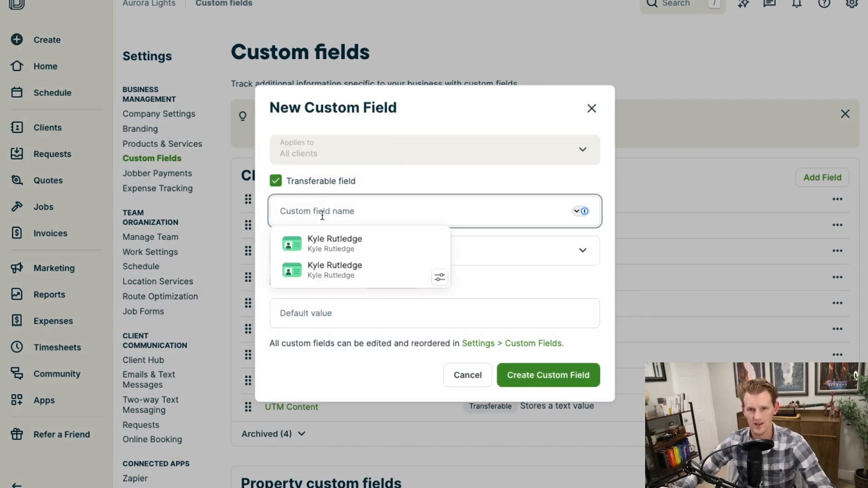
{"action": "left_click", "coordinate": [381, 191]}
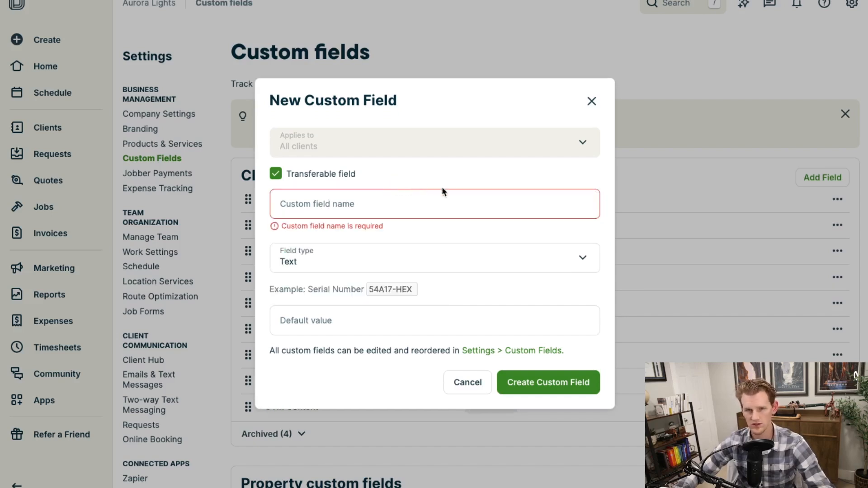
{"action": "left_click", "coordinate": [464, 382]}
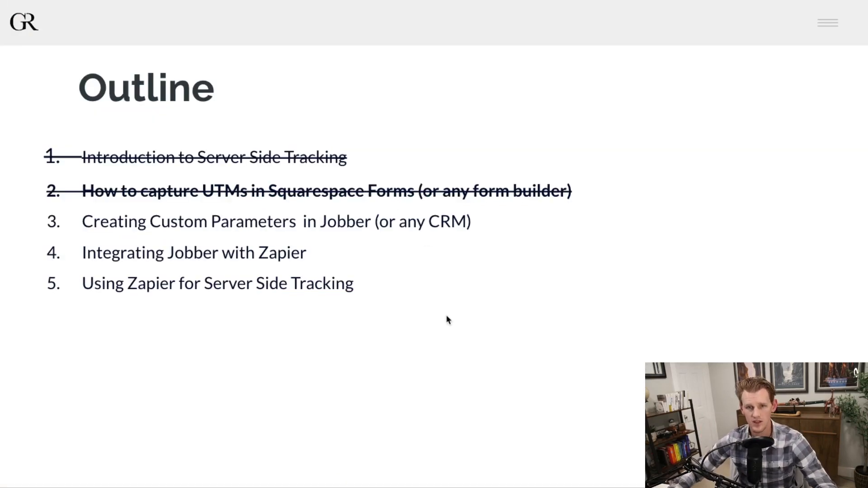
{"action": "left_click", "coordinate": [451, 313]}
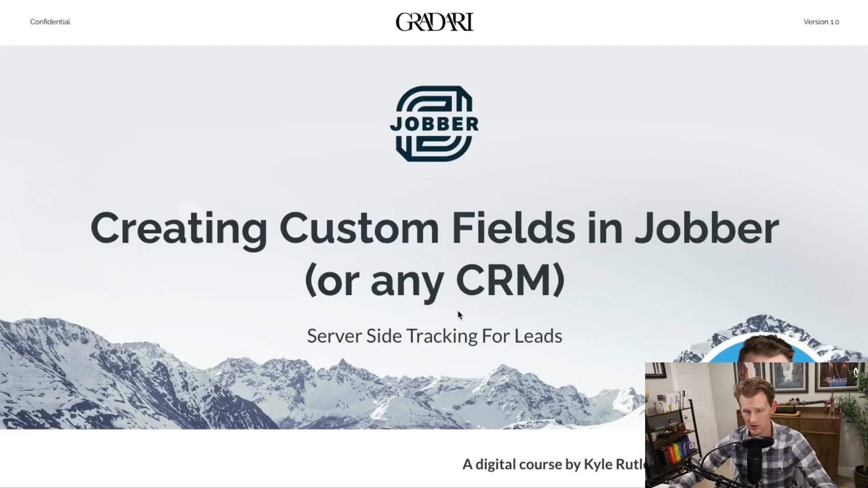
{"action": "left_click", "coordinate": [462, 307]}
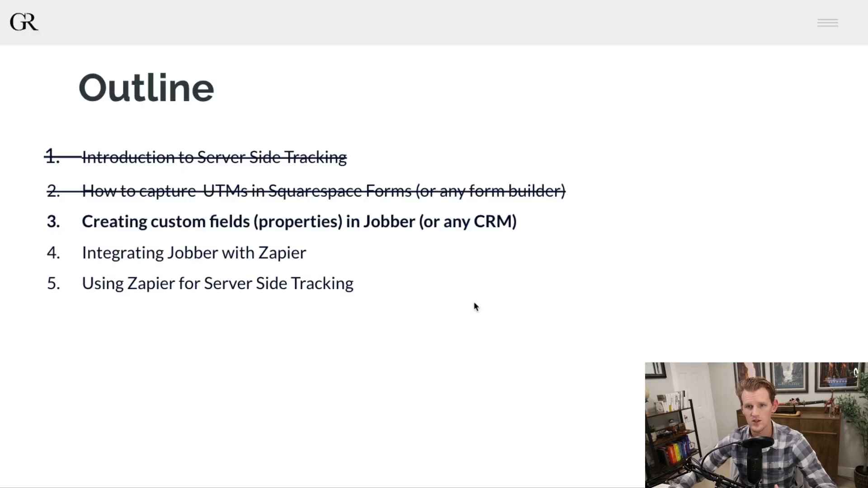
{"action": "left_click", "coordinate": [475, 307]}
{"action": "left_click", "coordinate": [482, 308]}
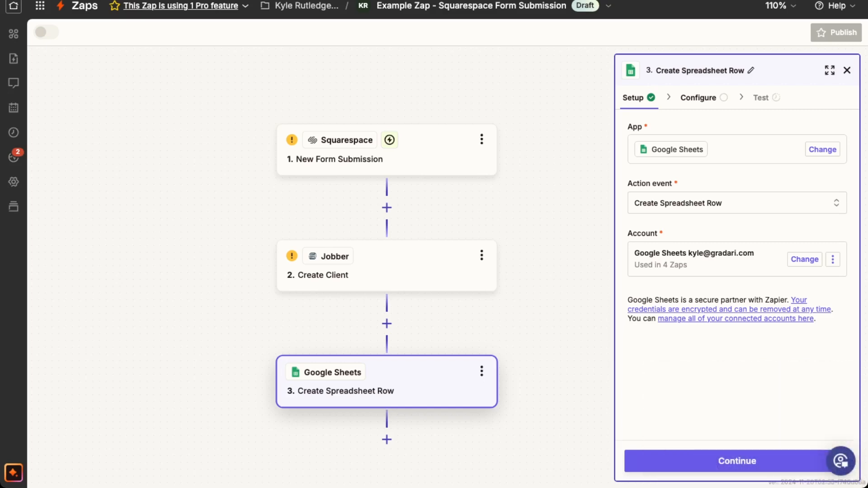
Step: In Zapier, inspect the Squarespace trigger, Jobber Create Client and Google Sheets Create Spreadsheet Row steps of the Squarespace Form Submission Zap
{"action": "left_click", "coordinate": [428, 156]}
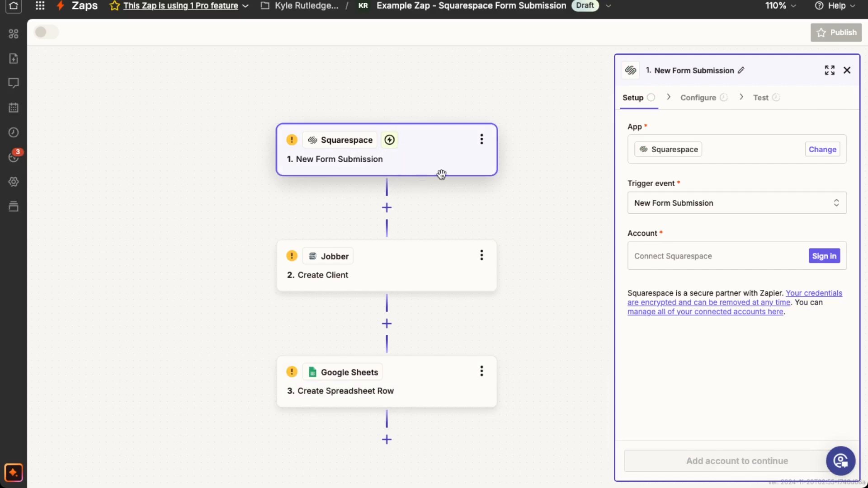
{"action": "left_click", "coordinate": [410, 277]}
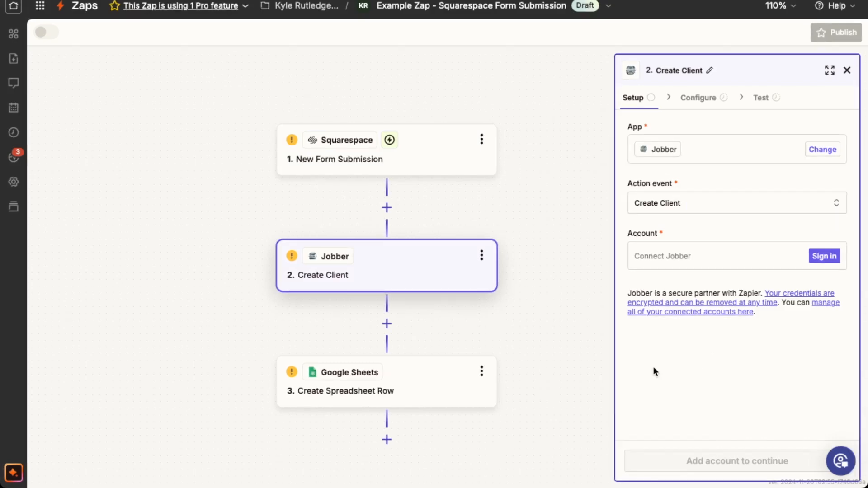
{"action": "left_click", "coordinate": [428, 384]}
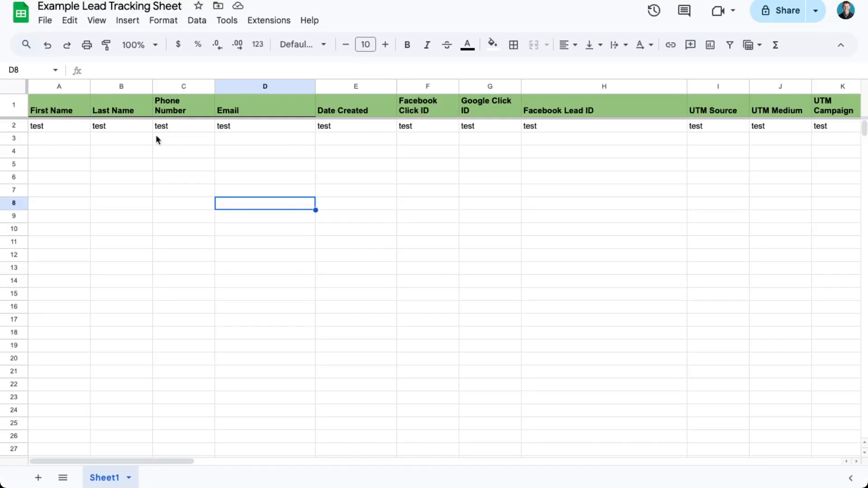
Step: In Google Sheets, review the Example Lead Tracking Sheet headers for contact details, date created, click and lead IDs, and UTM values
{"action": "left_click", "coordinate": [89, 109]}
{"action": "left_click_drag", "start_coordinate": [89, 108], "coordinate": [373, 110]}
{"action": "left_click", "coordinate": [373, 110]}
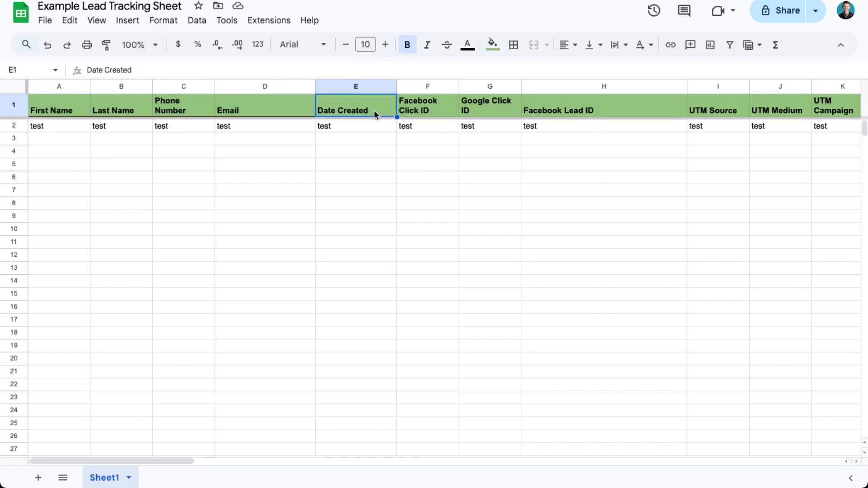
{"action": "left_click_drag", "start_coordinate": [427, 109], "coordinate": [601, 110]}
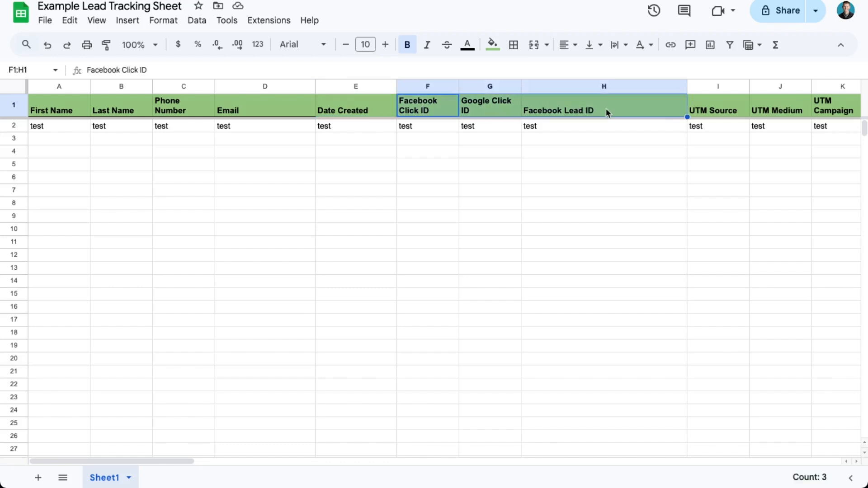
{"action": "scroll", "coordinate": [693, 117], "scroll_direction": "right", "scroll_amount": 5}
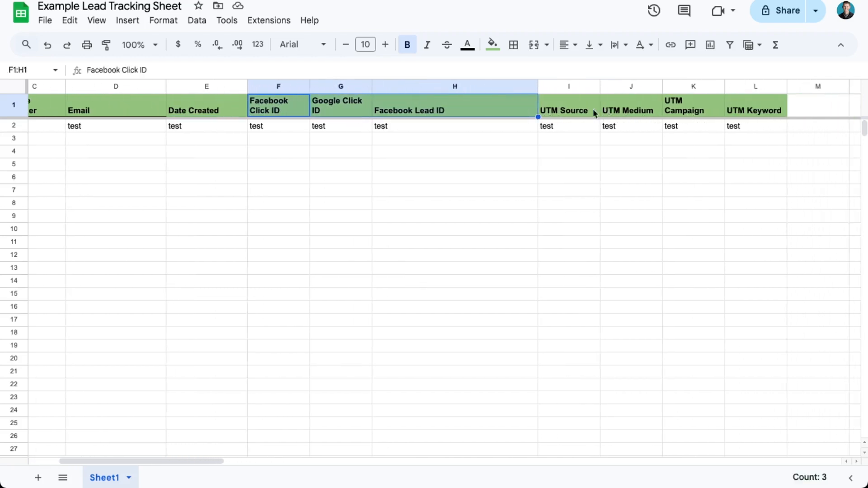
{"action": "left_click_drag", "start_coordinate": [642, 109], "coordinate": [730, 109]}
{"action": "scroll", "coordinate": [572, 111], "scroll_direction": "left", "scroll_amount": 4}
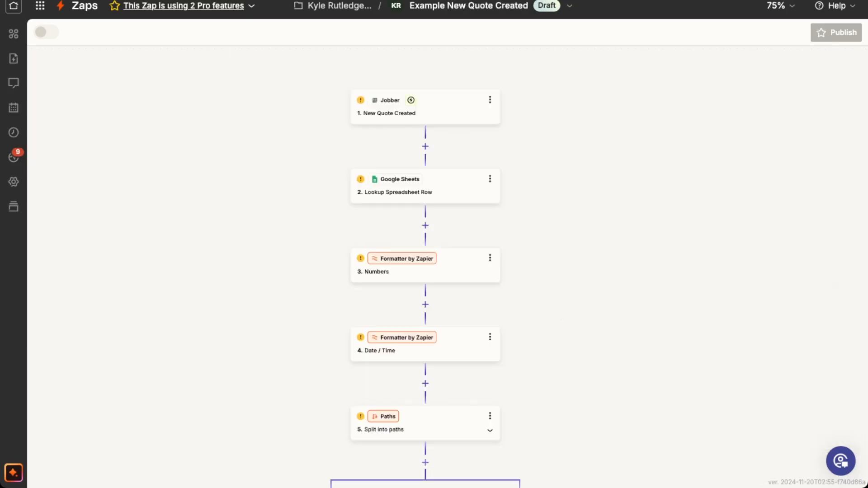
Step: In Zapier's Example New Quote Created Zap, browse the Jobber trigger events and close the trigger's settings
{"action": "left_click", "coordinate": [779, 6]}
{"action": "left_click", "coordinate": [758, 72]}
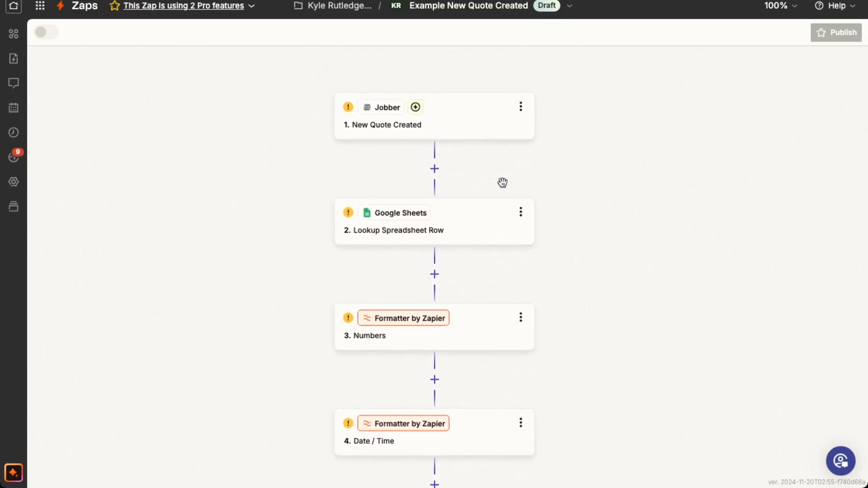
{"action": "left_click", "coordinate": [431, 129]}
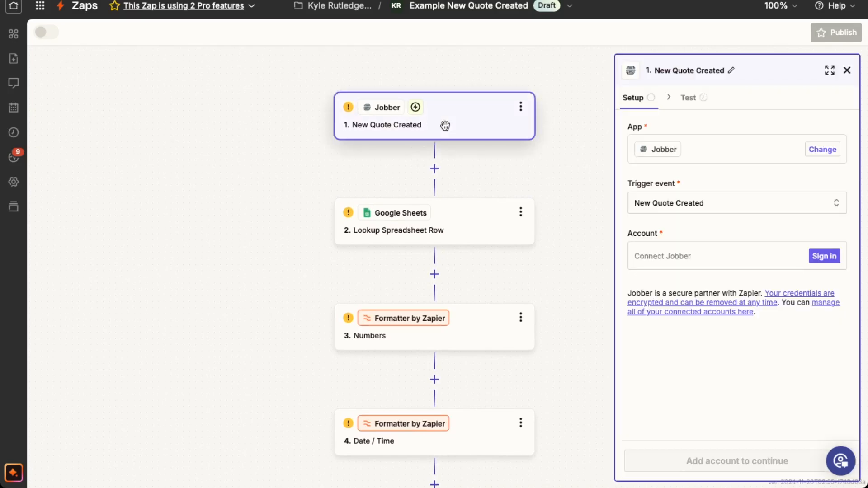
{"action": "left_click", "coordinate": [709, 203]}
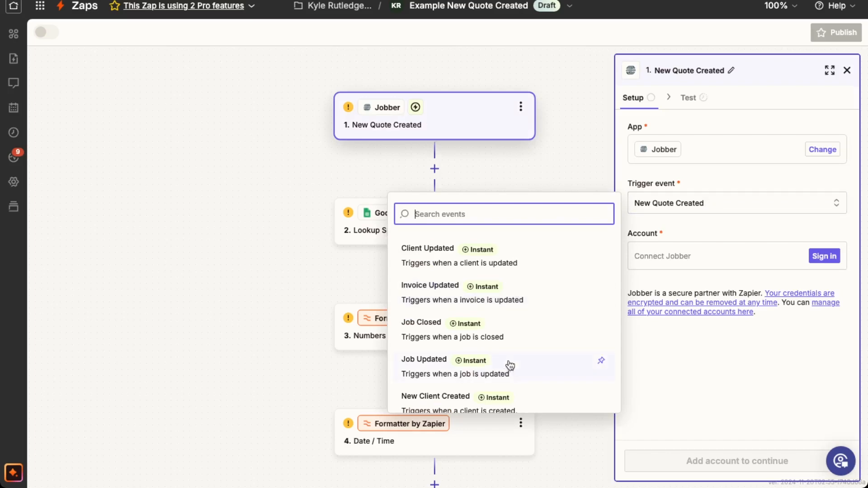
{"action": "scroll", "coordinate": [510, 366], "scroll_direction": "down", "scroll_amount": 3}
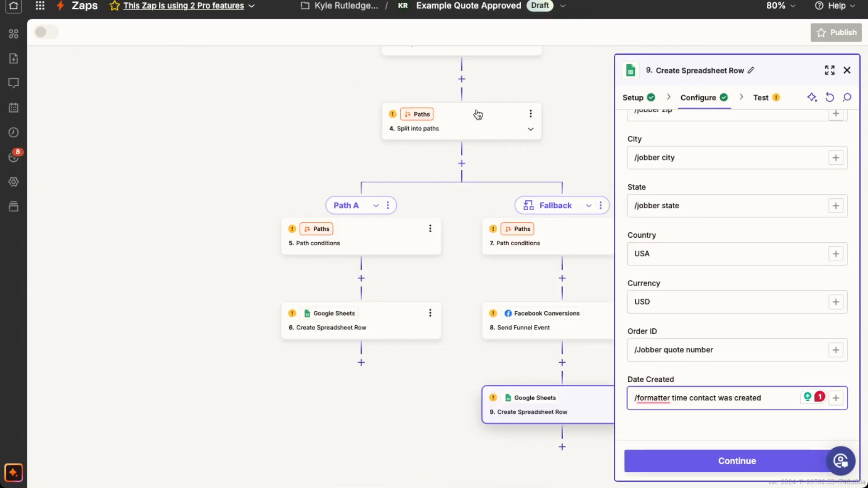
{"action": "left_click", "coordinate": [847, 71]}
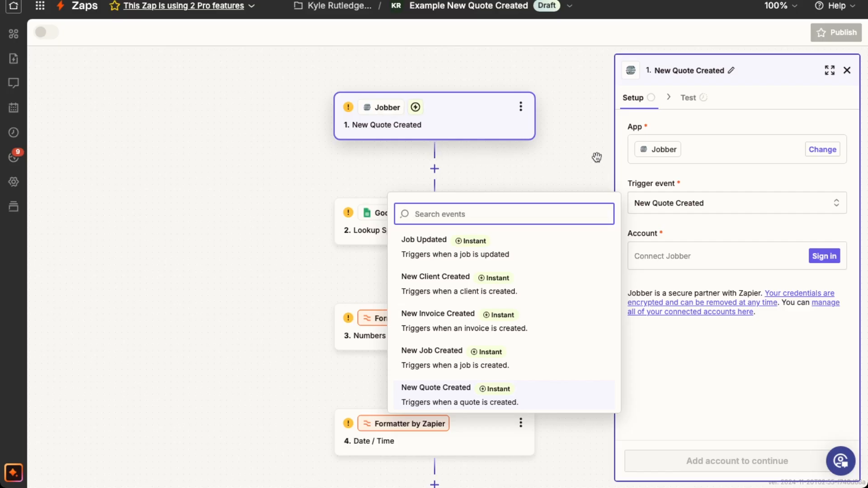
{"action": "left_click", "coordinate": [847, 70]}
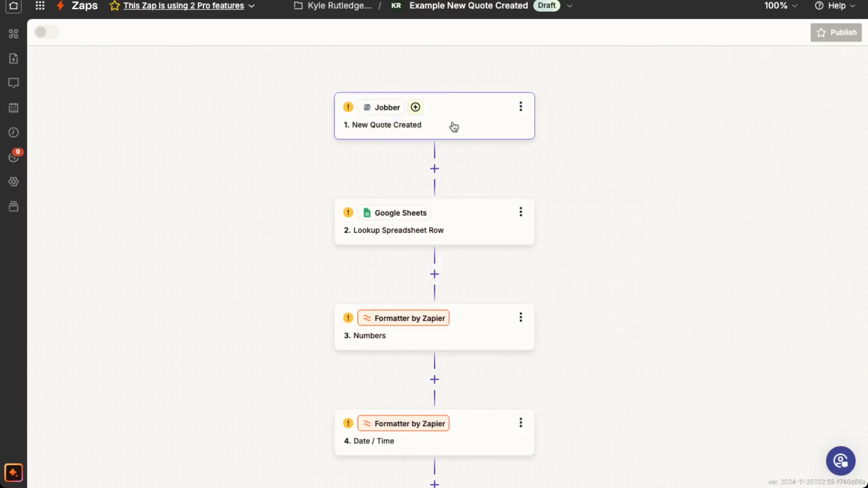
Step: Reopen the Jobber New Quote Created trigger and examine its setup
{"action": "scroll", "coordinate": [461, 145], "scroll_direction": "down", "scroll_amount": 2}
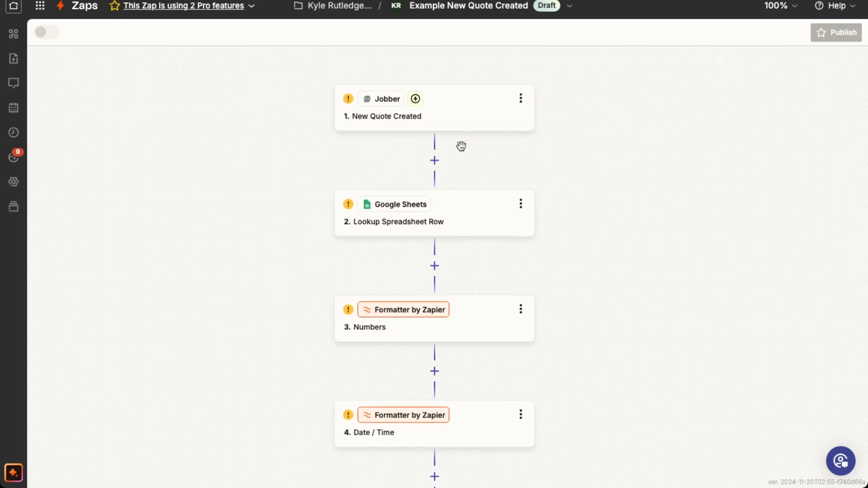
{"action": "scroll", "coordinate": [470, 111], "scroll_direction": "up", "scroll_amount": 1}
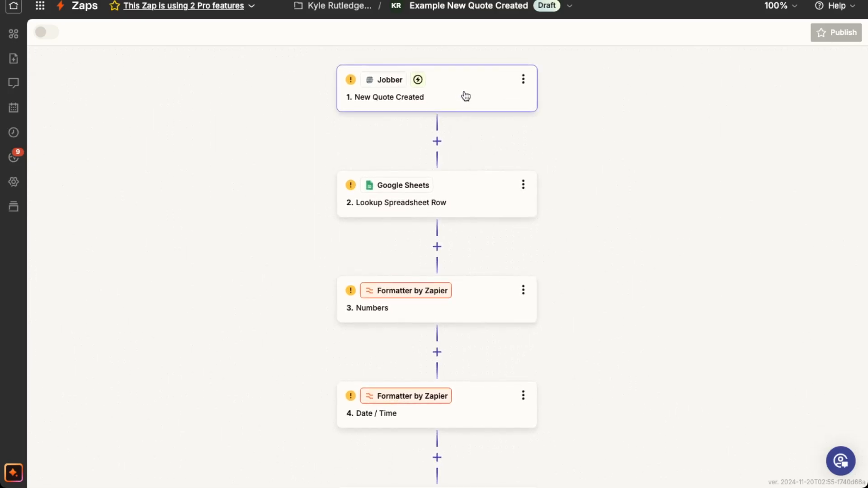
{"action": "left_click", "coordinate": [468, 95]}
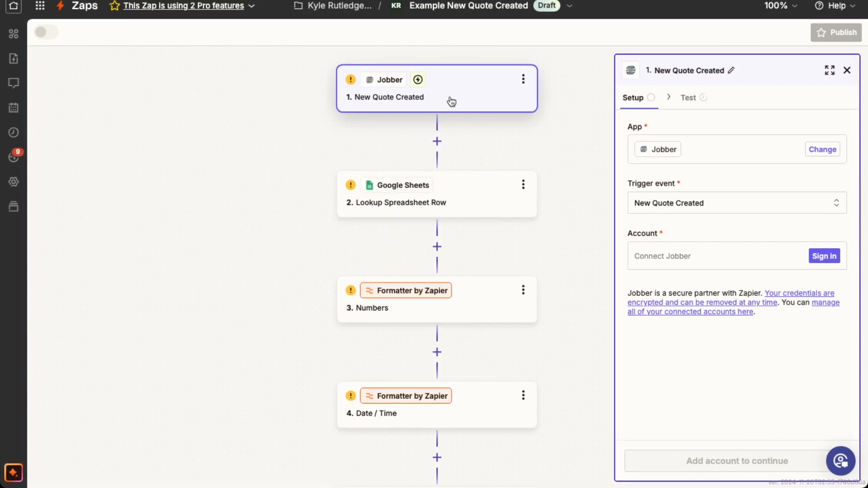
Step: Review the Google Sheets Lookup Spreadsheet Row step's action event choices and its spreadsheet, worksheet, lookup column and lookup value configuration
{"action": "scroll", "coordinate": [458, 90], "scroll_direction": "down", "scroll_amount": 1}
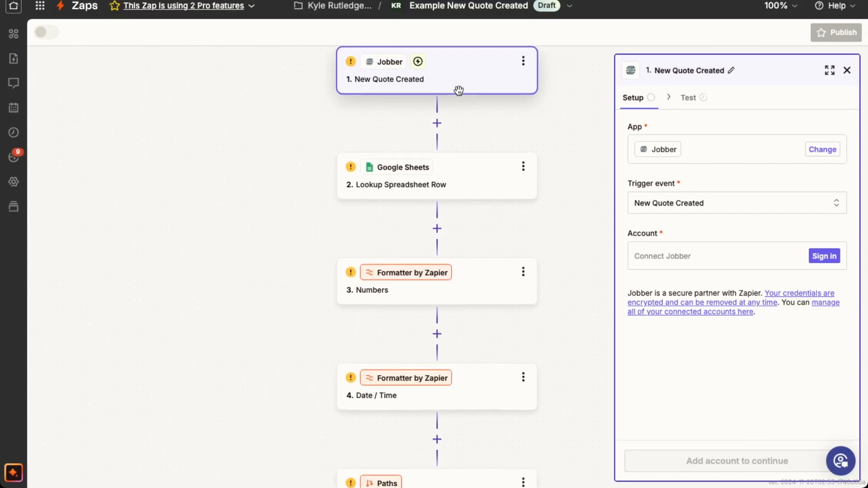
{"action": "left_click", "coordinate": [458, 178]}
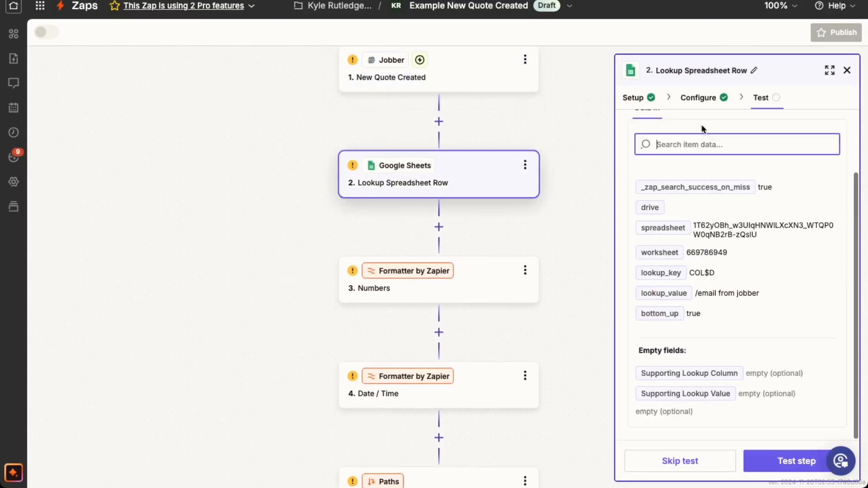
{"action": "left_click", "coordinate": [698, 98]}
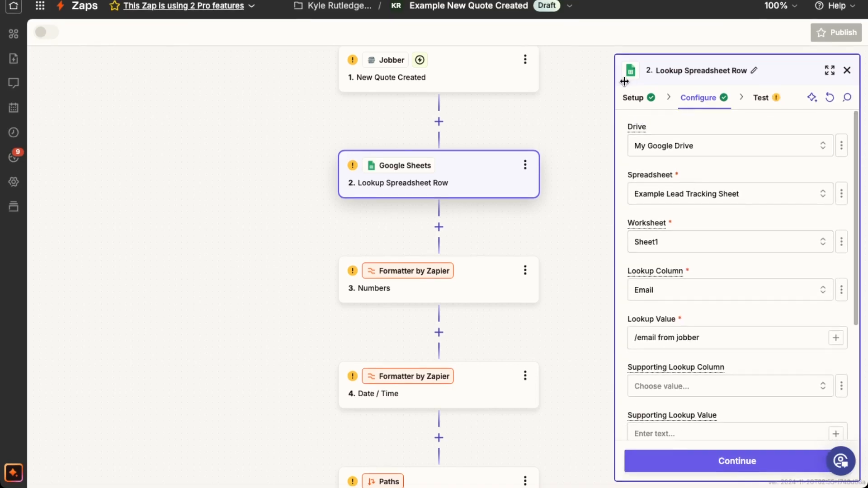
{"action": "left_click", "coordinate": [633, 99]}
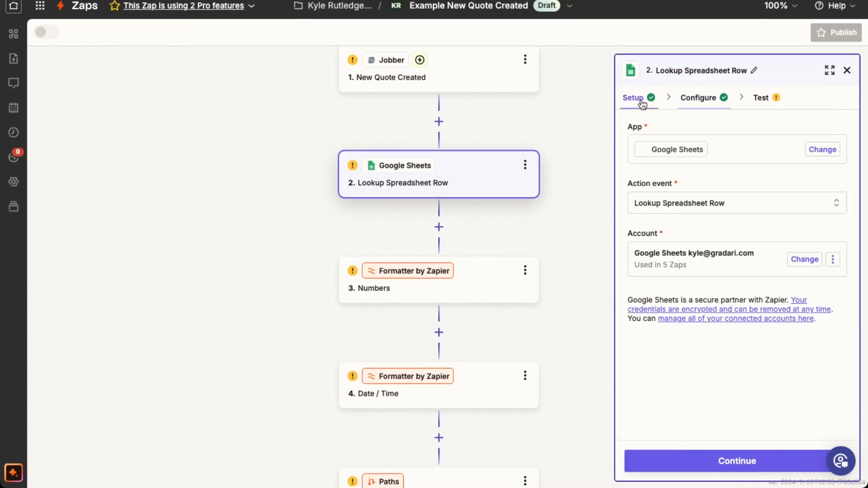
{"action": "left_click", "coordinate": [686, 204]}
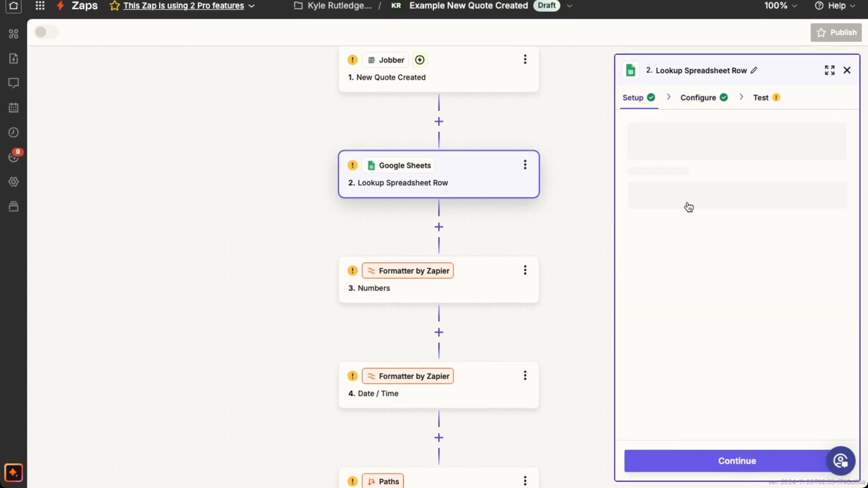
{"action": "left_click", "coordinate": [694, 99]}
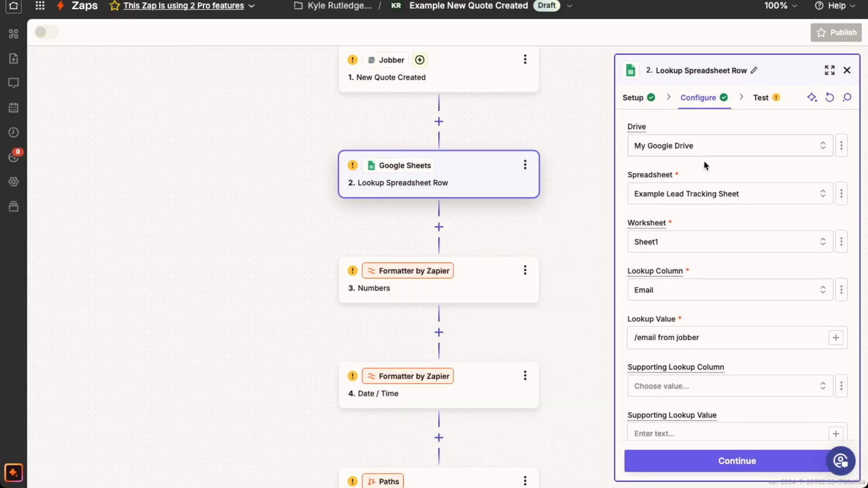
{"action": "scroll", "coordinate": [694, 208], "scroll_direction": "down", "scroll_amount": 1}
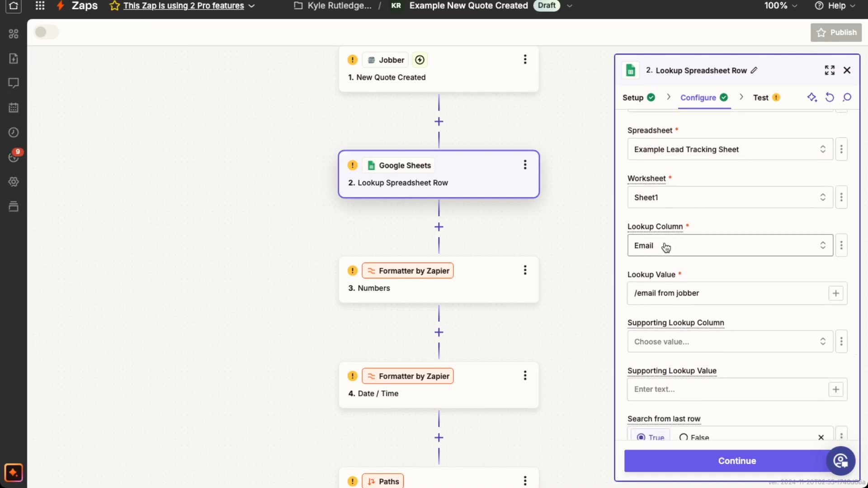
Step: Review the Lookup Spreadsheet Row step's supporting lookup fields, search-from-last-row setting, and choices for when no search results are found
{"action": "scroll", "coordinate": [667, 247], "scroll_direction": "down", "scroll_amount": 1}
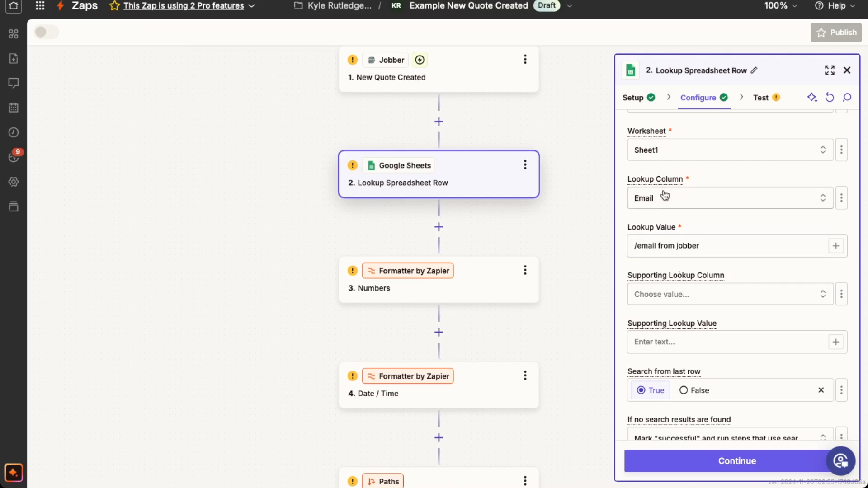
{"action": "scroll", "coordinate": [674, 296], "scroll_direction": "down", "scroll_amount": 2}
{"action": "left_click", "coordinate": [679, 290]}
{"action": "scroll", "coordinate": [679, 290], "scroll_direction": "down", "scroll_amount": 1}
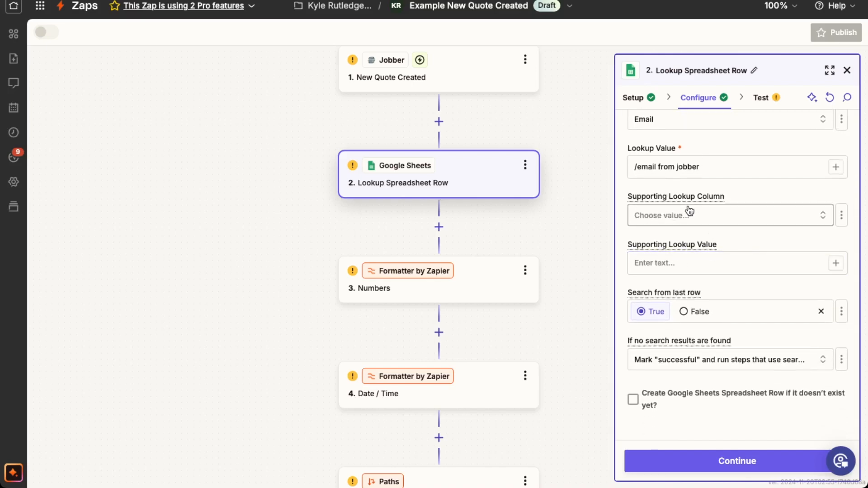
{"action": "scroll", "coordinate": [700, 230], "scroll_direction": "down", "scroll_amount": 1}
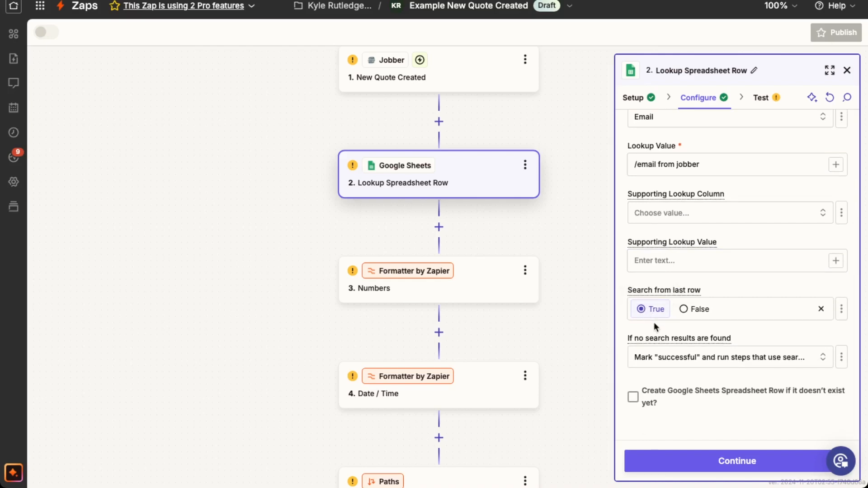
{"action": "left_click", "coordinate": [693, 361]}
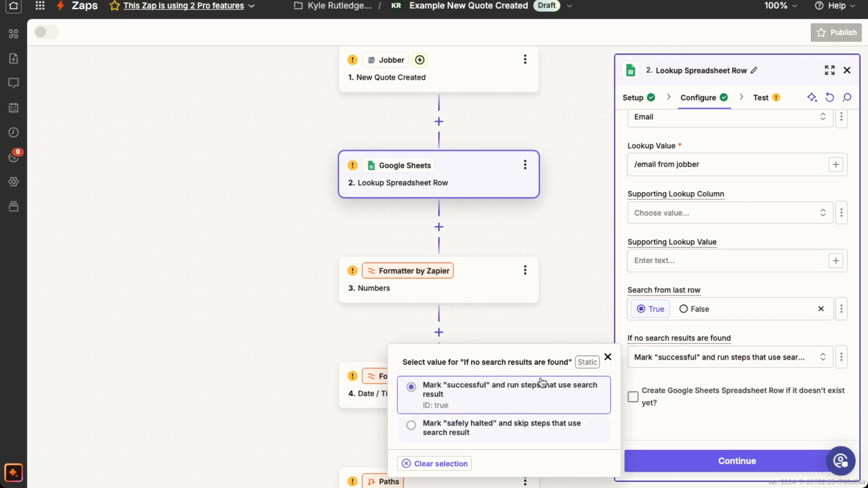
{"action": "left_click", "coordinate": [563, 297]}
Step: Look over the Zap's later branches and examine the setup and configuration of the Formatter by Zapier Numbers step
{"action": "scroll", "coordinate": [574, 326], "scroll_direction": "down", "scroll_amount": 2}
{"action": "scroll", "coordinate": [574, 333], "scroll_direction": "down", "scroll_amount": 8}
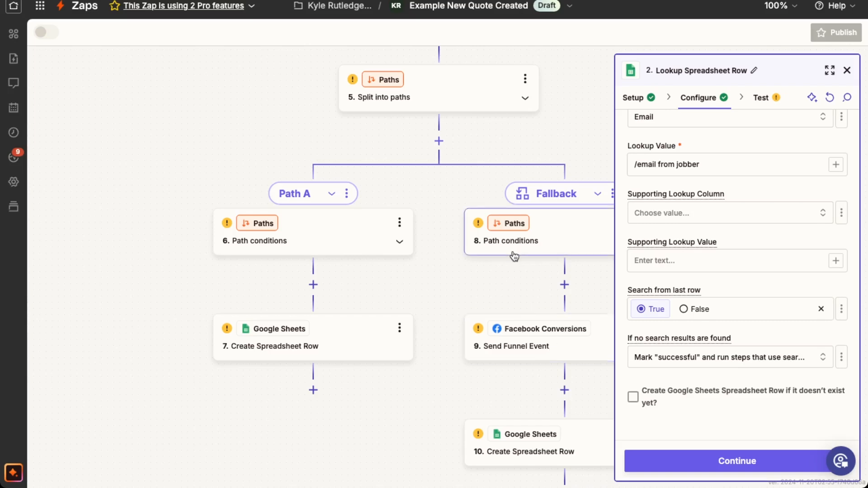
{"action": "scroll", "coordinate": [515, 251], "scroll_direction": "up", "scroll_amount": 3}
{"action": "scroll", "coordinate": [514, 251], "scroll_direction": "up", "scroll_amount": 8}
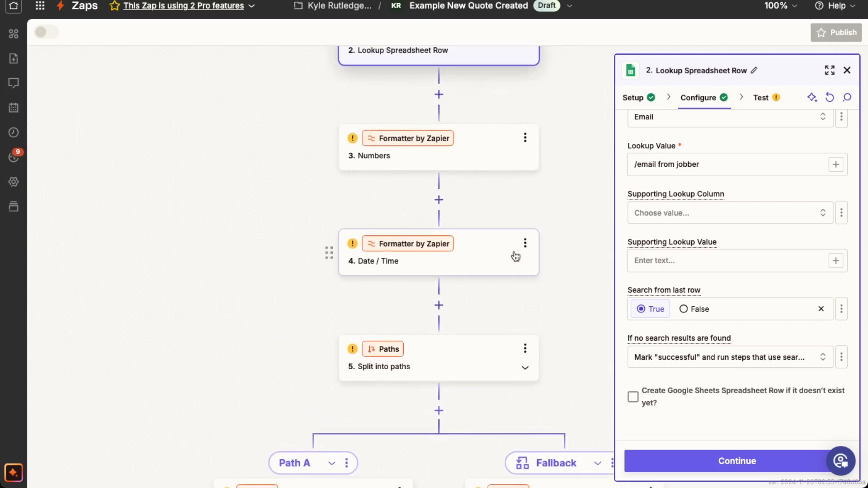
{"action": "scroll", "coordinate": [515, 257], "scroll_direction": "up", "scroll_amount": 3}
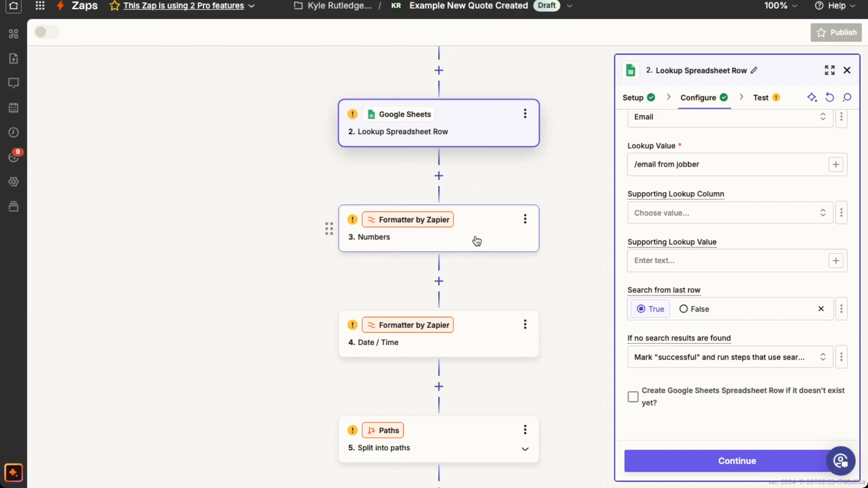
{"action": "left_click", "coordinate": [477, 241]}
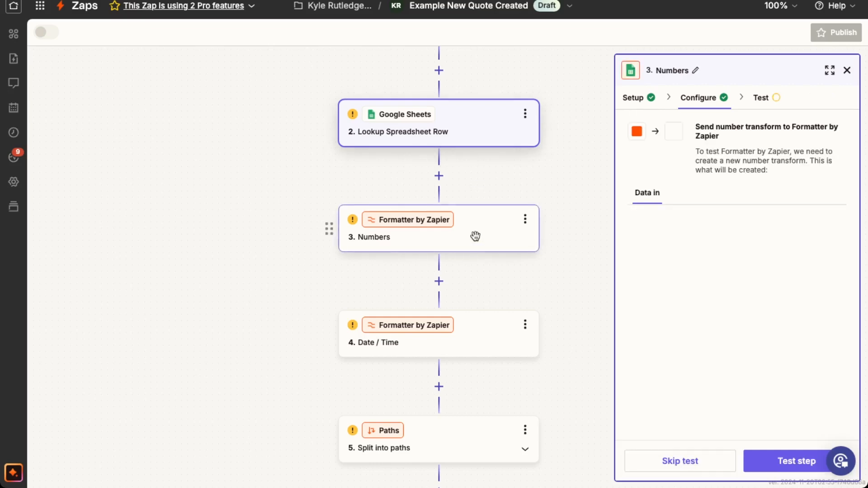
{"action": "left_click", "coordinate": [696, 100]}
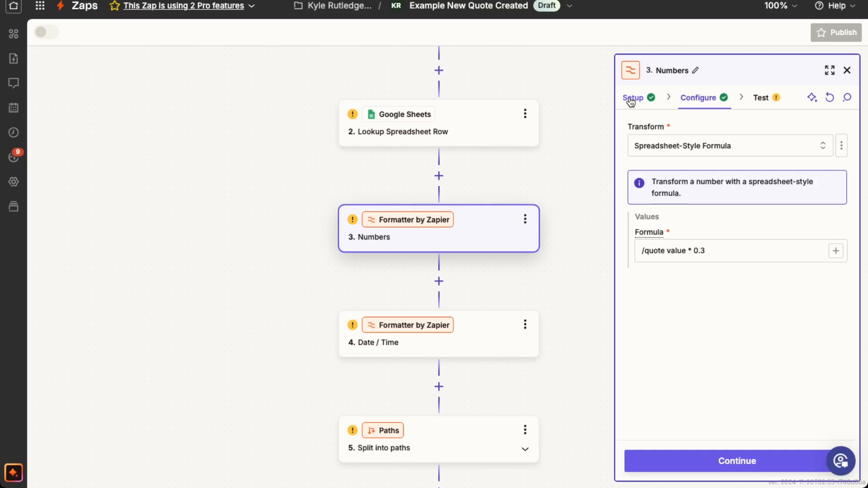
{"action": "left_click", "coordinate": [631, 100]}
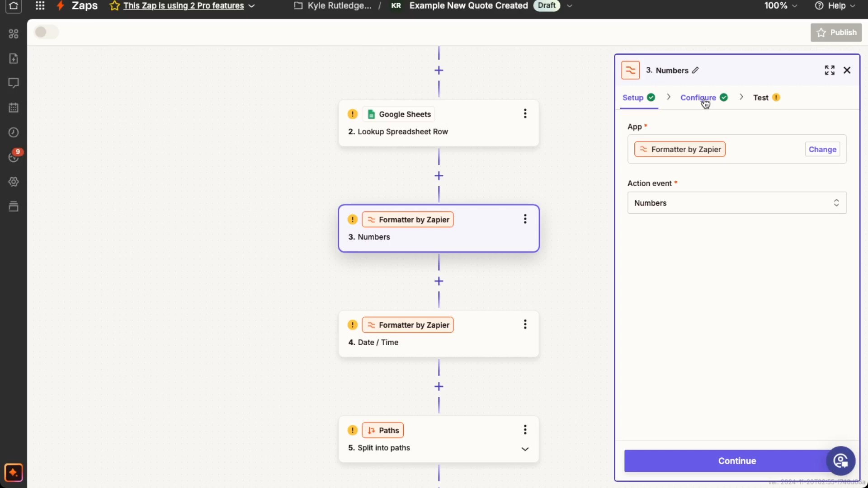
{"action": "left_click", "coordinate": [690, 100]}
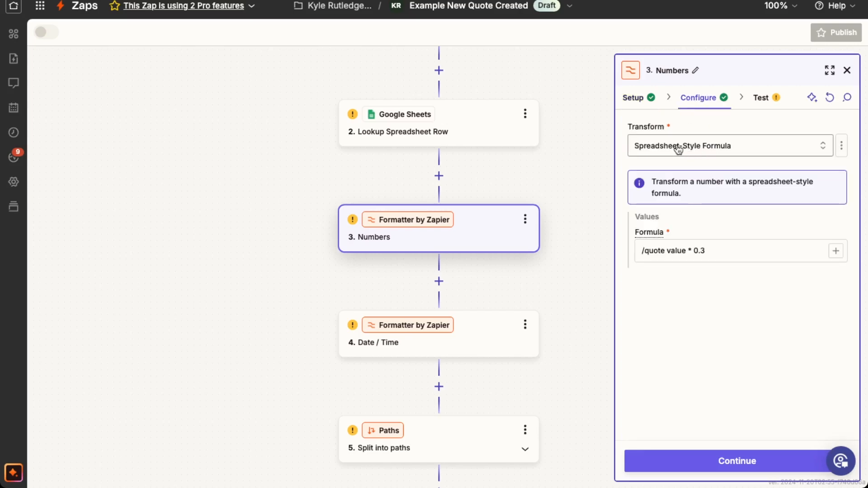
Step: Check the Numbers step's transform choices and its quote value formula, and close the step's settings
{"action": "left_click", "coordinate": [703, 146]}
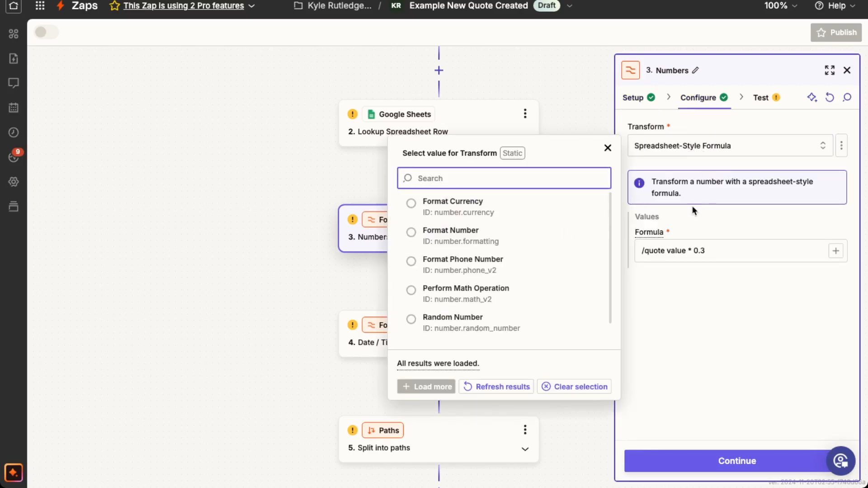
{"action": "scroll", "coordinate": [500, 272], "scroll_direction": "down", "scroll_amount": 1}
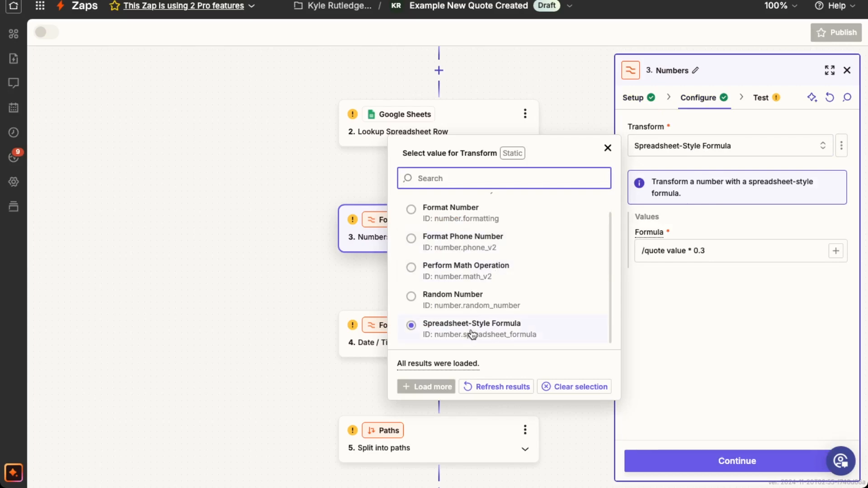
{"action": "left_click", "coordinate": [608, 148]}
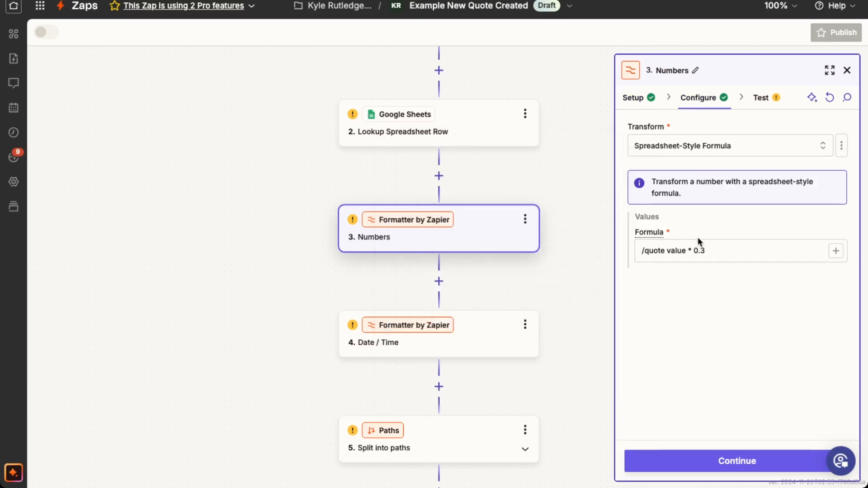
{"action": "left_click", "coordinate": [661, 251]}
{"action": "left_click_drag", "start_coordinate": [685, 251], "coordinate": [643, 252]}
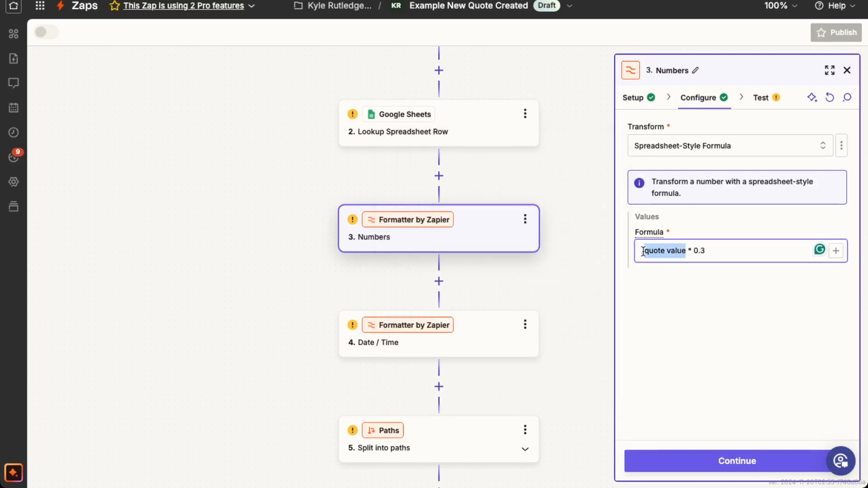
{"action": "left_click", "coordinate": [700, 252]}
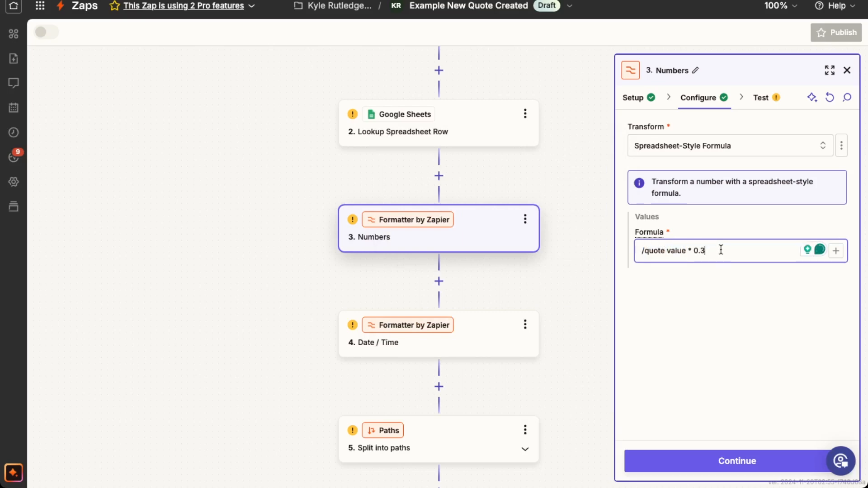
{"action": "left_click", "coordinate": [847, 71]}
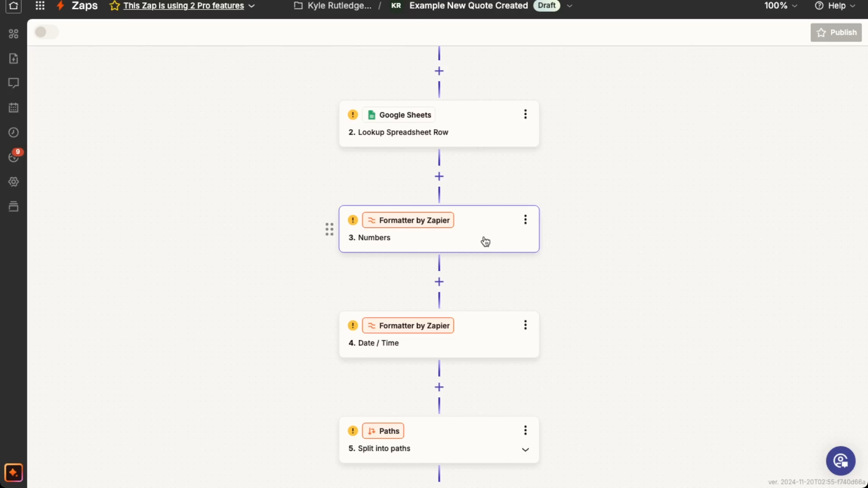
Step: Open the Formatter by Zapier Date / Time step and review its action event and configuration
{"action": "scroll", "coordinate": [486, 239], "scroll_direction": "down", "scroll_amount": 4}
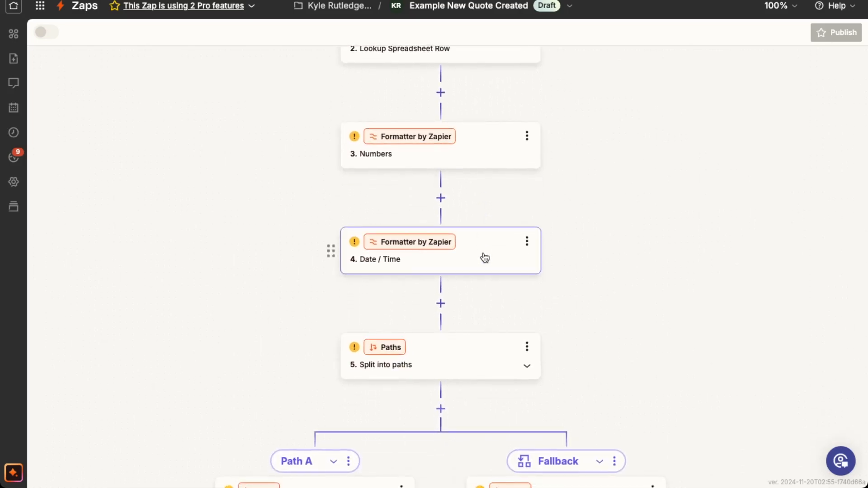
{"action": "left_click", "coordinate": [484, 255]}
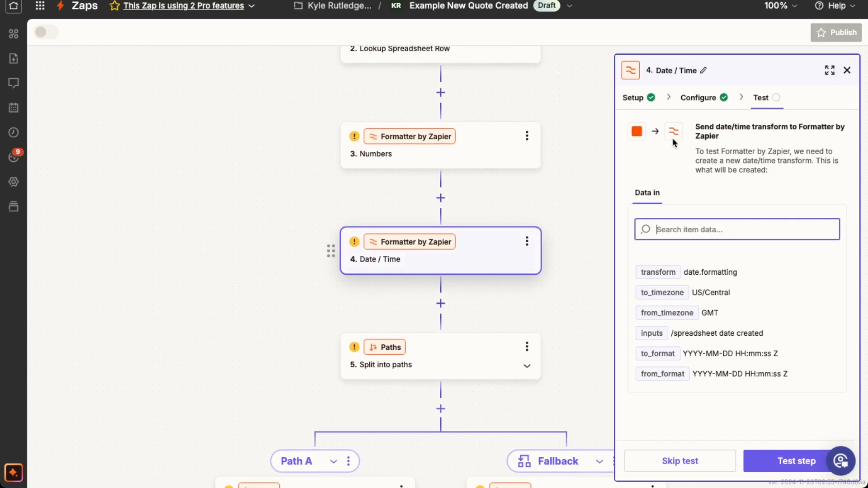
{"action": "left_click", "coordinate": [637, 103]}
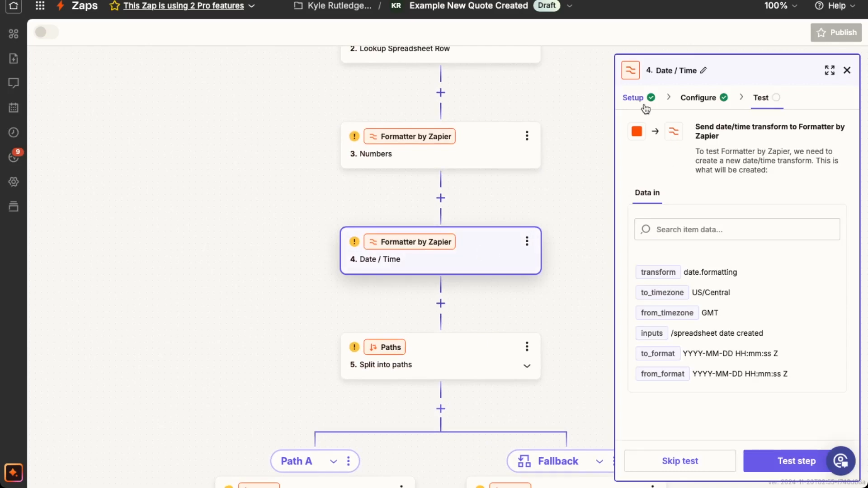
{"action": "left_click", "coordinate": [644, 105]}
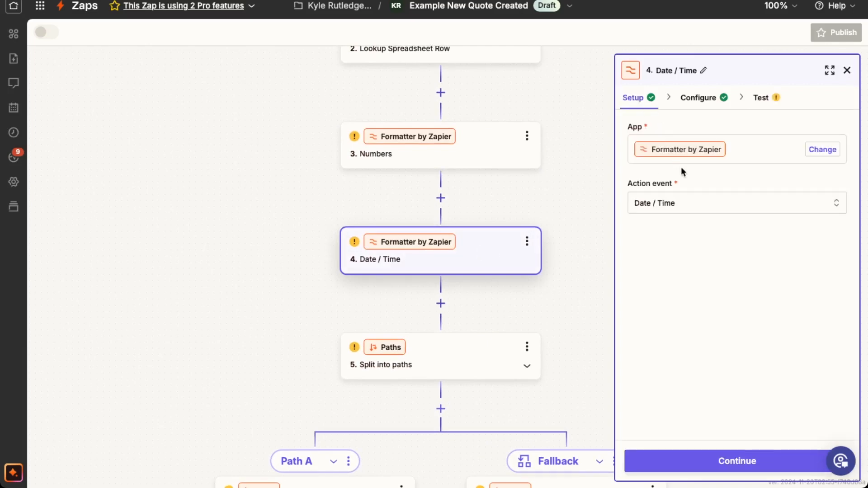
{"action": "left_click", "coordinate": [692, 96]}
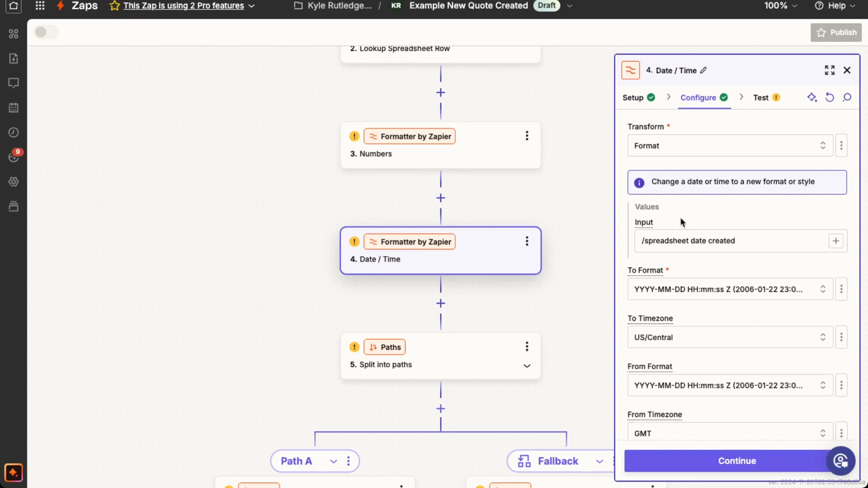
Step: Compare the Date / Time step's input with the Date Created column of the Example Lead Tracking Sheet in Google Sheets
{"action": "left_click", "coordinate": [682, 241]}
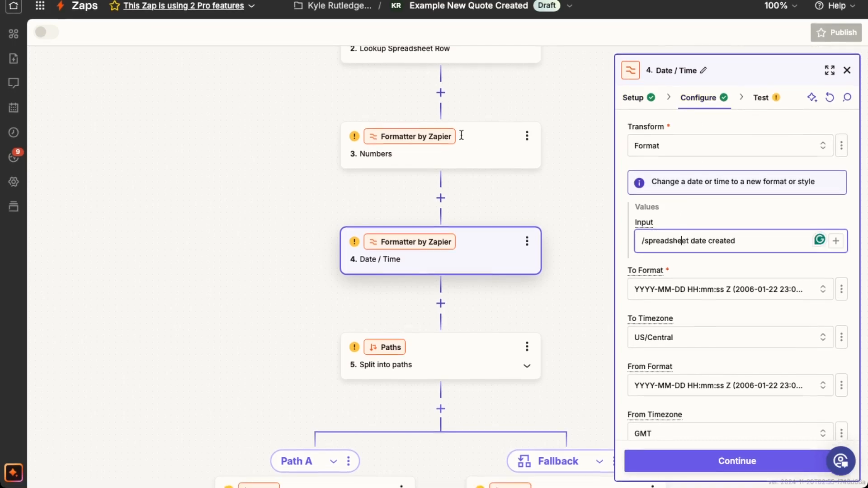
{"action": "scroll", "coordinate": [445, 118], "scroll_direction": "up", "scroll_amount": 1}
{"action": "scroll", "coordinate": [497, 175], "scroll_direction": "down", "scroll_amount": 1}
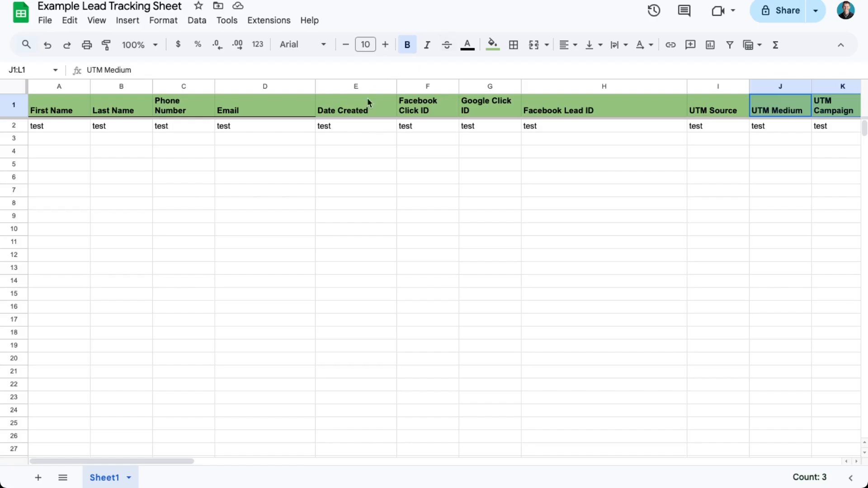
{"action": "left_click_drag", "start_coordinate": [366, 109], "coordinate": [360, 126]}
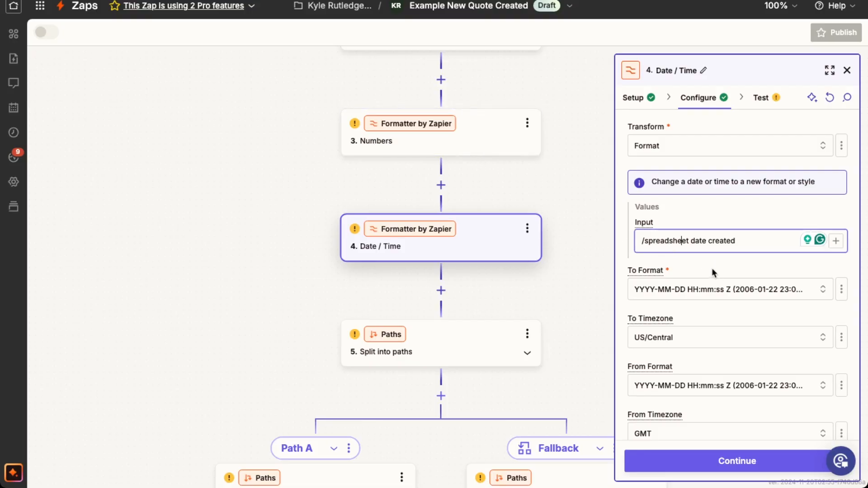
Step: Back in Zapier, review the Date / Time step's date formats and timezones, including the available To Format choices
{"action": "scroll", "coordinate": [713, 271], "scroll_direction": "down", "scroll_amount": 1}
{"action": "scroll", "coordinate": [715, 273], "scroll_direction": "down", "scroll_amount": 1}
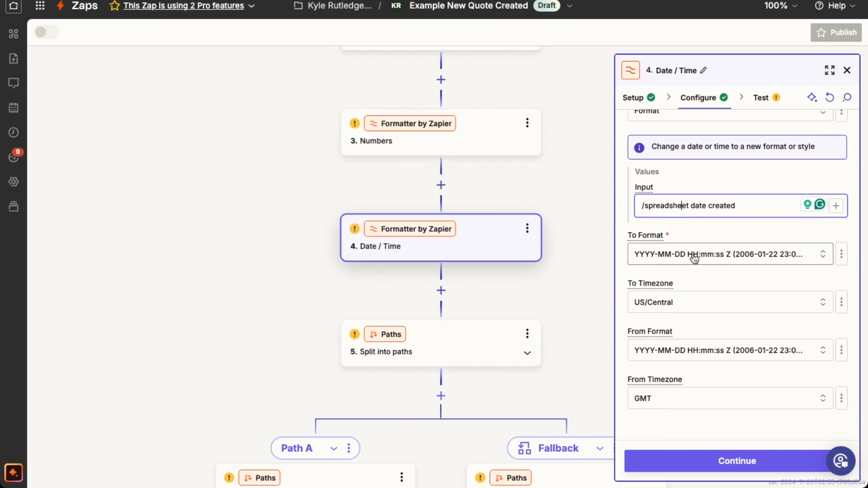
{"action": "left_click", "coordinate": [730, 259]}
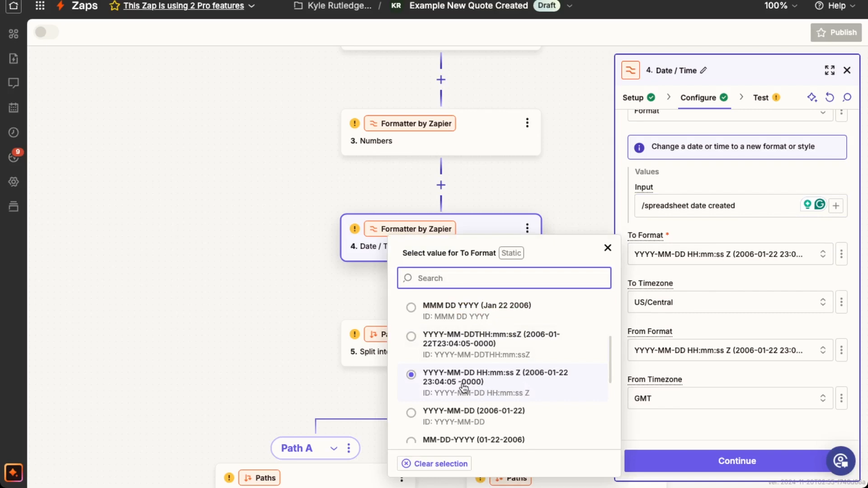
{"action": "left_click", "coordinate": [688, 275]}
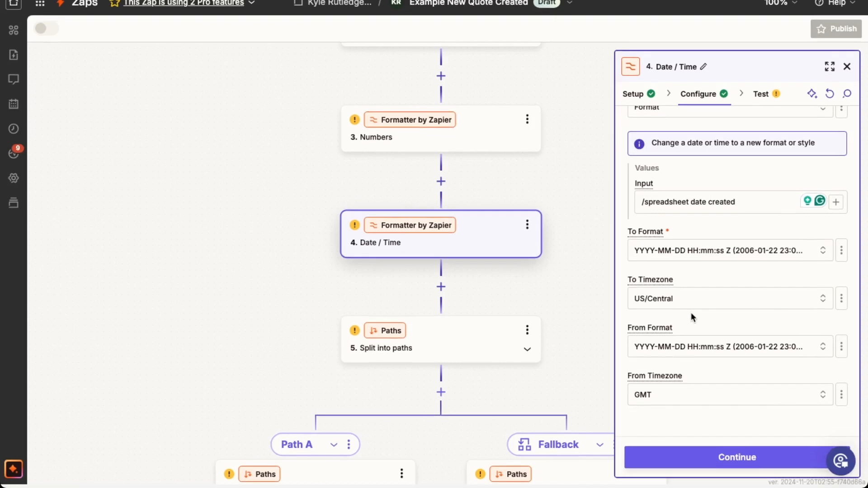
Step: Open Path A's path conditions, inspect the Lookup Spreadsheet Row data offered for the rule's field, and close the data picker
{"action": "scroll", "coordinate": [516, 284], "scroll_direction": "down", "scroll_amount": 2}
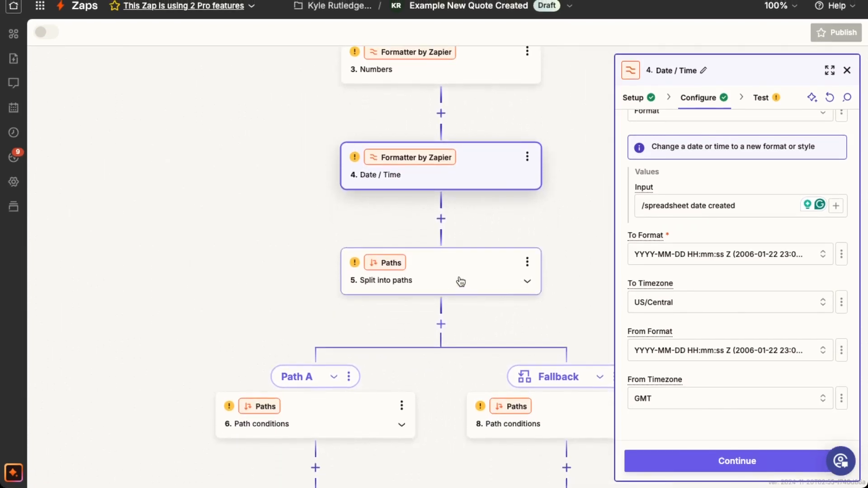
{"action": "scroll", "coordinate": [461, 282], "scroll_direction": "down", "scroll_amount": 1}
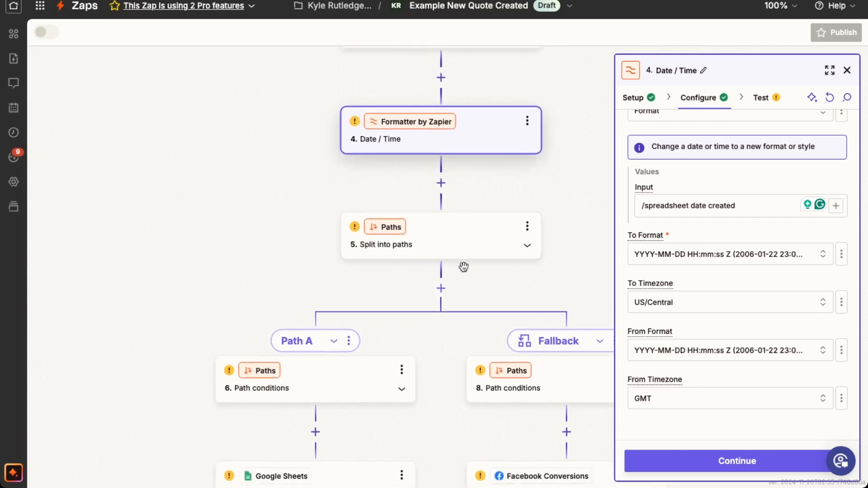
{"action": "scroll", "coordinate": [464, 269], "scroll_direction": "down", "scroll_amount": 1}
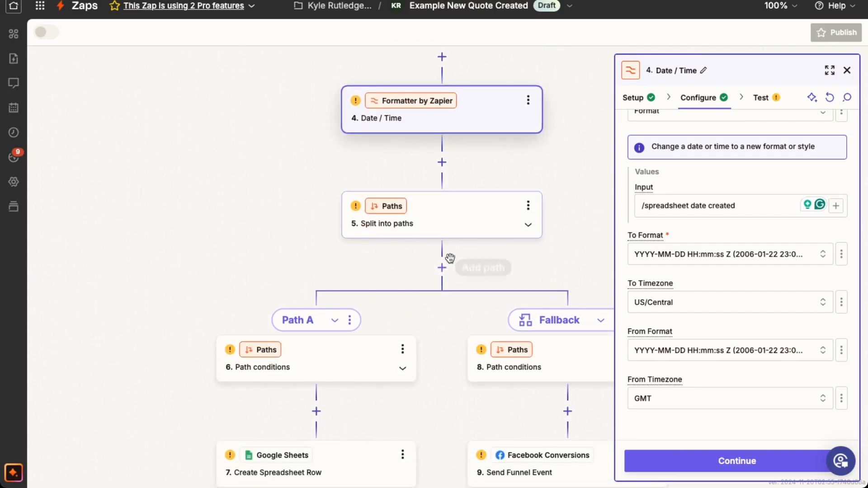
{"action": "scroll", "coordinate": [496, 271], "scroll_direction": "down", "scroll_amount": 1}
{"action": "scroll", "coordinate": [493, 210], "scroll_direction": "up", "scroll_amount": 2}
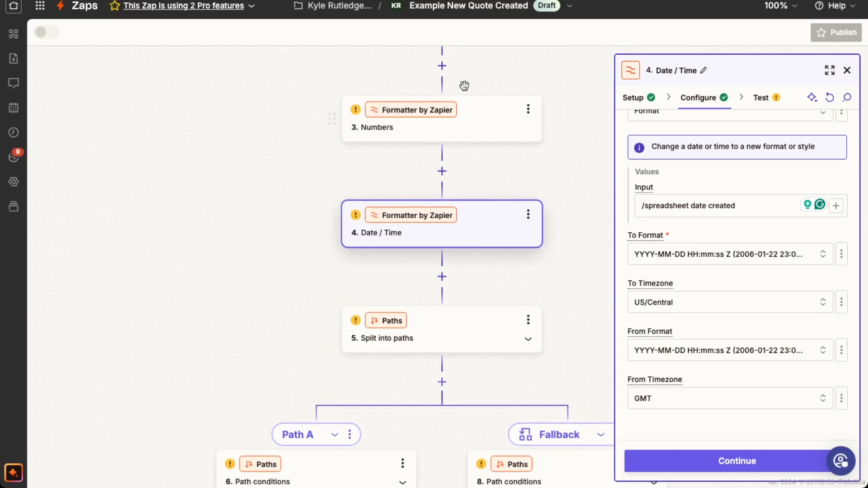
{"action": "scroll", "coordinate": [493, 227], "scroll_direction": "down", "scroll_amount": 3}
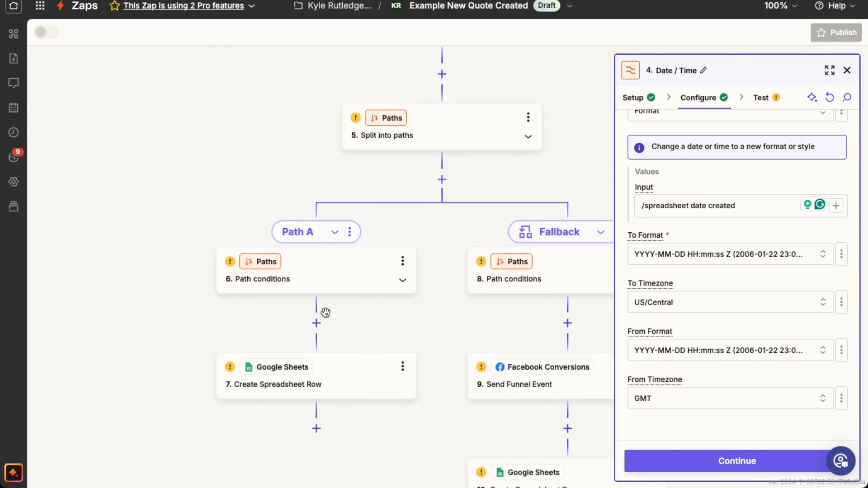
{"action": "left_click", "coordinate": [332, 281]}
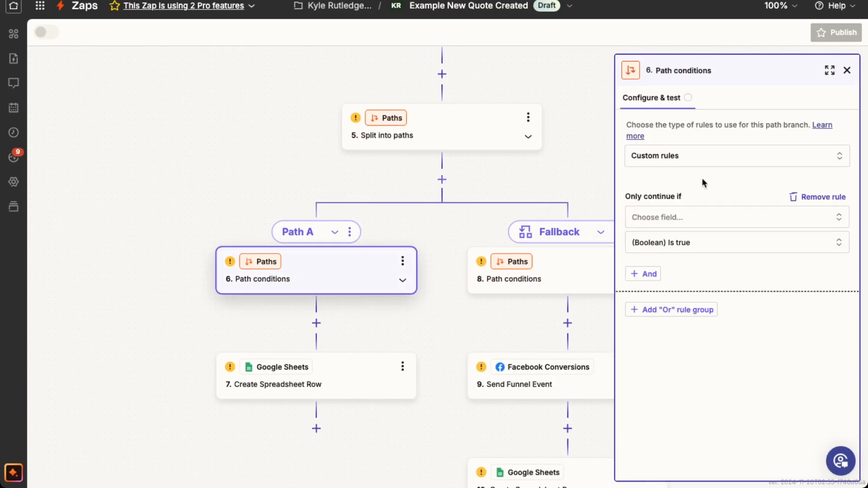
{"action": "left_click", "coordinate": [682, 217]}
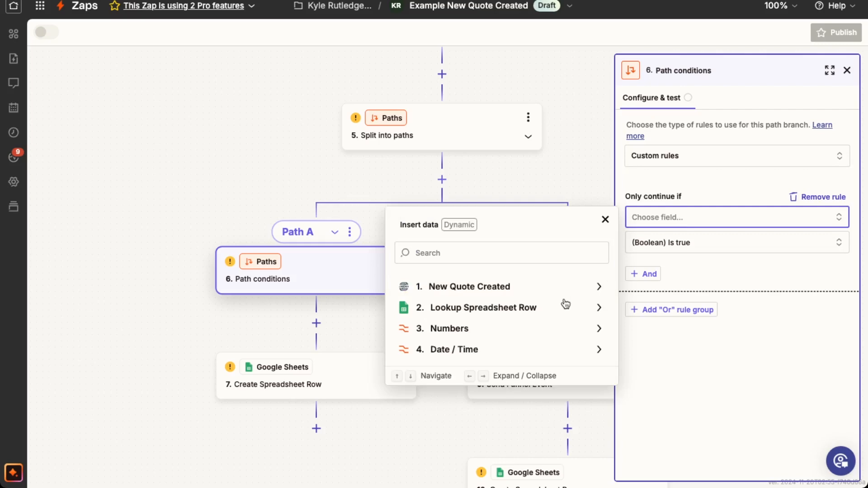
{"action": "left_click", "coordinate": [543, 311]}
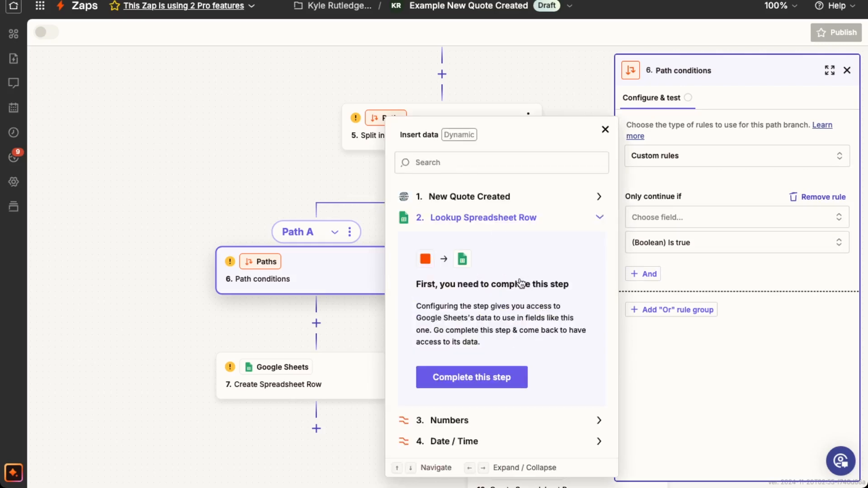
{"action": "left_click", "coordinate": [606, 130]}
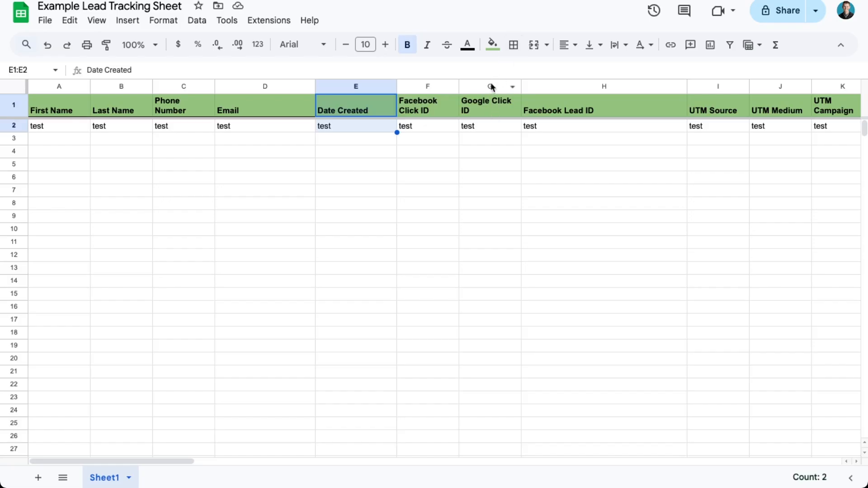
Step: Check the Google Click ID column in the Example Lead Tracking Sheet, and review the condition choices for Path A's rule in Zapier
{"action": "left_click", "coordinate": [492, 86]}
{"action": "left_click", "coordinate": [490, 128]}
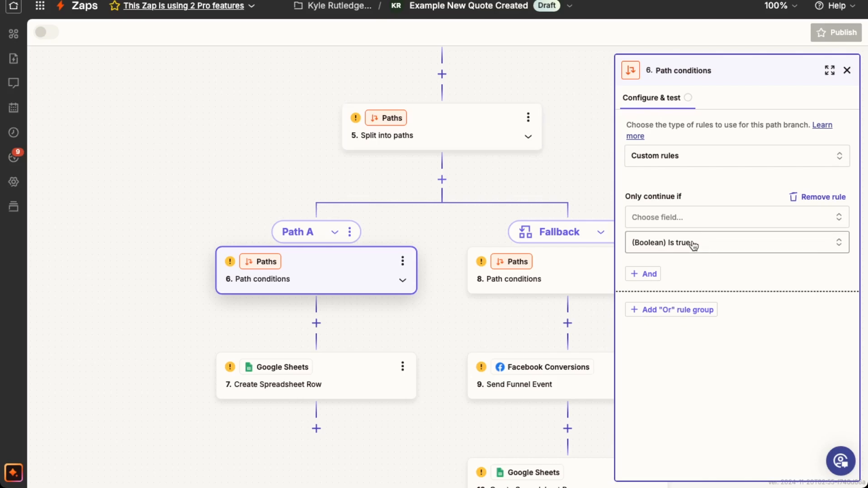
{"action": "left_click", "coordinate": [694, 244]}
{"action": "scroll", "coordinate": [712, 374], "scroll_direction": "down", "scroll_amount": 5}
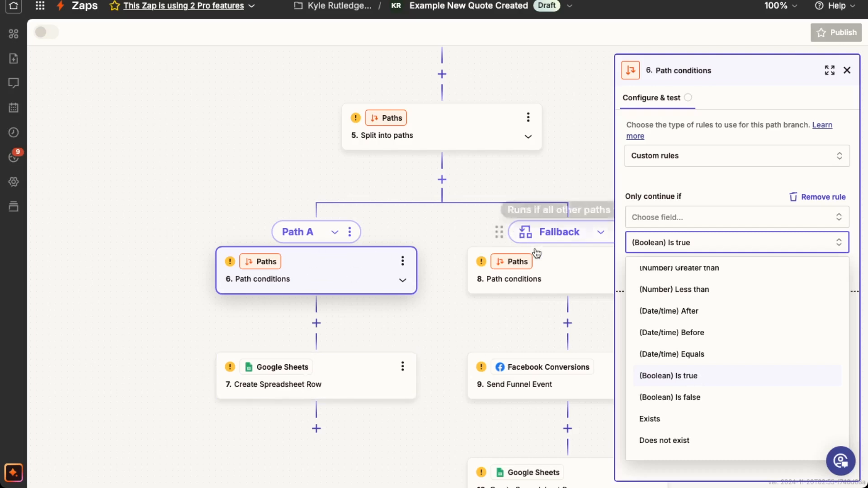
Step: Open the Fallback branch's path conditions and switch them to Custom rules with the condition (Boolean) Is true
{"action": "left_click", "coordinate": [572, 266]}
{"action": "left_click", "coordinate": [572, 266]}
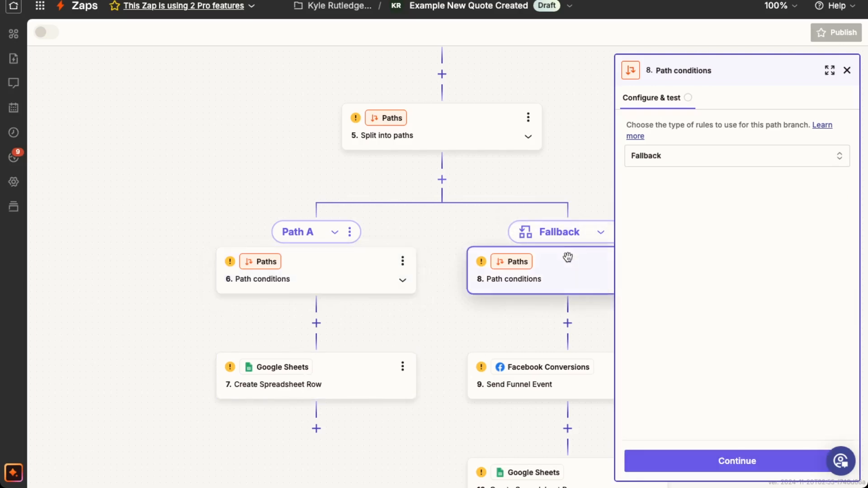
{"action": "left_click", "coordinate": [693, 160]}
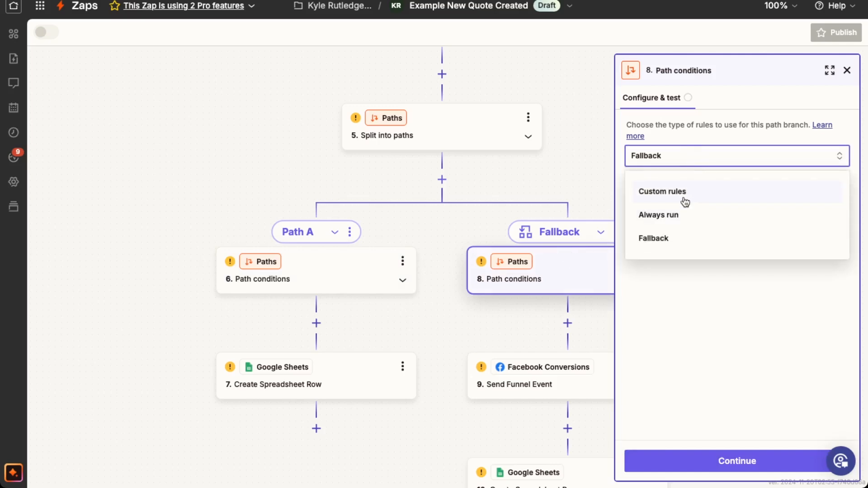
{"action": "left_click", "coordinate": [685, 192]}
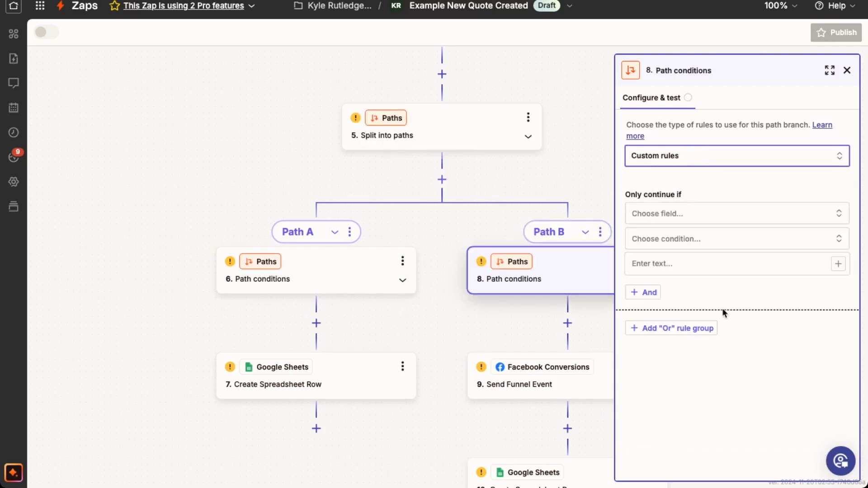
{"action": "left_click", "coordinate": [688, 240]}
{"action": "scroll", "coordinate": [729, 348], "scroll_direction": "down", "scroll_amount": 5}
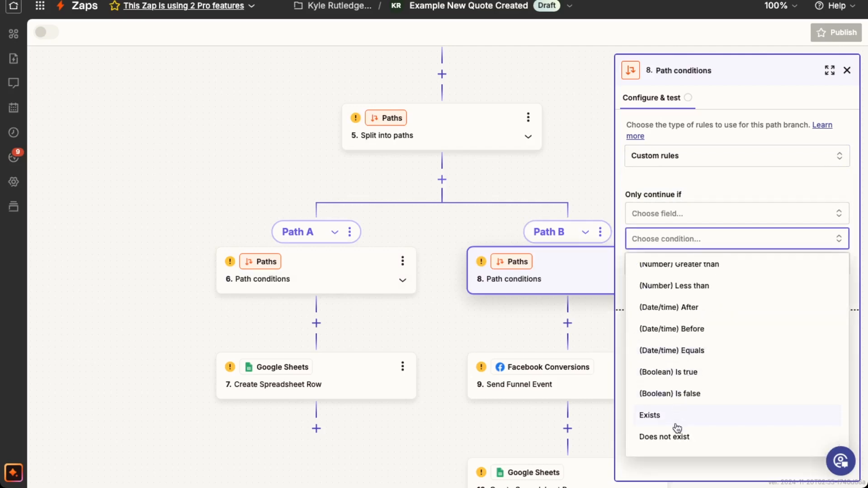
{"action": "left_click", "coordinate": [686, 373]}
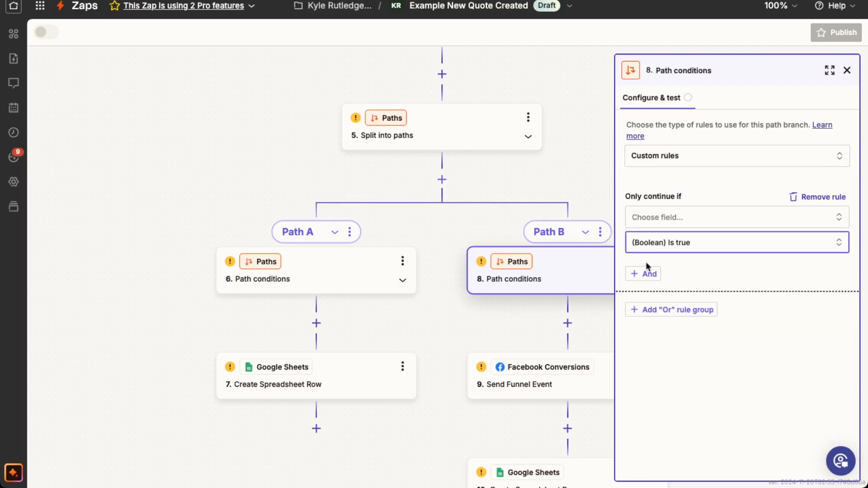
Step: Add an "Or" rule group to step 8's path conditions with the condition (Boolean) Is true
{"action": "left_click", "coordinate": [674, 312]}
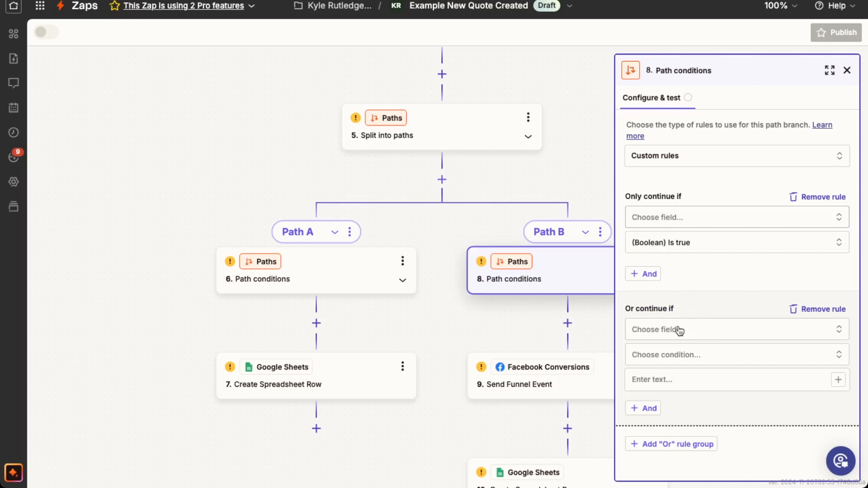
{"action": "left_click", "coordinate": [682, 355]}
{"action": "scroll", "coordinate": [703, 414], "scroll_direction": "down", "scroll_amount": 5}
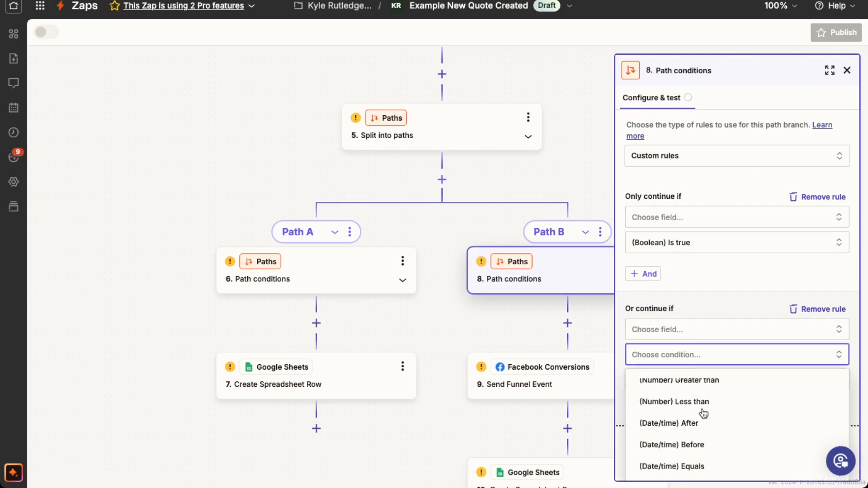
{"action": "scroll", "coordinate": [703, 423], "scroll_direction": "down", "scroll_amount": 3}
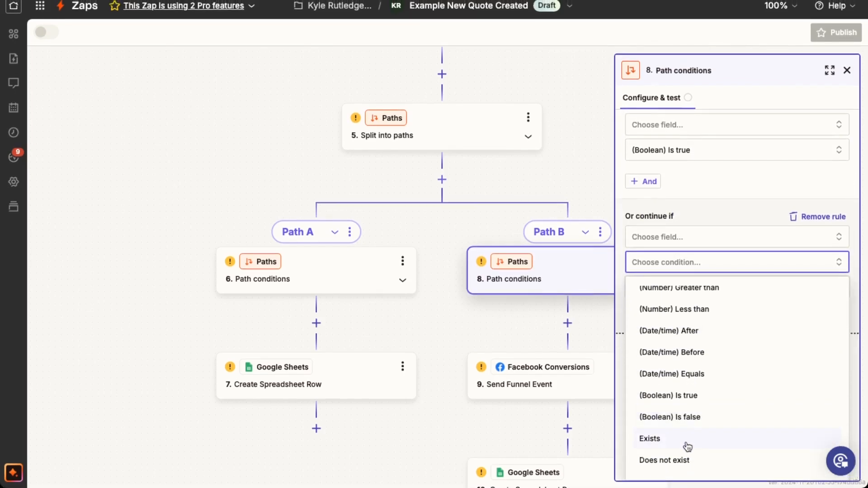
{"action": "left_click", "coordinate": [688, 398]}
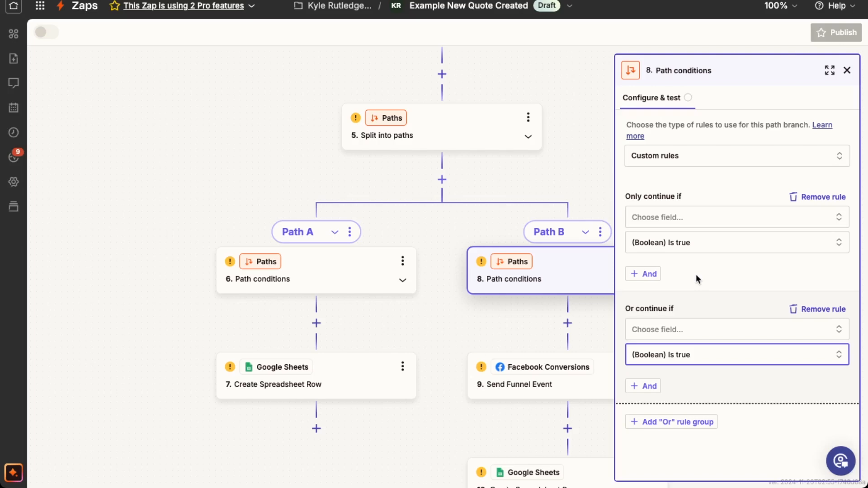
Step: Set the rule type of step 8's path conditions back to Fallback
{"action": "left_click", "coordinate": [679, 156]}
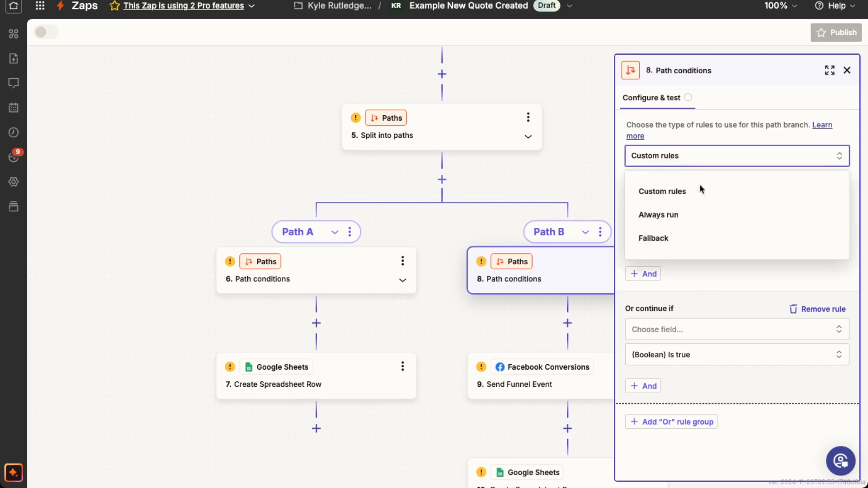
{"action": "left_click", "coordinate": [686, 237]}
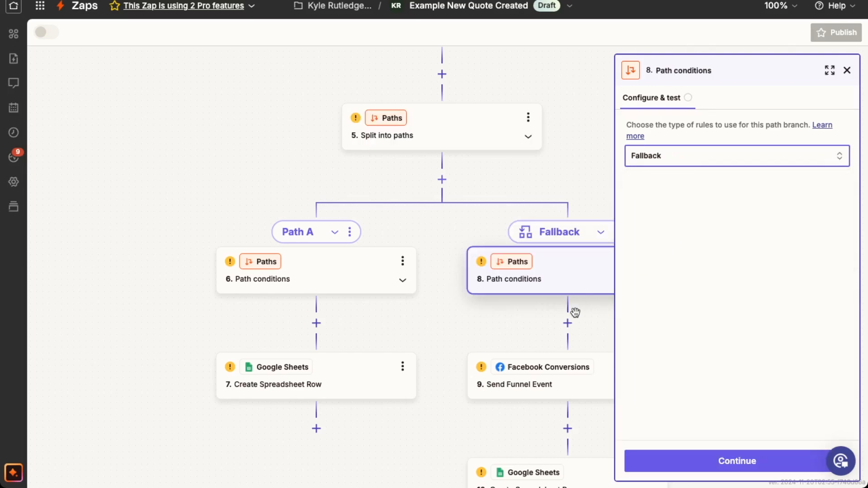
Step: Open Path A's Create Spreadsheet Row step and review its test data, action event setup and configuration
{"action": "scroll", "coordinate": [567, 382], "scroll_direction": "down", "scroll_amount": 1}
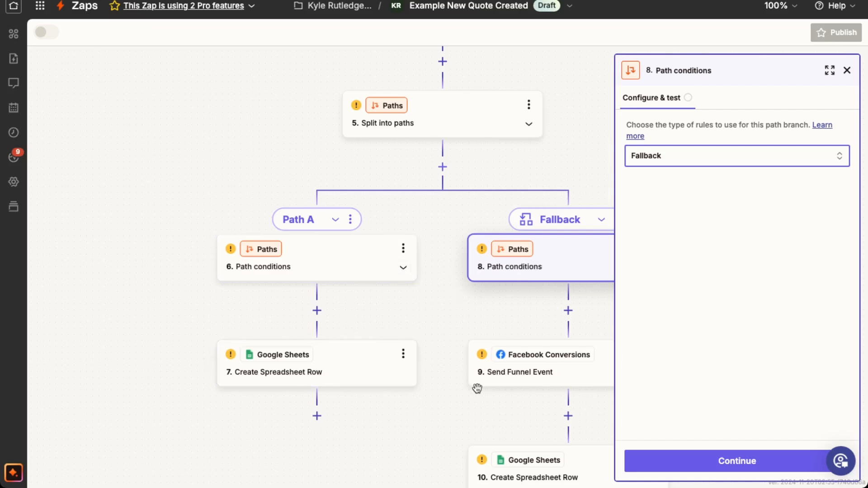
{"action": "scroll", "coordinate": [477, 388], "scroll_direction": "down", "scroll_amount": 2}
{"action": "scroll", "coordinate": [488, 375], "scroll_direction": "right", "scroll_amount": 1}
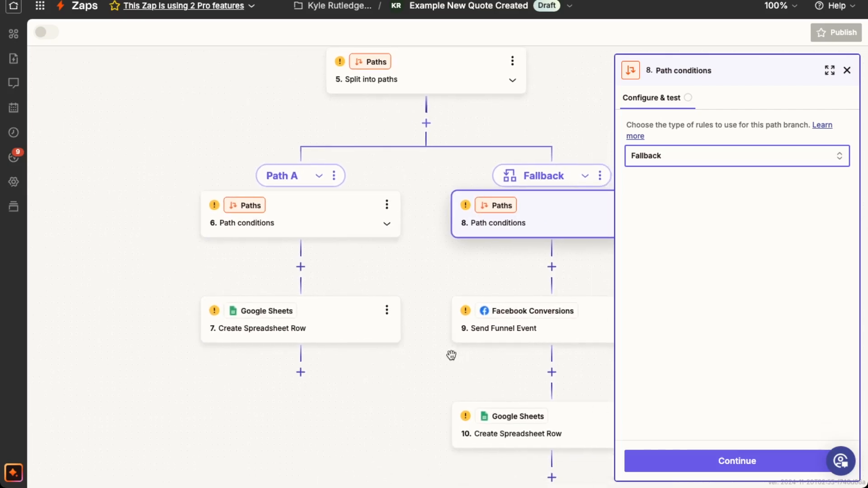
{"action": "scroll", "coordinate": [452, 356], "scroll_direction": "right", "scroll_amount": 1}
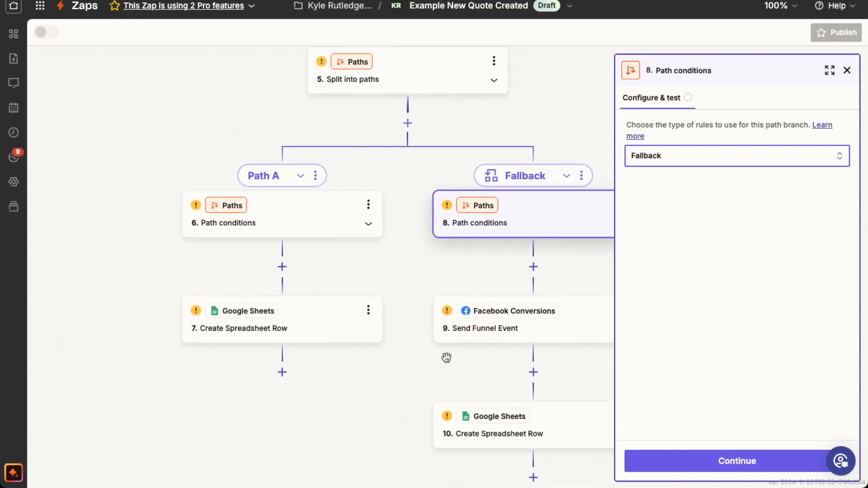
{"action": "left_click", "coordinate": [306, 320]}
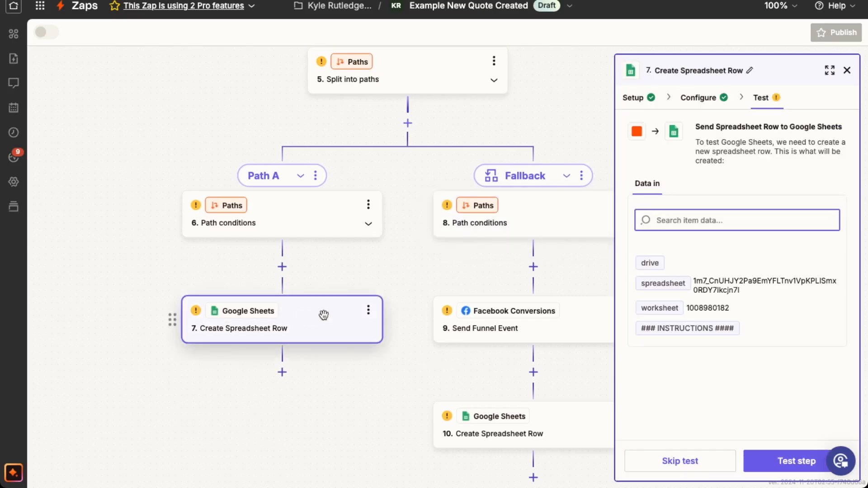
{"action": "left_click", "coordinate": [707, 104]}
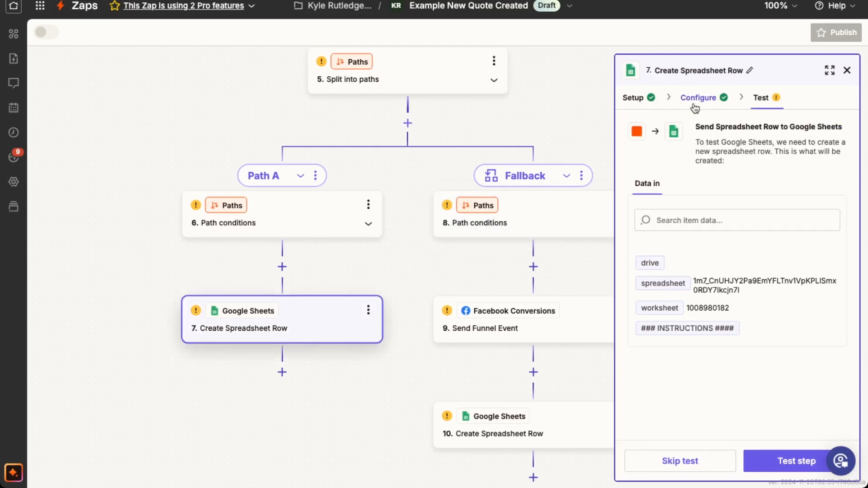
{"action": "left_click", "coordinate": [634, 99]}
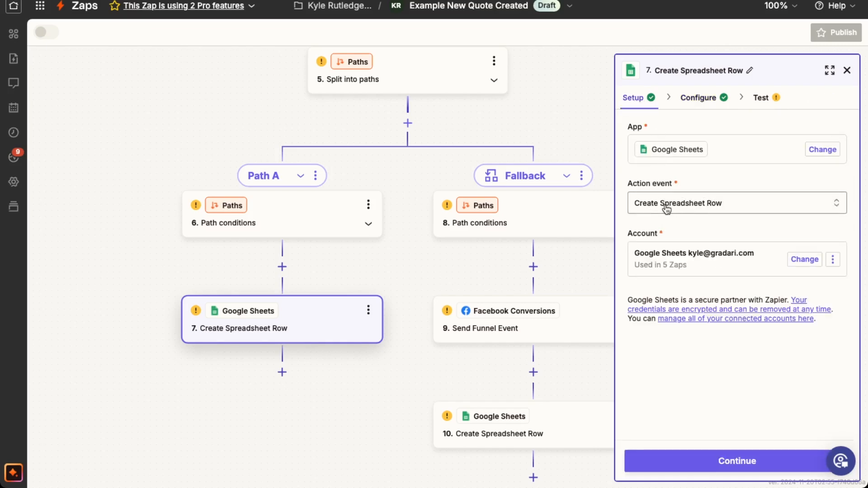
{"action": "left_click", "coordinate": [697, 98]}
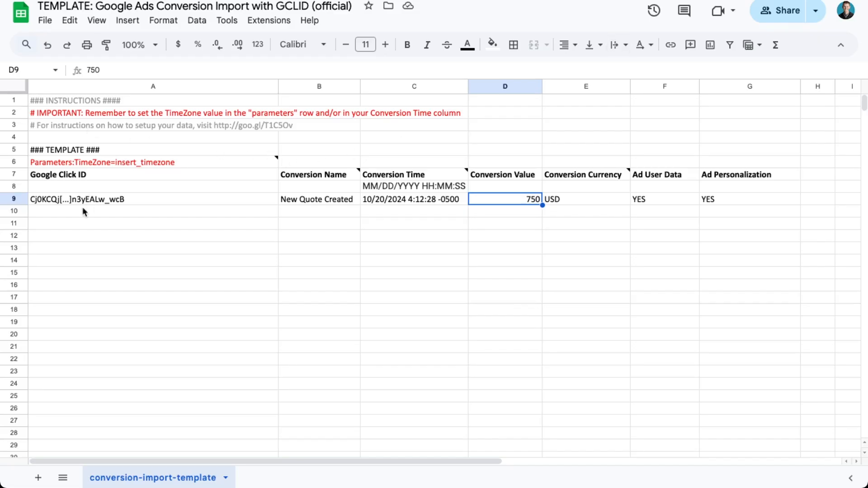
Step: In the Google Ads Conversion Import template in Google Sheets, delete rows 1 to 6 above the column headers
{"action": "left_click", "coordinate": [22, 199]}
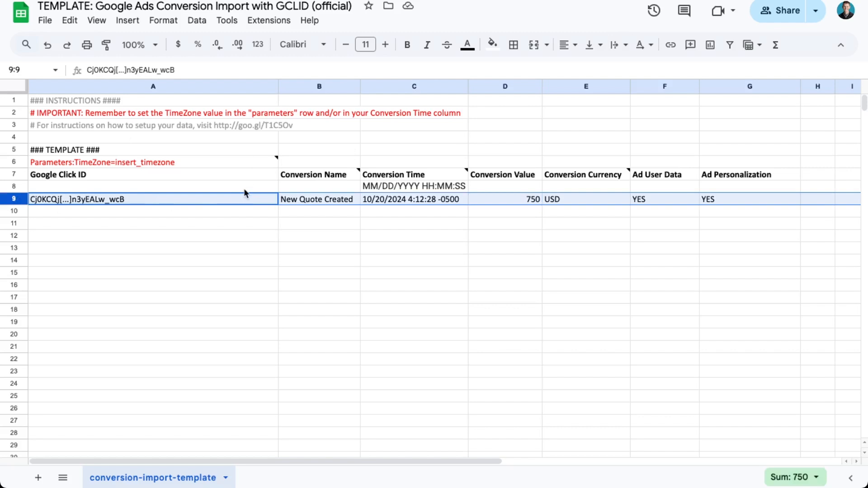
{"action": "left_click", "coordinate": [20, 163]}
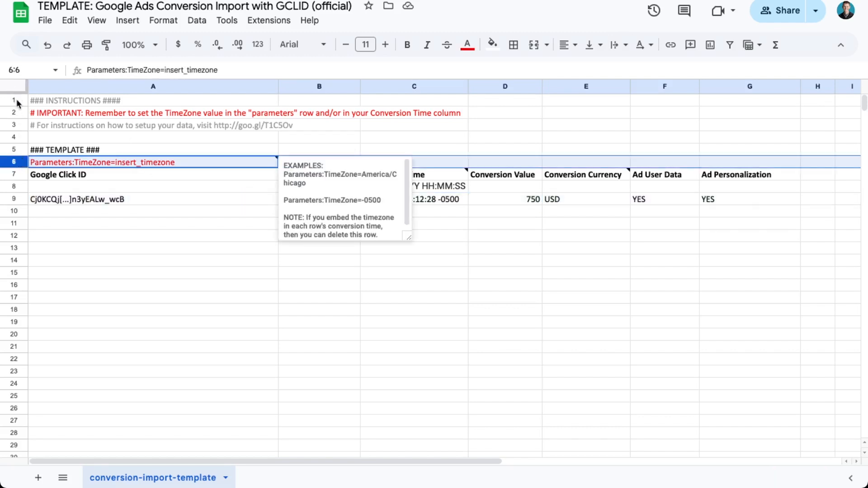
{"action": "left_click", "coordinate": [16, 99], "text": "shift"}
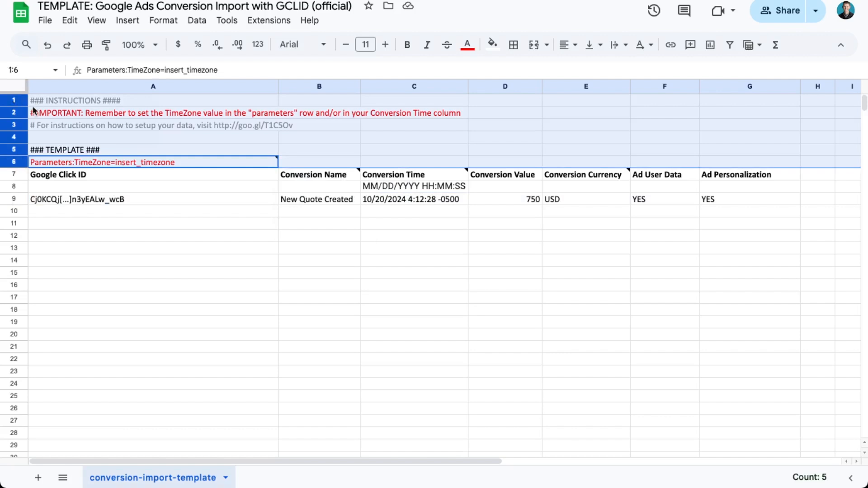
{"action": "right_click", "coordinate": [16, 125]}
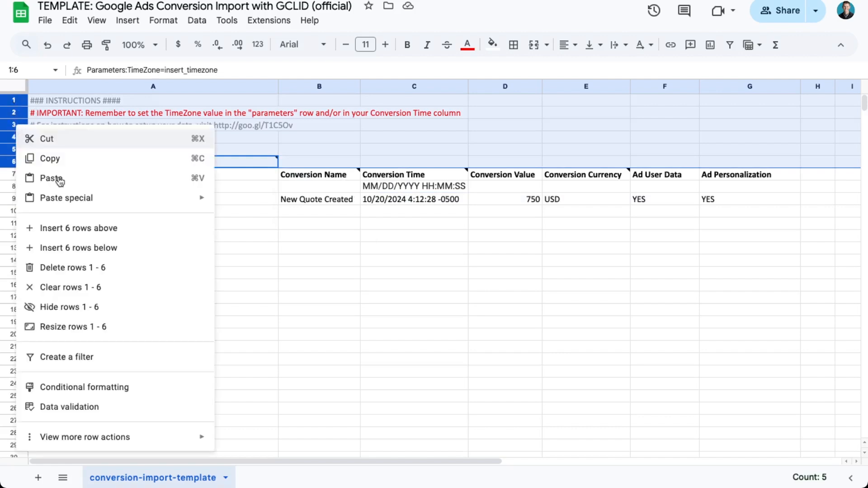
{"action": "left_click", "coordinate": [83, 268]}
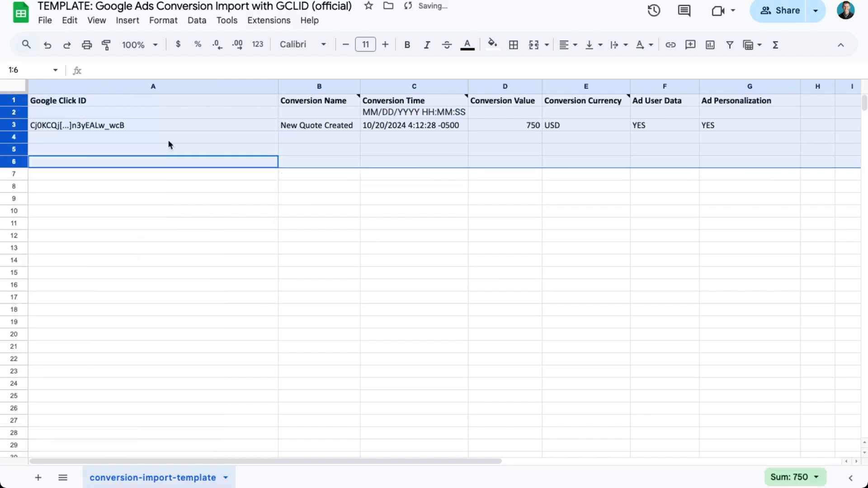
{"action": "left_click", "coordinate": [125, 106]}
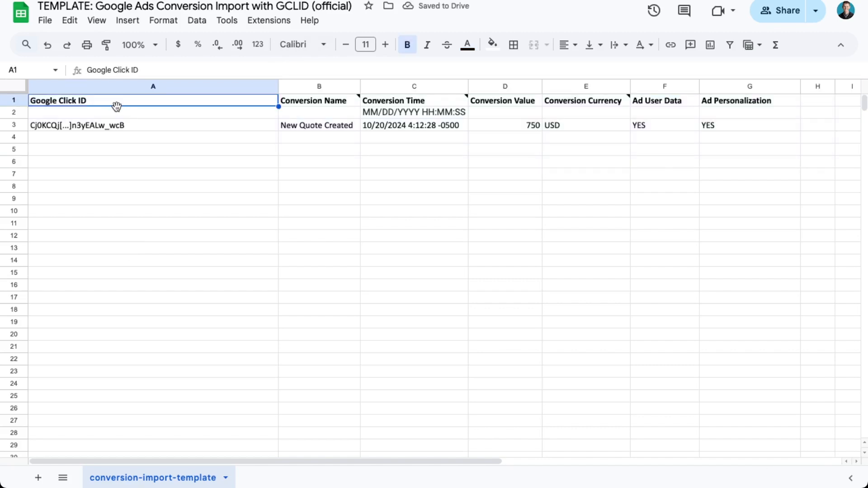
Step: In Zapier, refresh the fields of Path A's Create Spreadsheet Row step and review the template's conversion column fields
{"action": "mouse_move", "coordinate": [316, 104]}
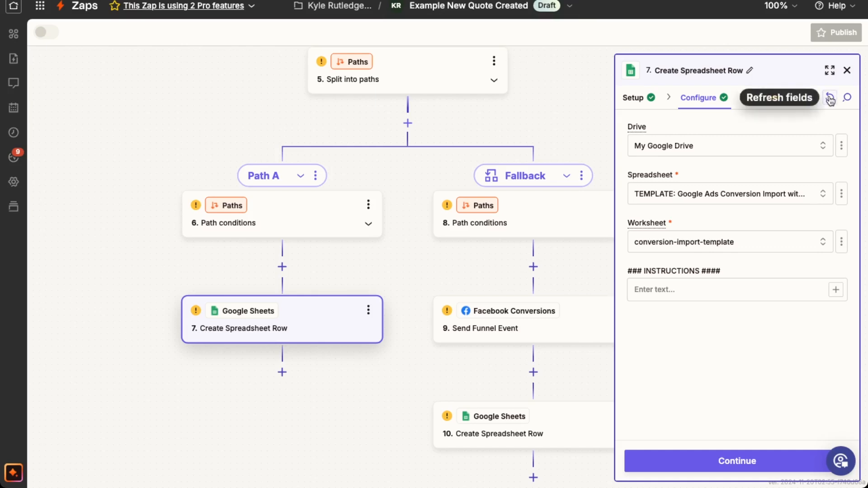
{"action": "left_click", "coordinate": [831, 99]}
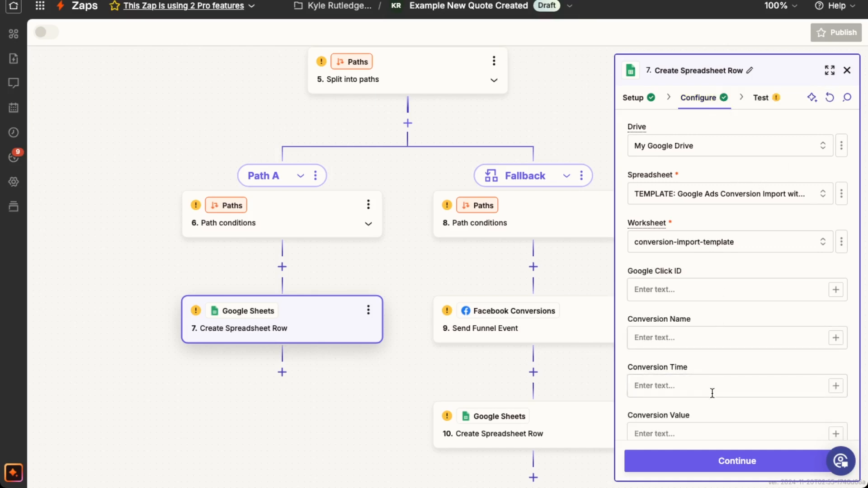
{"action": "scroll", "coordinate": [707, 357], "scroll_direction": "down", "scroll_amount": 4}
{"action": "scroll", "coordinate": [707, 357], "scroll_direction": "up", "scroll_amount": 3}
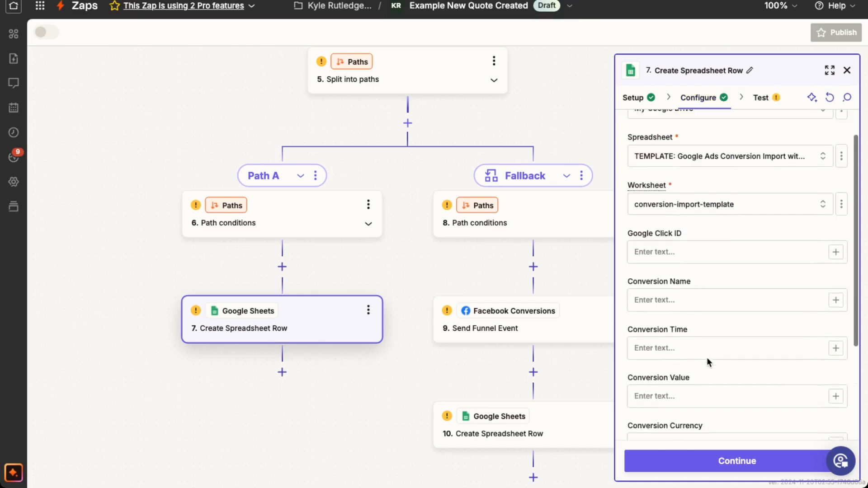
{"action": "scroll", "coordinate": [707, 357], "scroll_direction": "up", "scroll_amount": 2}
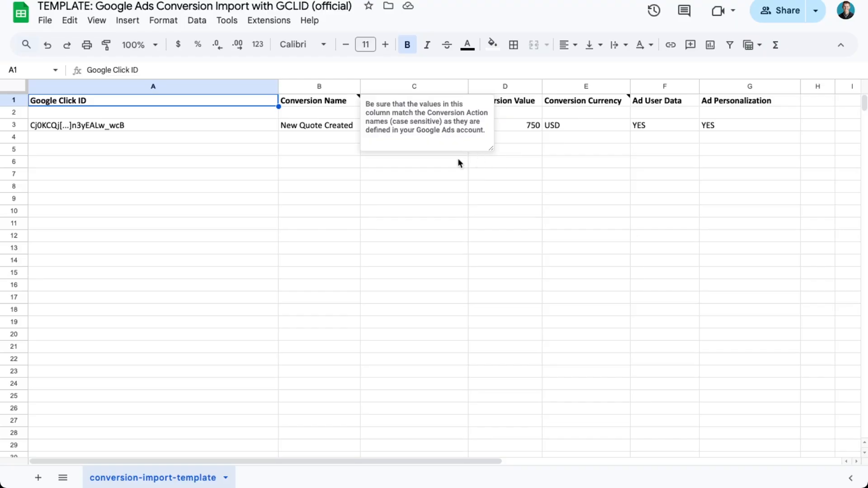
Step: In the Google Sheets template, undo the deletion of rows 1 to 6 and highlight the TimeZone placeholder in A6
{"action": "left_click", "coordinate": [458, 159]}
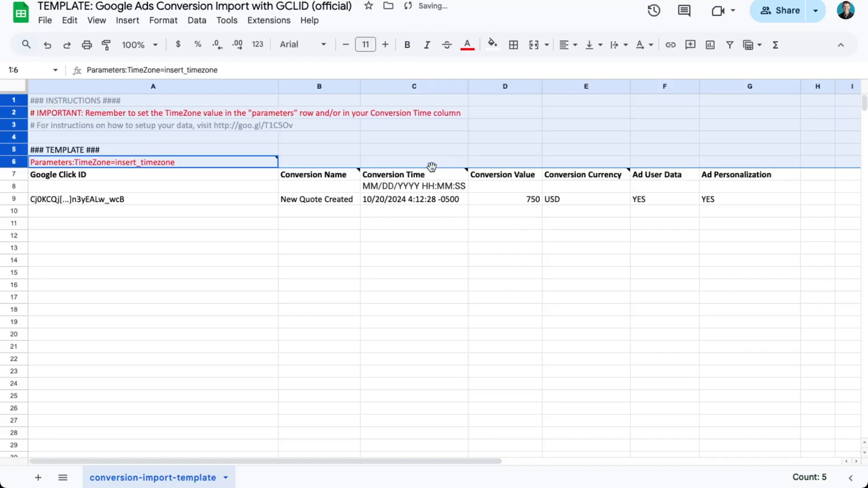
{"action": "left_click", "coordinate": [129, 163]}
{"action": "double_click", "coordinate": [117, 161]}
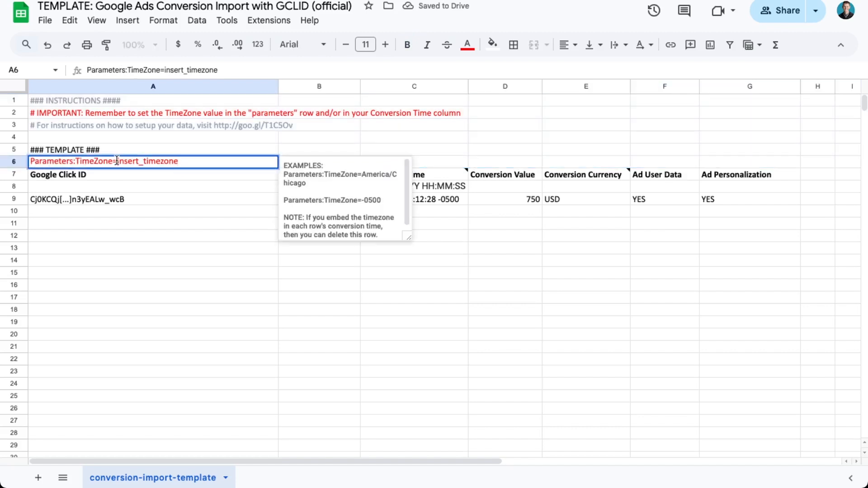
{"action": "left_click_drag", "start_coordinate": [116, 161], "coordinate": [180, 161]}
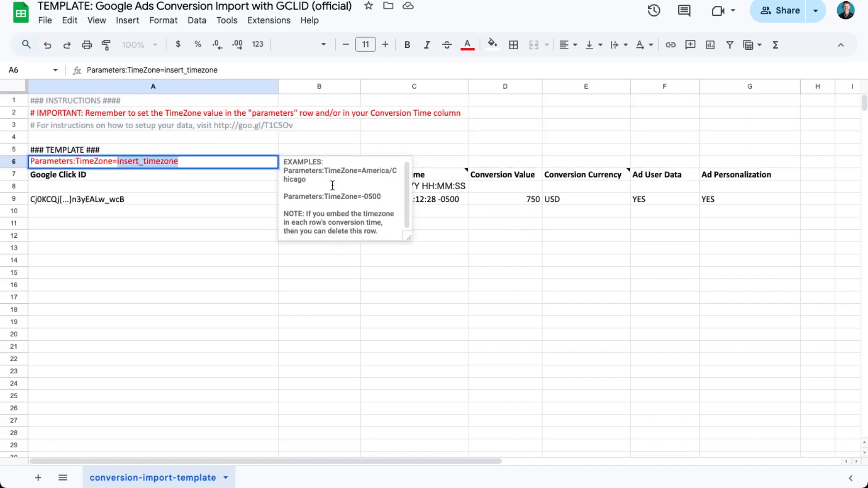
Step: Examine the setup instructions link in A3, the TimeZone examples in A6's note and the sample conversion time in C9
{"action": "left_click", "coordinate": [248, 129]}
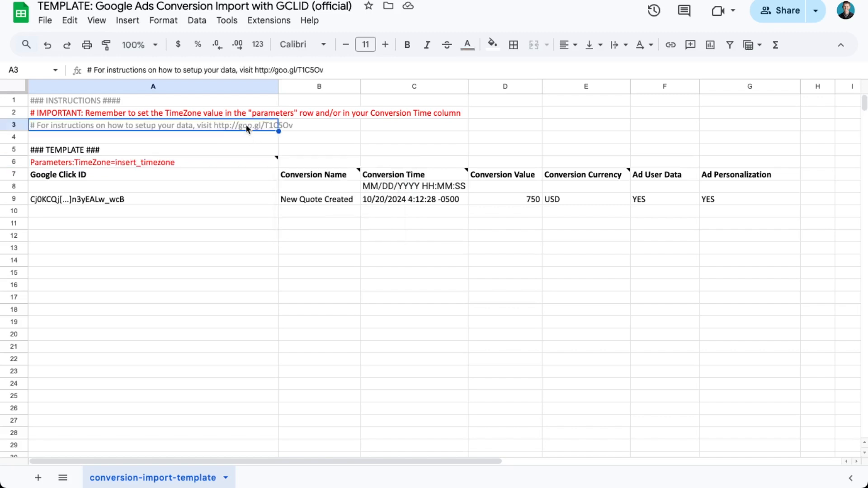
{"action": "double_click", "coordinate": [219, 124]}
{"action": "left_click_drag", "start_coordinate": [219, 124], "coordinate": [295, 125]}
{"action": "left_click", "coordinate": [142, 166]}
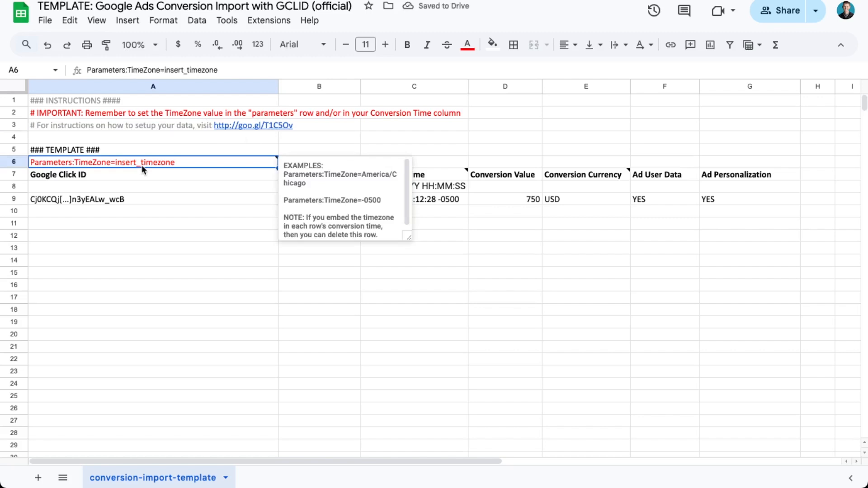
{"action": "left_click_drag", "start_coordinate": [362, 174], "coordinate": [363, 183]}
{"action": "left_click", "coordinate": [366, 184]}
{"action": "left_click", "coordinate": [476, 225]}
{"action": "left_click_drag", "start_coordinate": [422, 185], "coordinate": [423, 224]}
{"action": "left_click", "coordinate": [422, 200]}
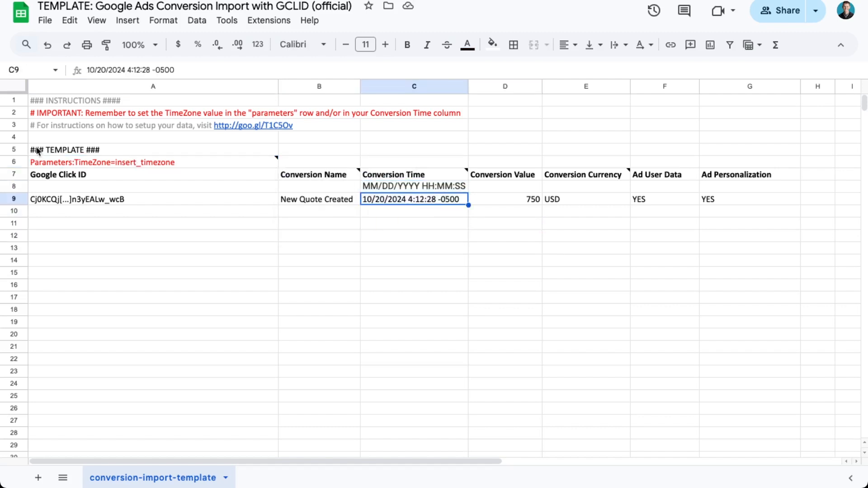
Step: Delete rows 1 to 6 above the column headers in the conversion-import-template sheet
{"action": "left_click", "coordinate": [14, 162]}
{"action": "left_click", "coordinate": [14, 101], "text": "shift"}
{"action": "right_click", "coordinate": [17, 113]}
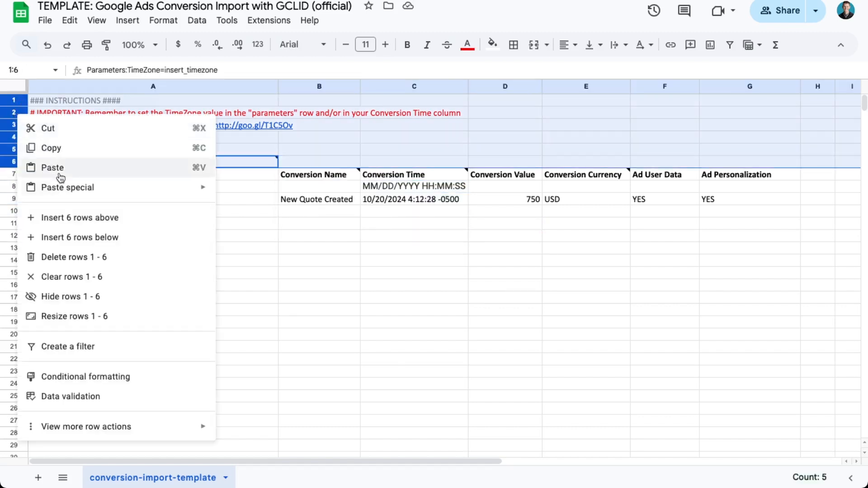
{"action": "left_click", "coordinate": [60, 254]}
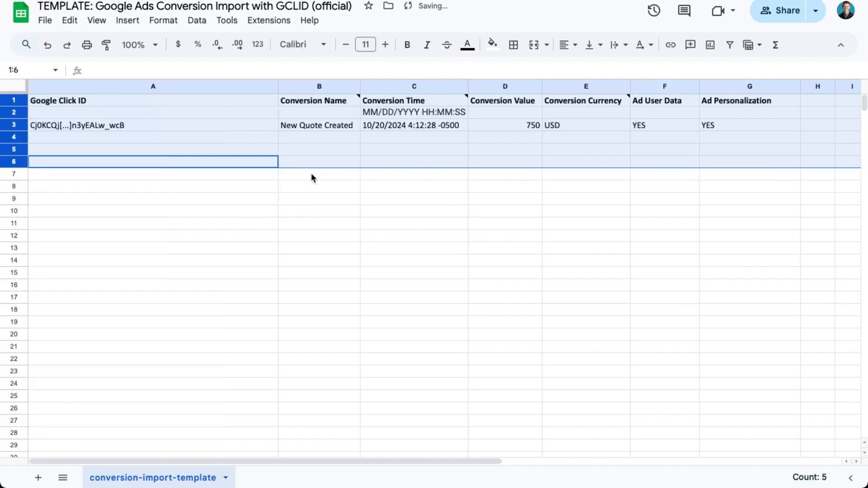
Step: Examine the time zone offset of the sample conversion time in C3 and the note on the Conversion Time header
{"action": "left_click", "coordinate": [441, 126]}
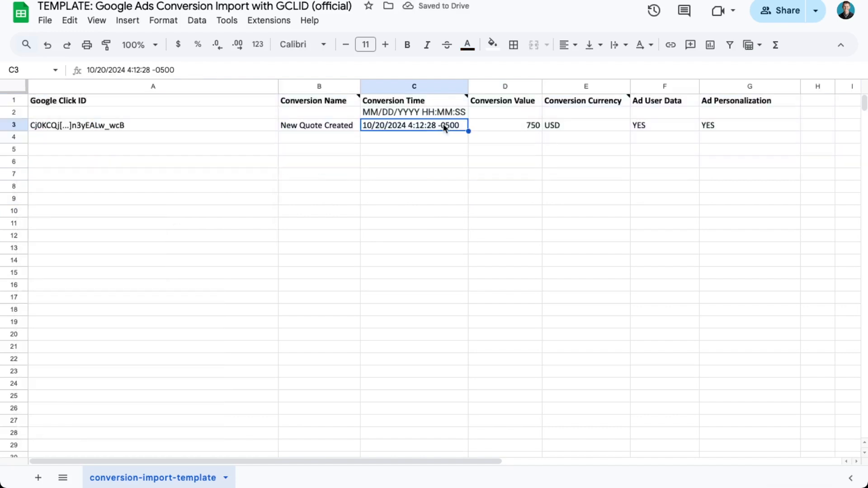
{"action": "double_click", "coordinate": [443, 129]}
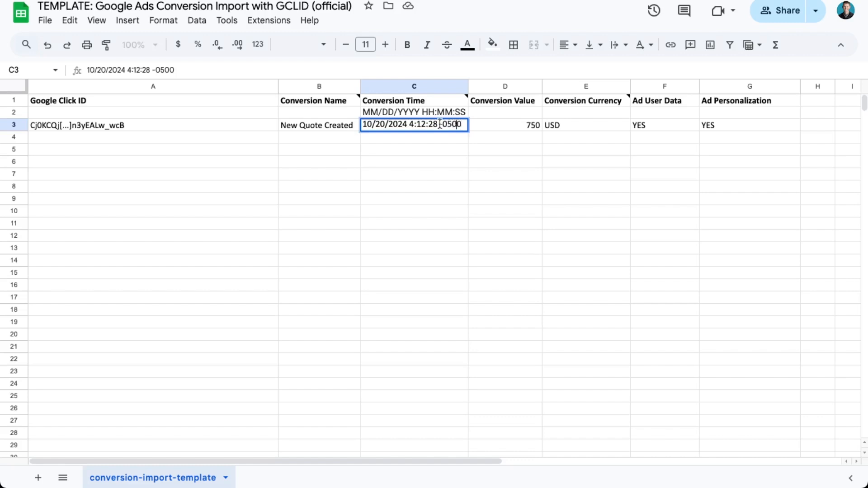
{"action": "left_click_drag", "start_coordinate": [439, 123], "coordinate": [462, 123]}
{"action": "mouse_move", "coordinate": [454, 101]}
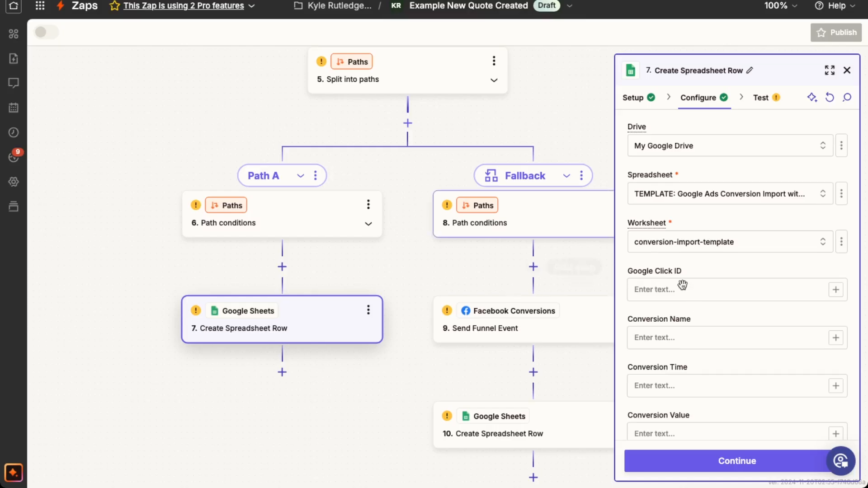
Step: Compare Zapier's Google Click ID and Conversion Name fields with the sample values in row 3 of the Google Sheets template
{"action": "left_click", "coordinate": [691, 287]}
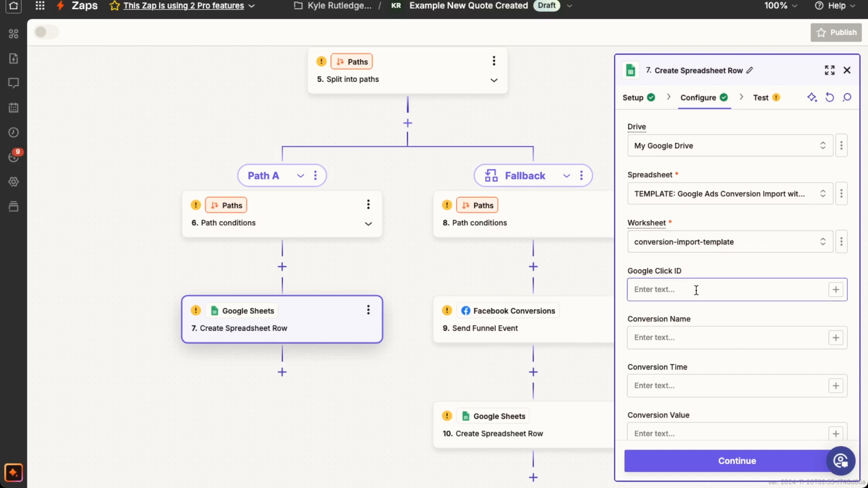
{"action": "left_click", "coordinate": [690, 336]}
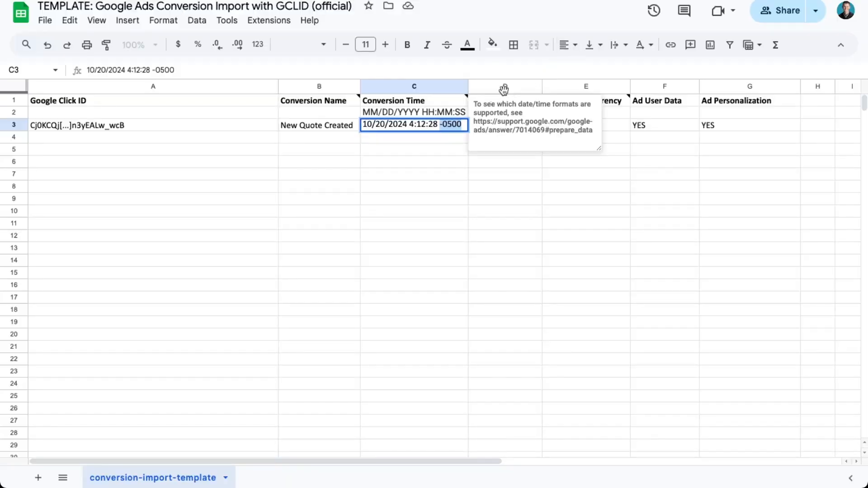
{"action": "left_click", "coordinate": [103, 125]}
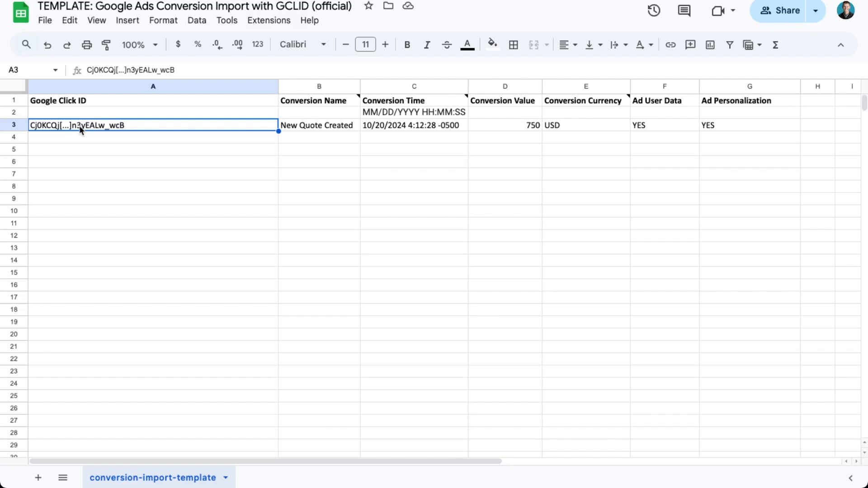
{"action": "left_click", "coordinate": [317, 128]}
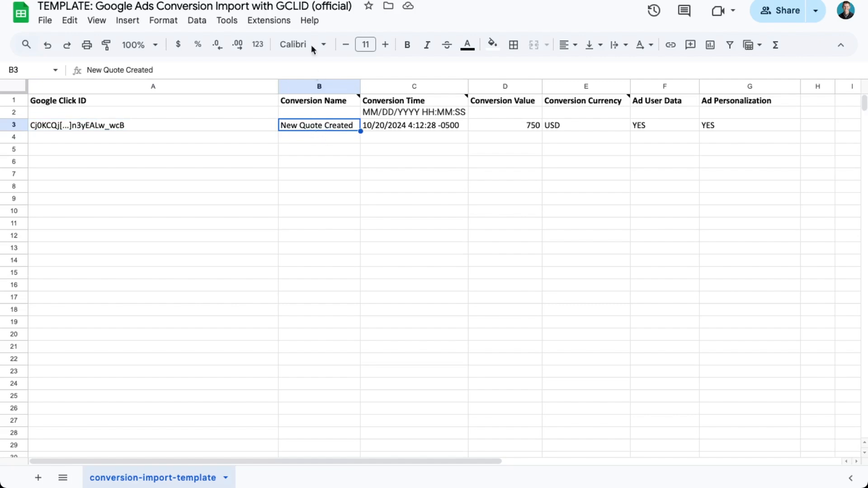
Step: In Zapier, set the Conversion Name of Path A's Create Spreadsheet Row step to "New Quote Created"
{"action": "left_click", "coordinate": [289, 1]}
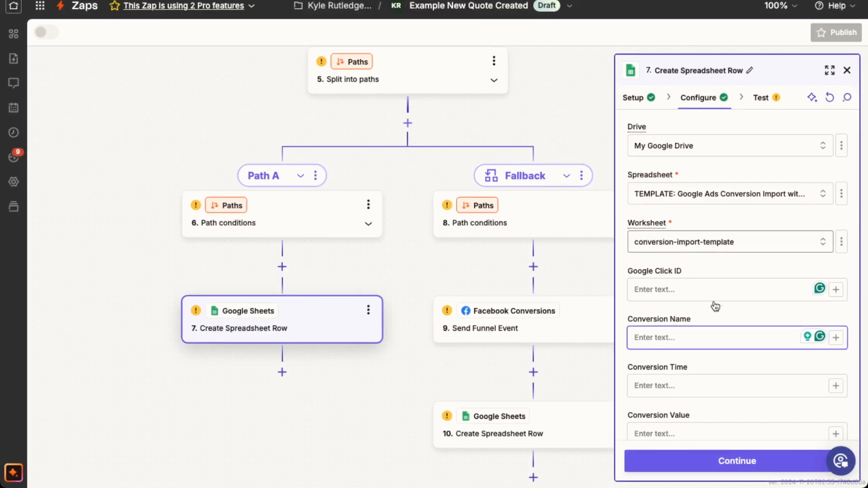
{"action": "scroll", "coordinate": [713, 304], "scroll_direction": "down", "scroll_amount": 2}
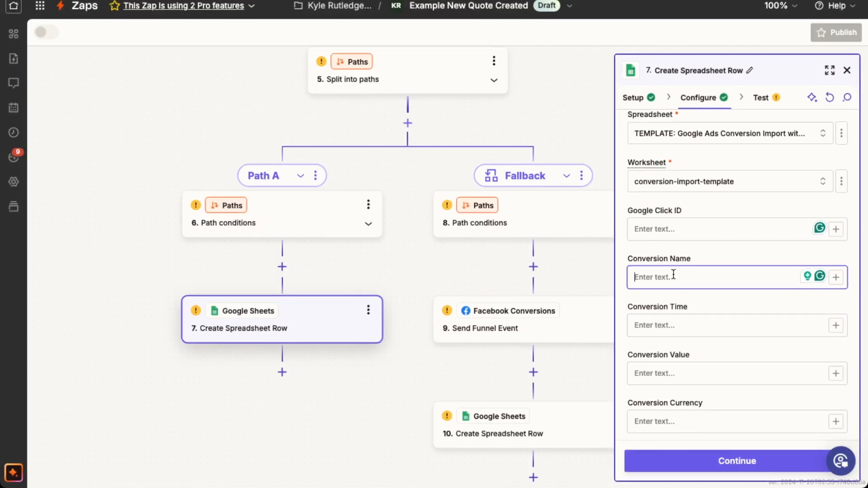
{"action": "type", "text": "C"}
{"action": "key", "text": "BackSpace"}
{"action": "type", "text": "New Quote"}
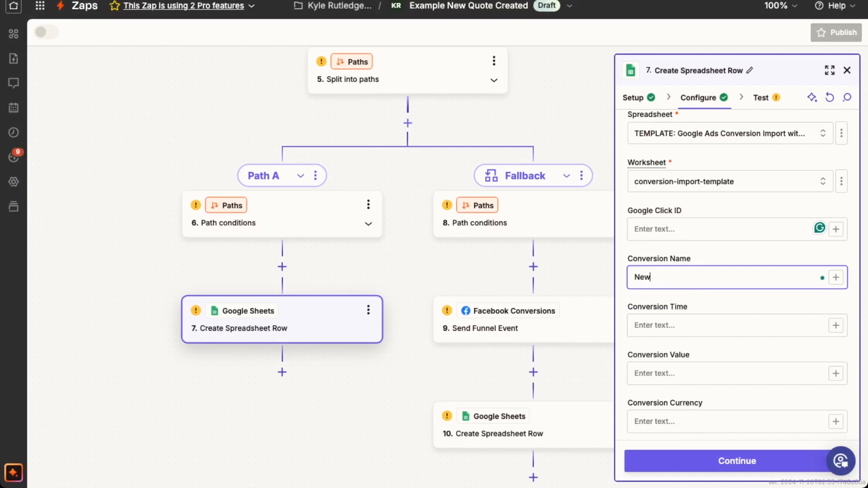
{"action": "type", "text": " Created"}
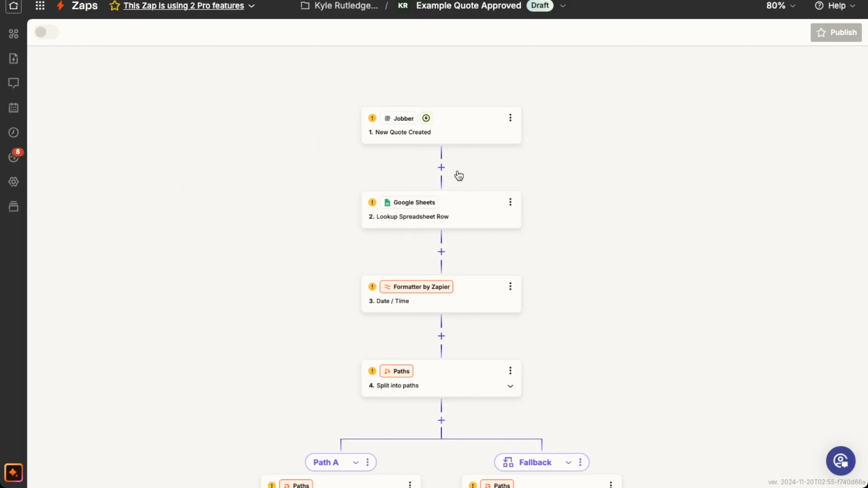
Step: In the Example Quote Approved Zap, set the Jobber trigger event to Quote Approved
{"action": "scroll", "coordinate": [472, 195], "scroll_direction": "down", "scroll_amount": 3}
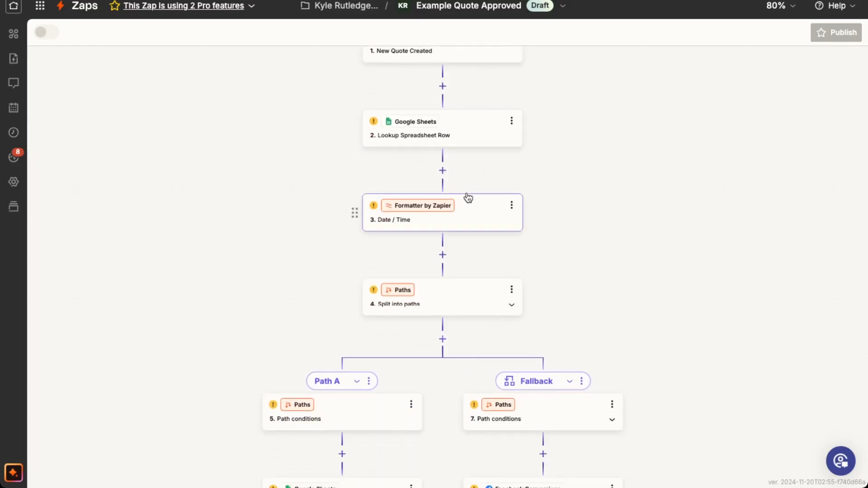
{"action": "scroll", "coordinate": [468, 194], "scroll_direction": "up", "scroll_amount": 3}
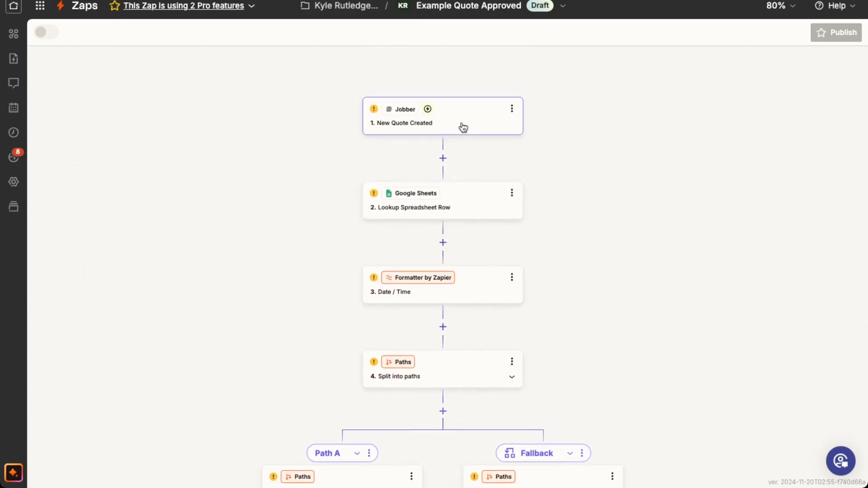
{"action": "left_click", "coordinate": [463, 128]}
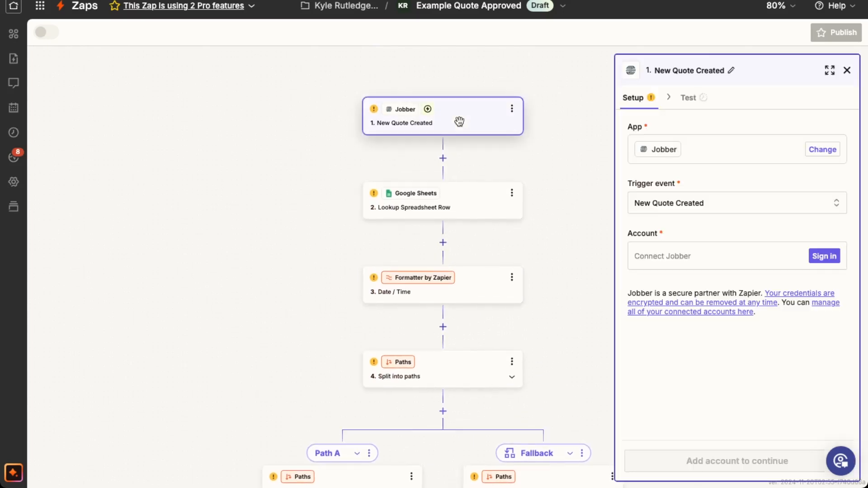
{"action": "left_click", "coordinate": [680, 205]}
{"action": "scroll", "coordinate": [540, 280], "scroll_direction": "down", "scroll_amount": 3}
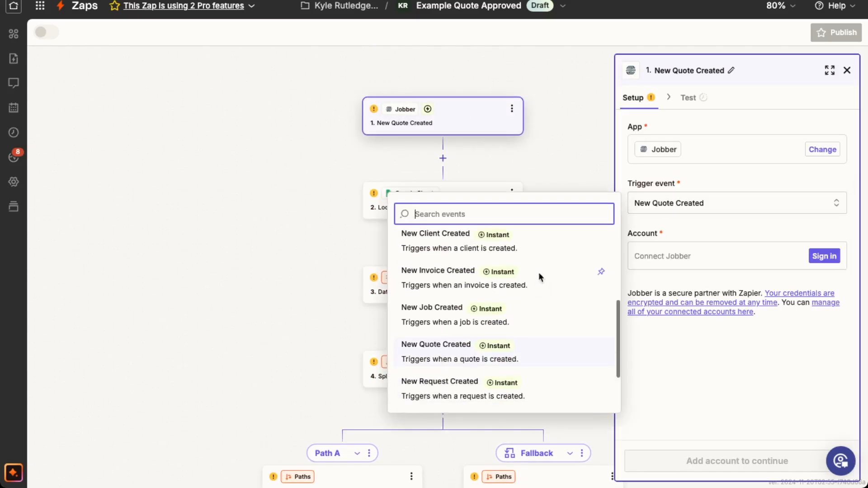
{"action": "scroll", "coordinate": [538, 289], "scroll_direction": "down", "scroll_amount": 3}
{"action": "left_click", "coordinate": [424, 353]}
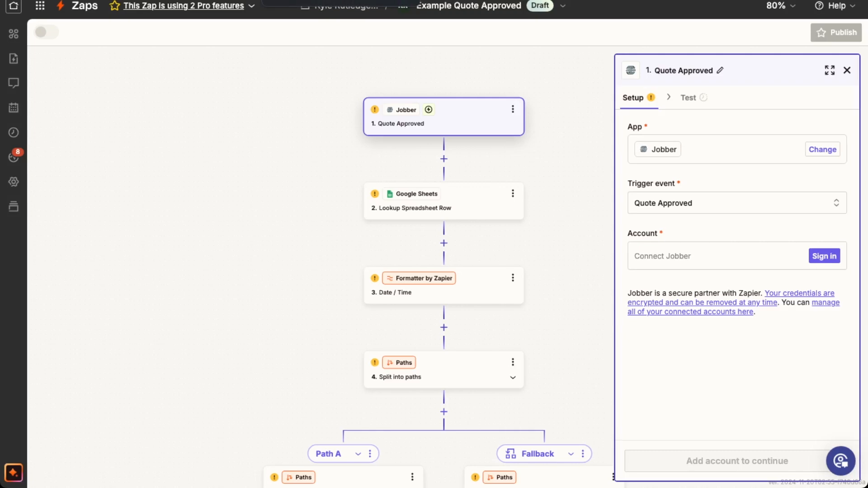
{"action": "scroll", "coordinate": [454, 252], "scroll_direction": "down", "scroll_amount": 1}
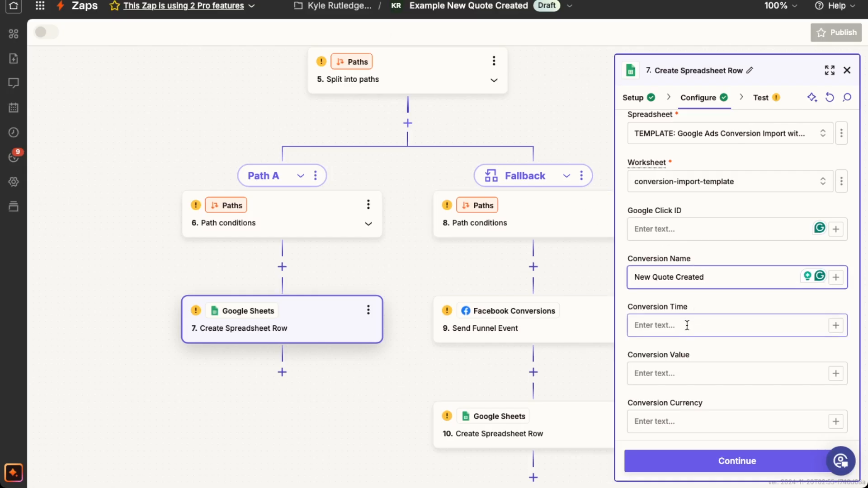
Step: In the Example New Quote Created Zap, review step 7's Conversion Time and Conversion Value fields alongside the preceding steps
{"action": "left_click", "coordinate": [685, 325]}
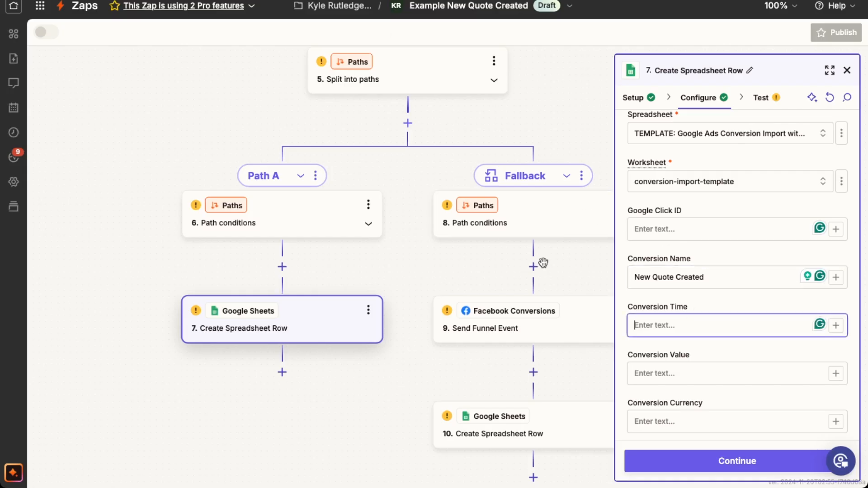
{"action": "scroll", "coordinate": [421, 171], "scroll_direction": "up", "scroll_amount": 2}
{"action": "scroll", "coordinate": [421, 170], "scroll_direction": "up", "scroll_amount": 5}
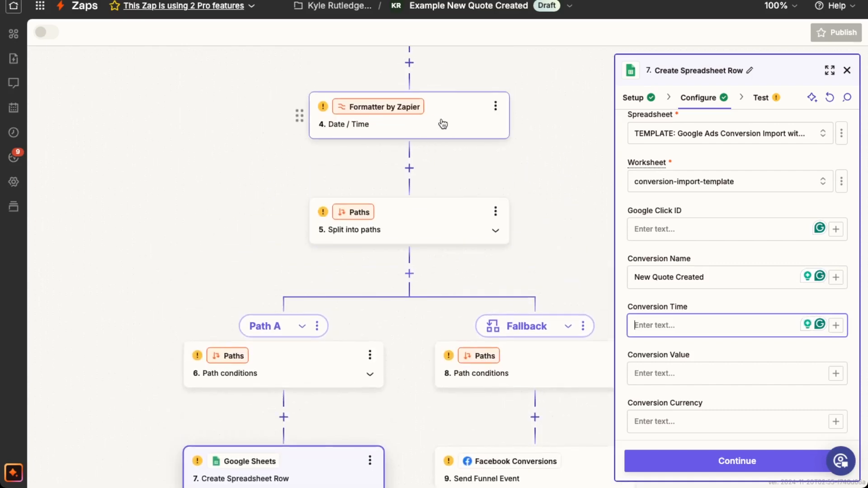
{"action": "scroll", "coordinate": [444, 127], "scroll_direction": "down", "scroll_amount": 4}
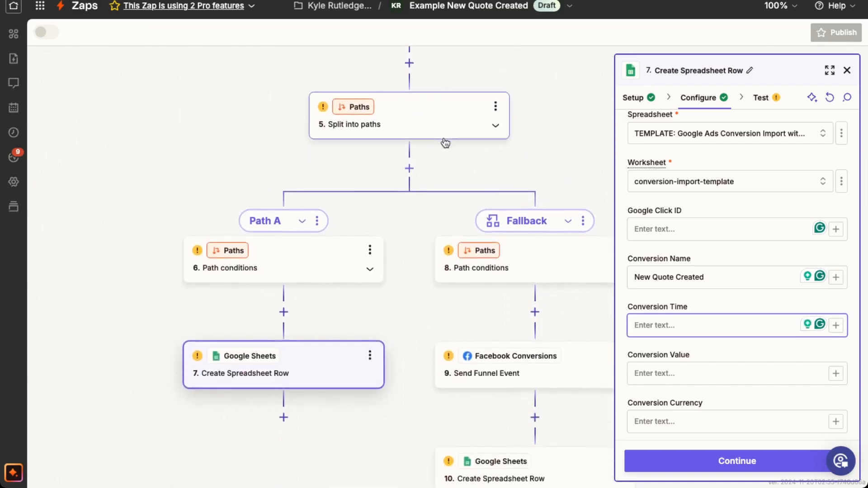
{"action": "scroll", "coordinate": [445, 143], "scroll_direction": "down", "scroll_amount": 2}
{"action": "scroll", "coordinate": [720, 360], "scroll_direction": "down", "scroll_amount": 3}
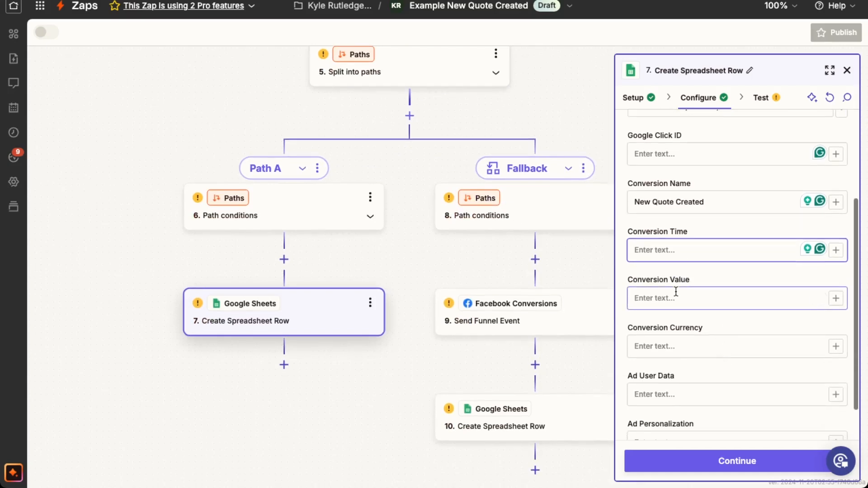
{"action": "left_click", "coordinate": [676, 292]}
{"action": "scroll", "coordinate": [518, 219], "scroll_direction": "up", "scroll_amount": 1}
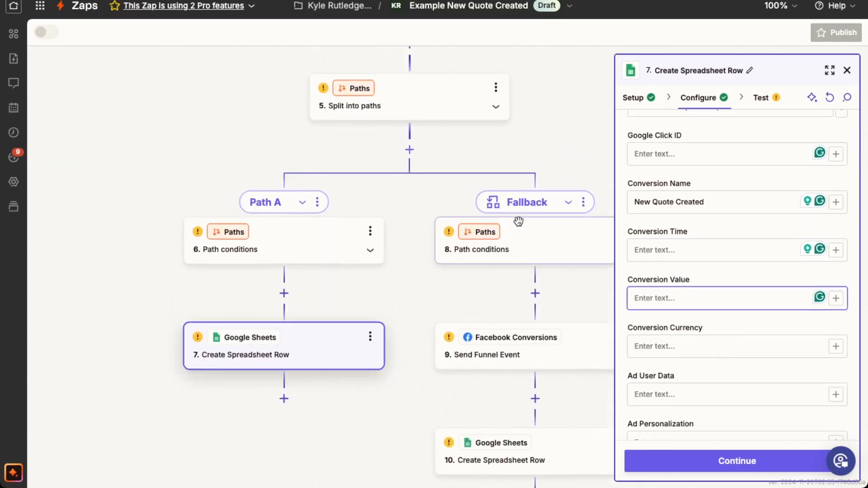
{"action": "scroll", "coordinate": [518, 222], "scroll_direction": "up", "scroll_amount": 6}
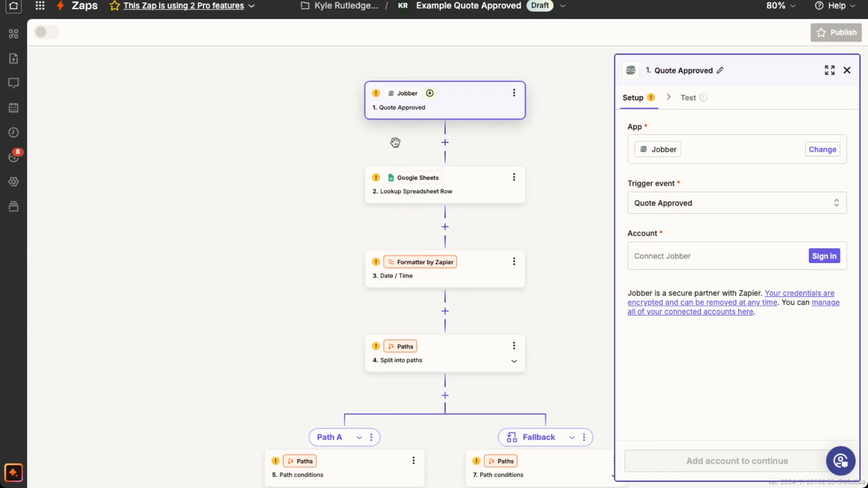
Step: Review the Example Quote Approved Zap's flow from the Jobber trigger through Path A and the Fallback path
{"action": "scroll", "coordinate": [472, 158], "scroll_direction": "down", "scroll_amount": 1}
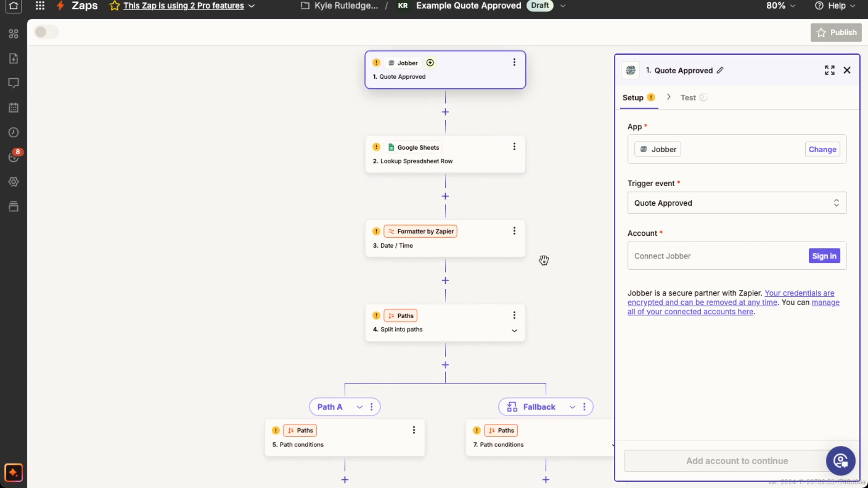
{"action": "scroll", "coordinate": [553, 273], "scroll_direction": "down", "scroll_amount": 3}
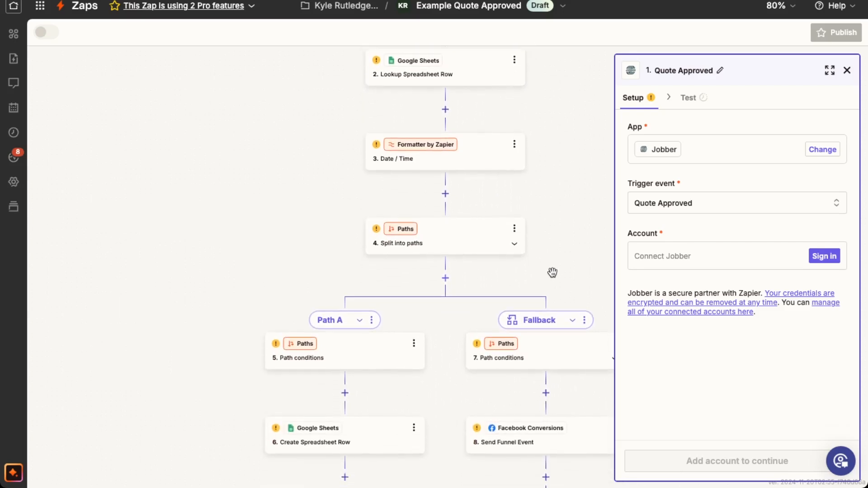
{"action": "scroll", "coordinate": [552, 273], "scroll_direction": "up", "scroll_amount": 1}
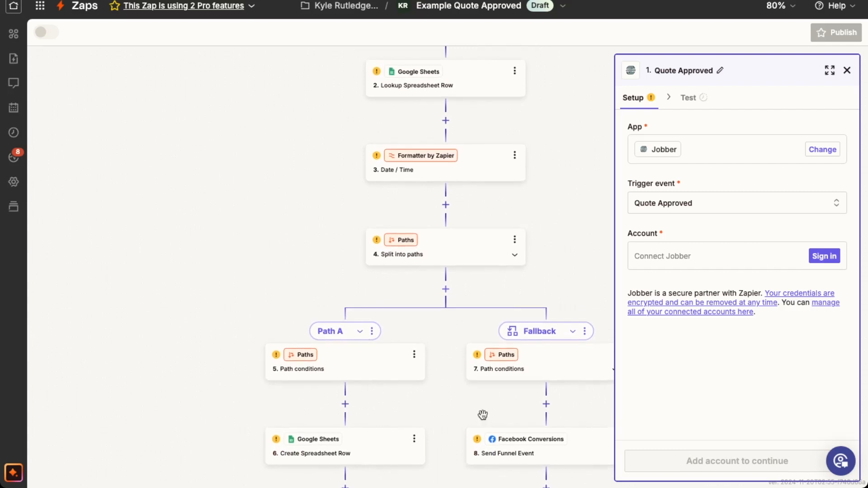
{"action": "scroll", "coordinate": [520, 351], "scroll_direction": "down", "scroll_amount": 3}
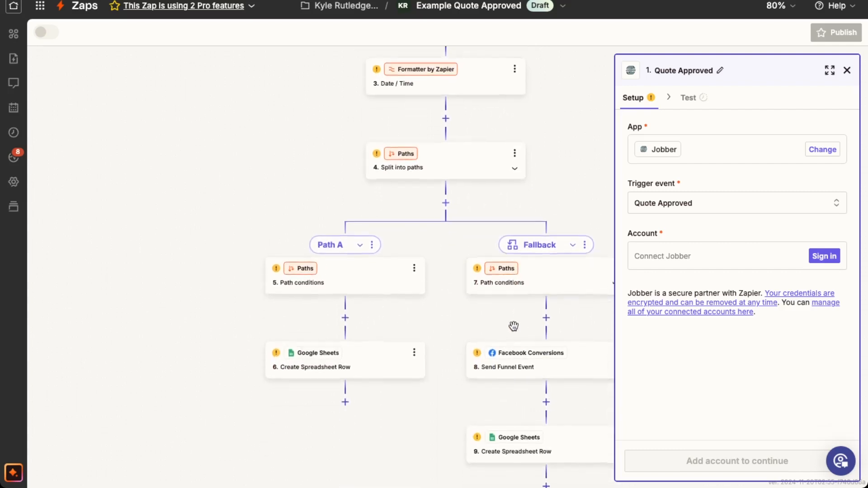
{"action": "scroll", "coordinate": [514, 326], "scroll_direction": "up", "scroll_amount": 5}
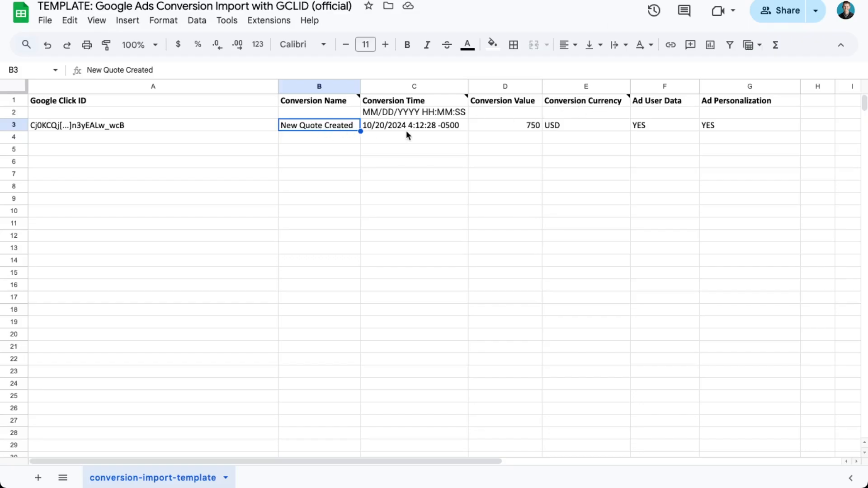
Step: Switch to the Google Sheets template and check the sample Conversion Time, Conversion Value and Conversion Currency in row 3
{"action": "left_click", "coordinate": [437, 136]}
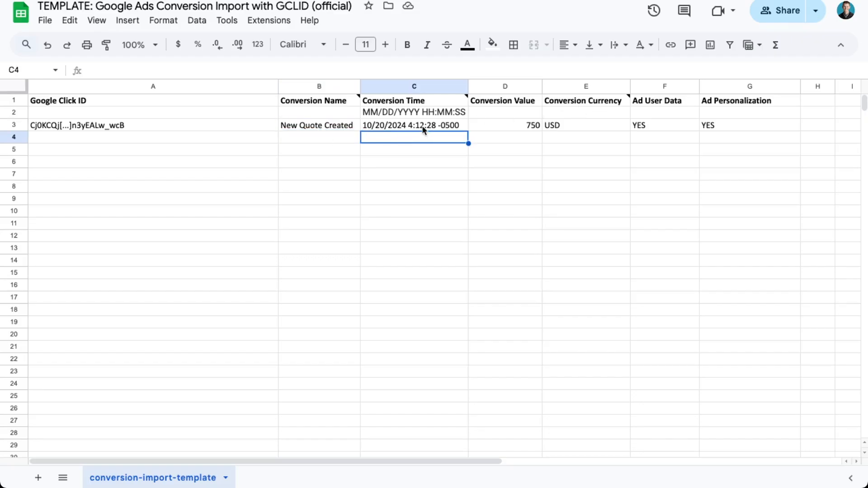
{"action": "left_click", "coordinate": [424, 128]}
{"action": "left_click", "coordinate": [525, 126]}
{"action": "left_click", "coordinate": [588, 126]}
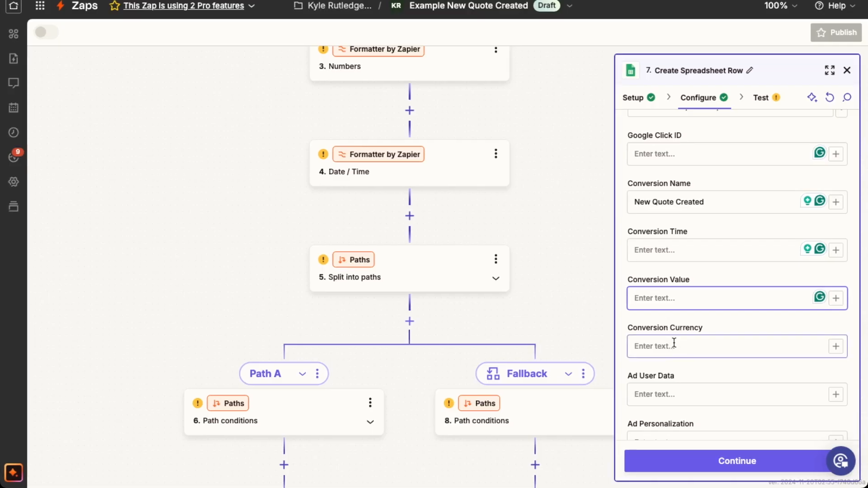
Step: In Zapier's Example New Quote Created Zap, set step 7's Conversion Currency to USD
{"action": "left_click", "coordinate": [674, 343]}
{"action": "type", "text": "U"}
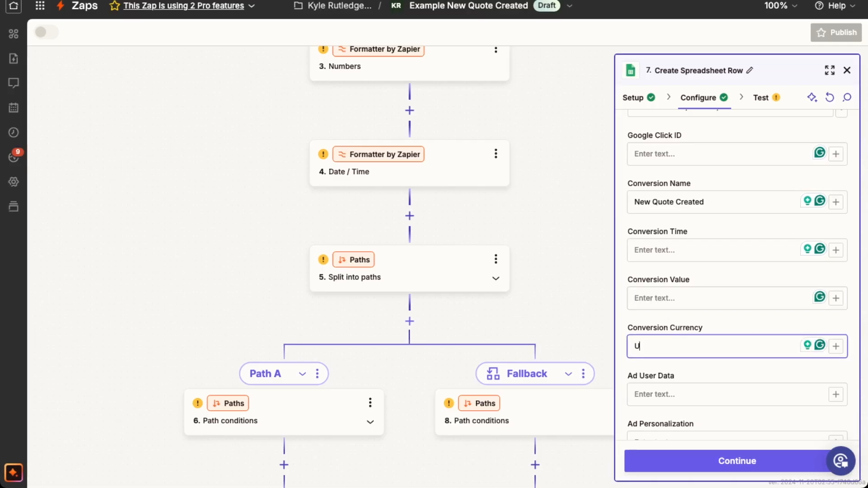
{"action": "type", "text": "SD"}
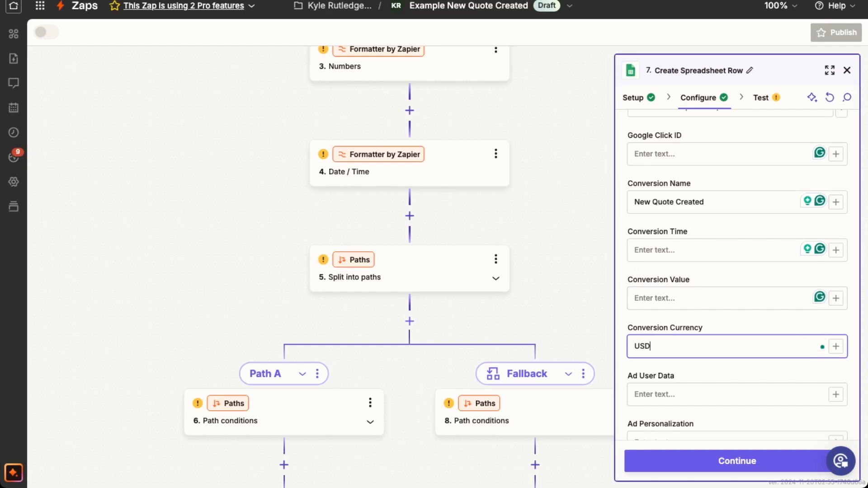
{"action": "left_click", "coordinate": [680, 397]}
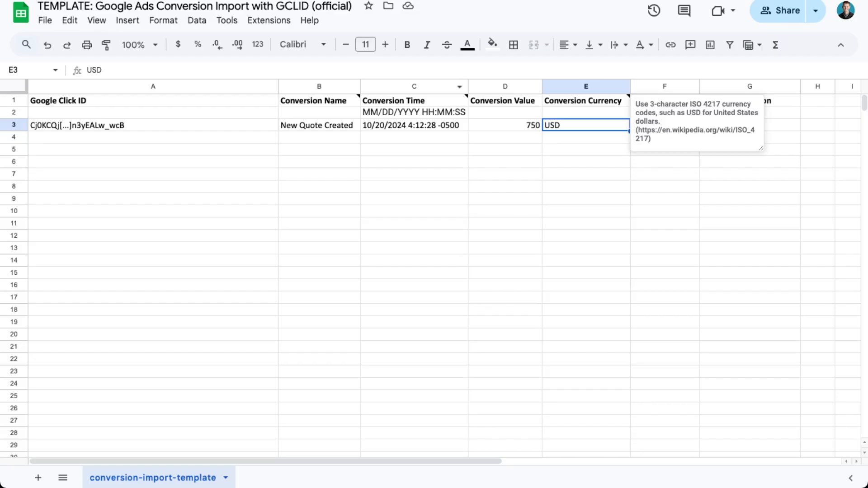
Step: In the Google Sheets template, examine the sample Ad User Data and Ad Personalization values in row 3
{"action": "left_click", "coordinate": [587, 139]}
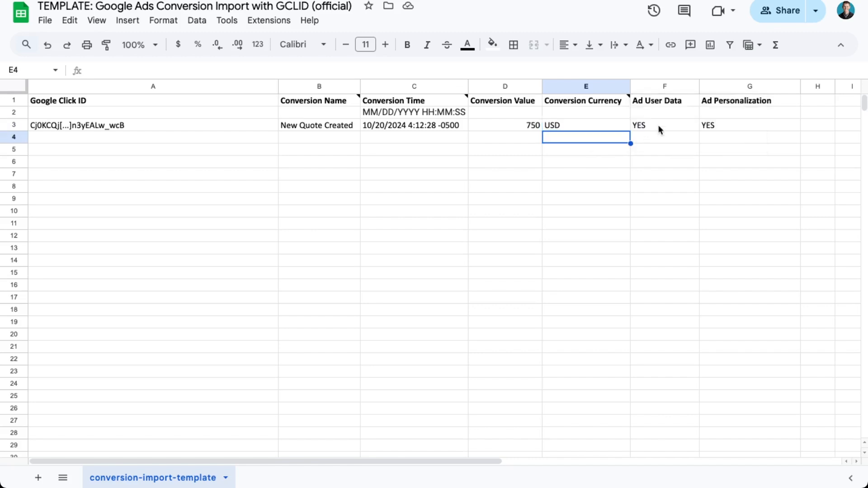
{"action": "left_click", "coordinate": [661, 130]}
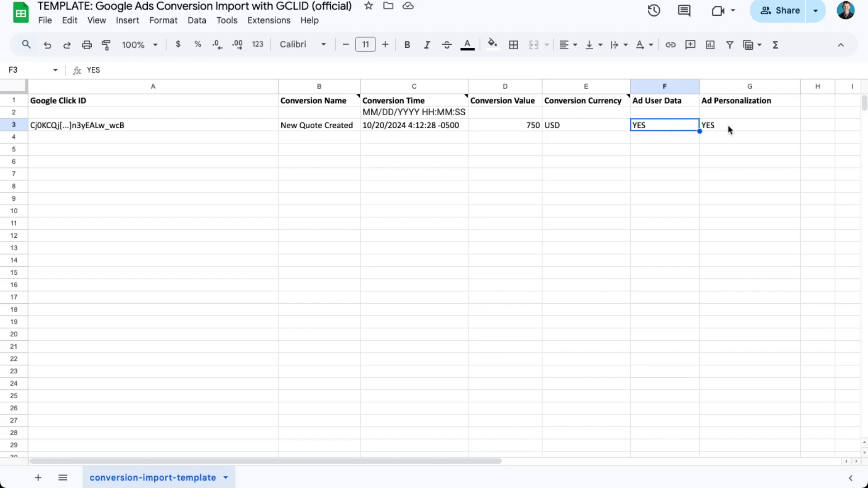
{"action": "left_click", "coordinate": [727, 126]}
{"action": "left_click", "coordinate": [660, 129]}
{"action": "left_click", "coordinate": [742, 125]}
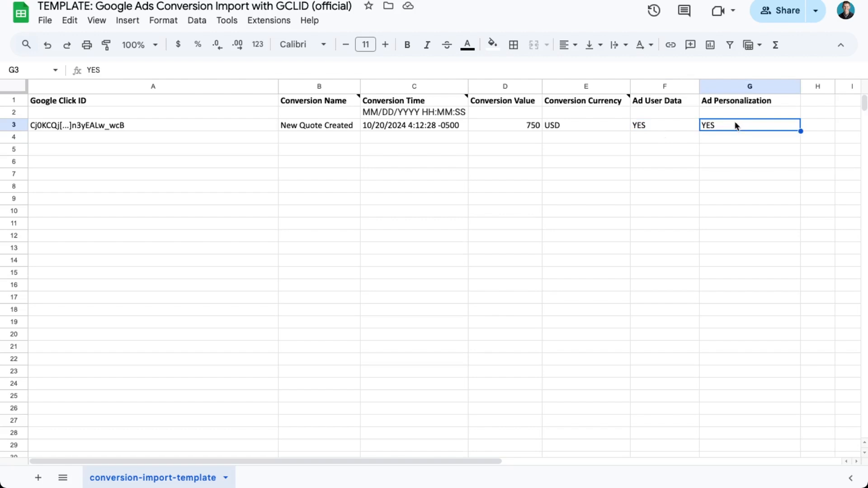
{"action": "left_click_drag", "start_coordinate": [679, 130], "coordinate": [726, 130]}
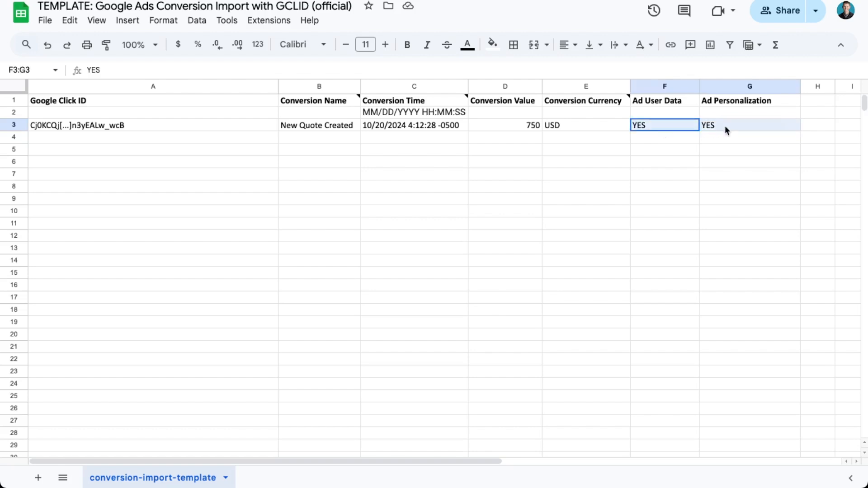
Step: Try YES for Ad User Data and NO for Ad Personalization in row 4, and undo the entries
{"action": "left_click", "coordinate": [668, 138]}
{"action": "type", "text": "YES"}
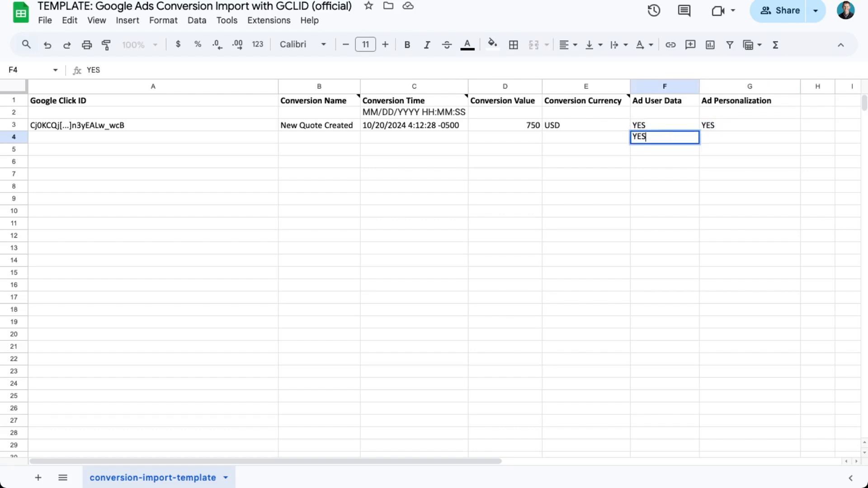
{"action": "key", "text": "Tab"}
{"action": "type", "text": "NO"}
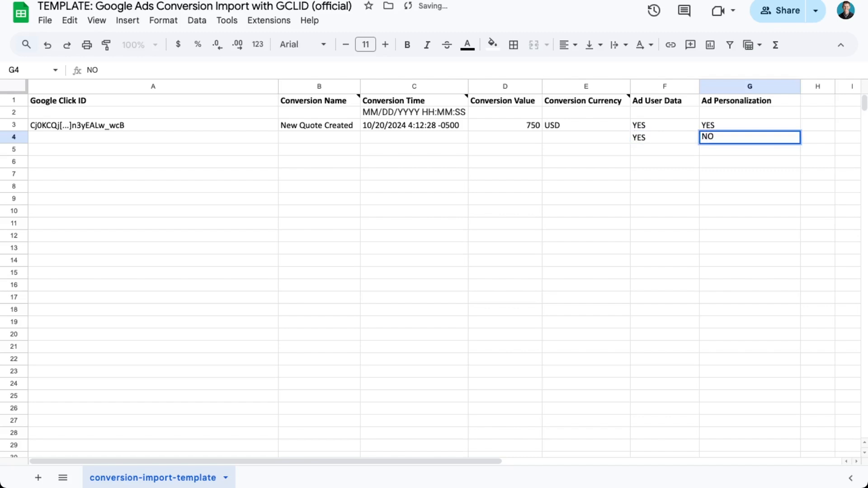
{"action": "key", "text": "BackSpace"}
{"action": "key", "text": "BackSpace"}
{"action": "key", "text": "Escape"}
{"action": "key", "text": "ctrl+z"}
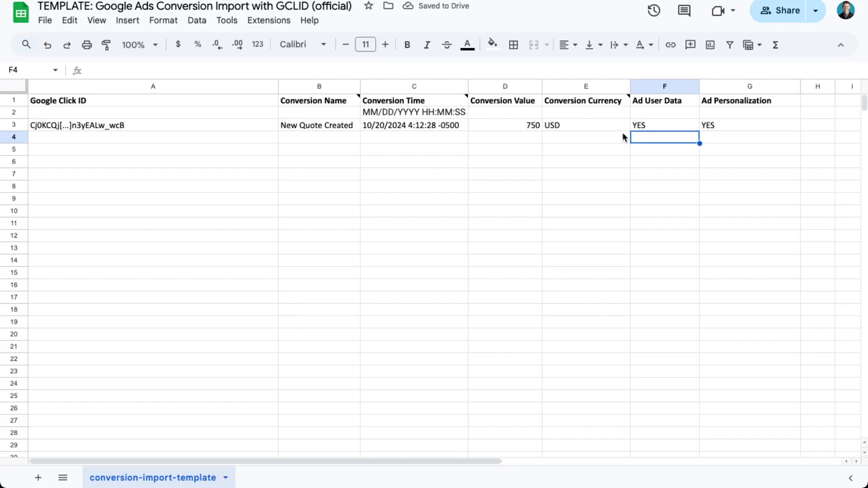
{"action": "left_click", "coordinate": [578, 145]}
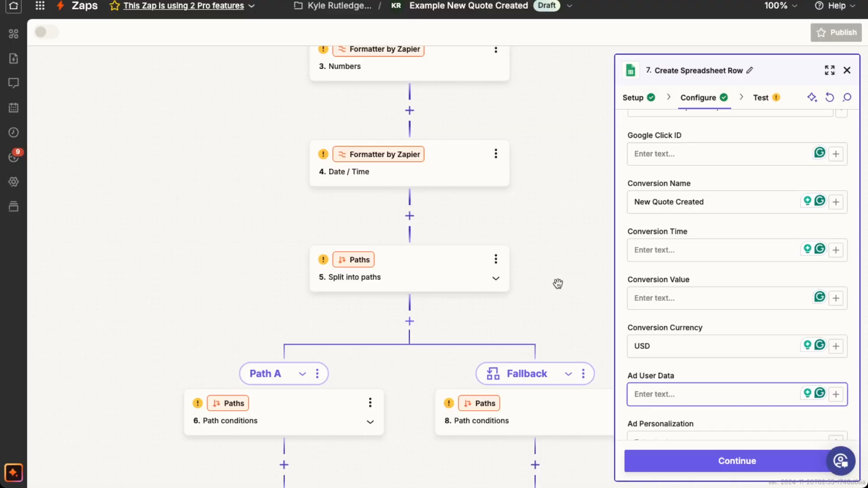
Step: In Zapier's Example New Quote Created Zap, open the Fallback path's conditions and compare the two branches
{"action": "scroll", "coordinate": [558, 285], "scroll_direction": "down", "scroll_amount": 3}
{"action": "scroll", "coordinate": [561, 288], "scroll_direction": "down", "scroll_amount": 4}
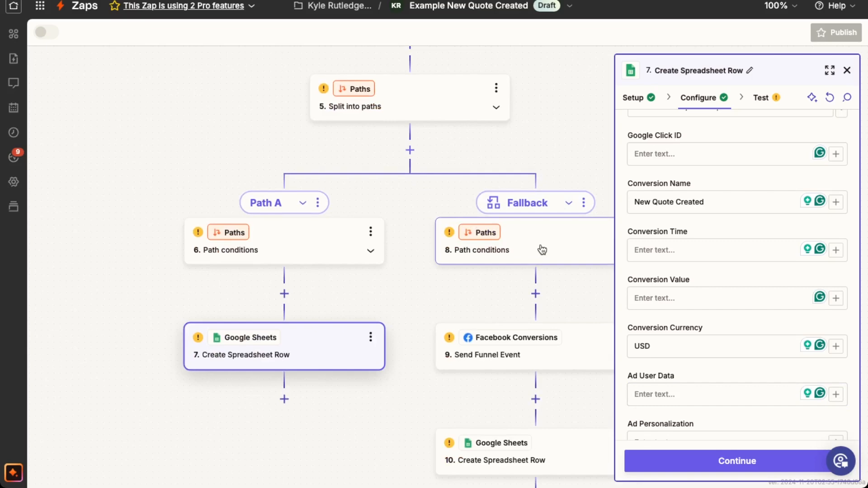
{"action": "left_click", "coordinate": [542, 250]}
{"action": "scroll", "coordinate": [555, 262], "scroll_direction": "down", "scroll_amount": 2}
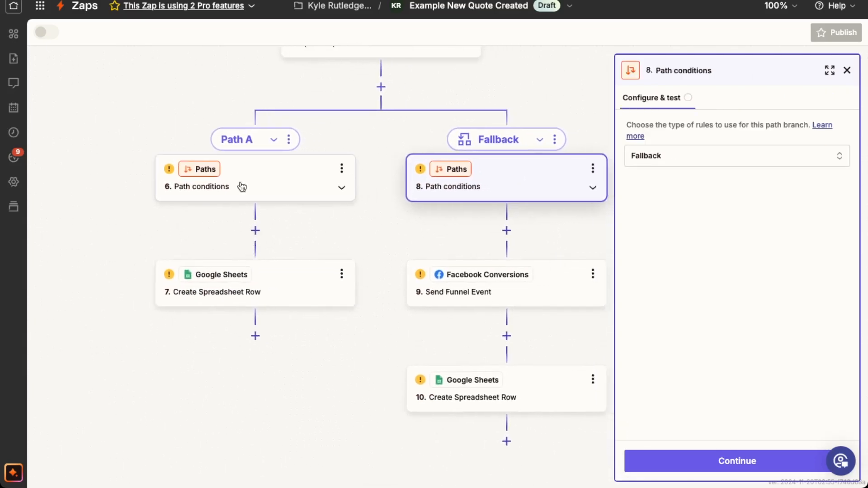
Step: Open the Fallback path's Facebook Conversions Send Funnel Event step and review its Destination and Sales info fields
{"action": "left_click", "coordinate": [544, 292]}
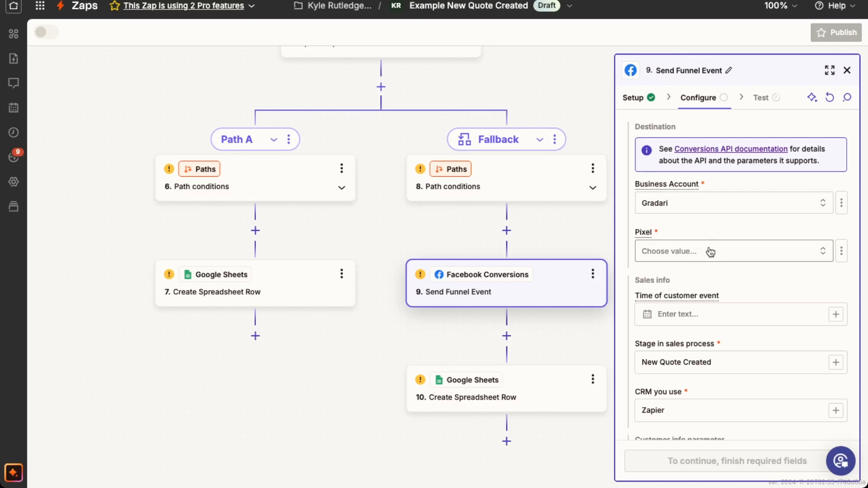
{"action": "scroll", "coordinate": [709, 245], "scroll_direction": "down", "scroll_amount": 2}
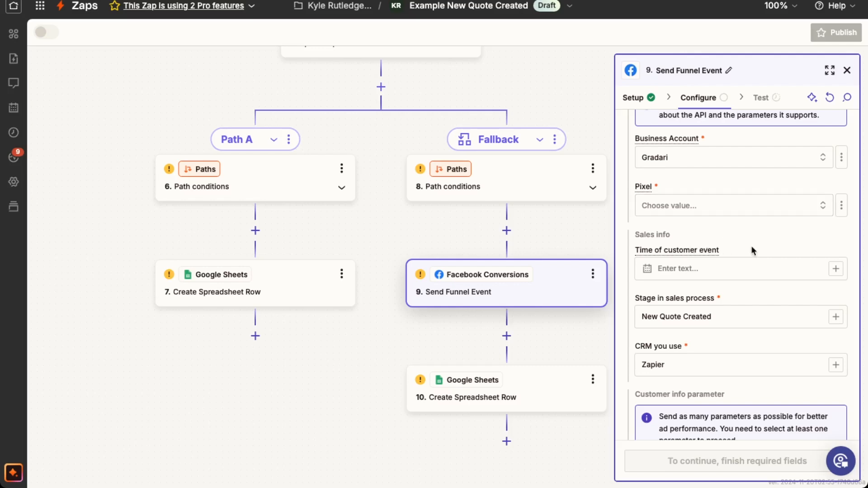
{"action": "scroll", "coordinate": [752, 250], "scroll_direction": "down", "scroll_amount": 1}
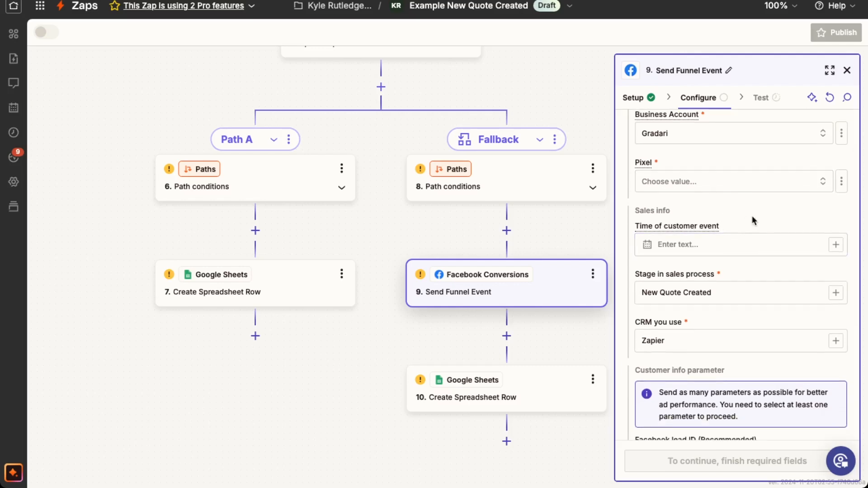
{"action": "scroll", "coordinate": [752, 216], "scroll_direction": "down", "scroll_amount": 1}
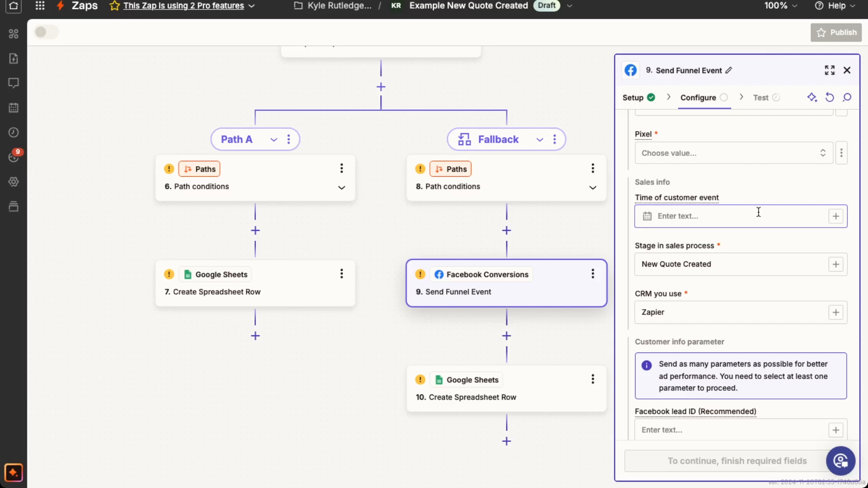
Step: Trace the Zap from the Jobber New Quote Created trigger down to the Send Funnel Event step
{"action": "scroll", "coordinate": [516, 221], "scroll_direction": "up", "scroll_amount": 5}
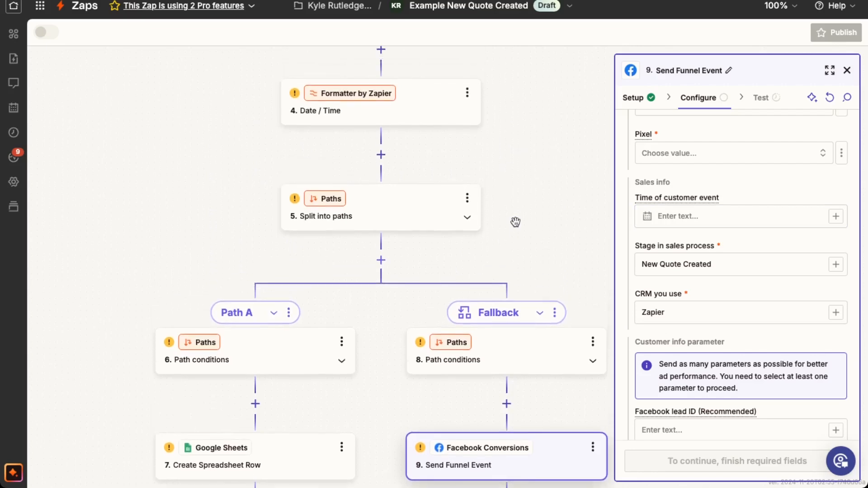
{"action": "scroll", "coordinate": [515, 221], "scroll_direction": "up", "scroll_amount": 8}
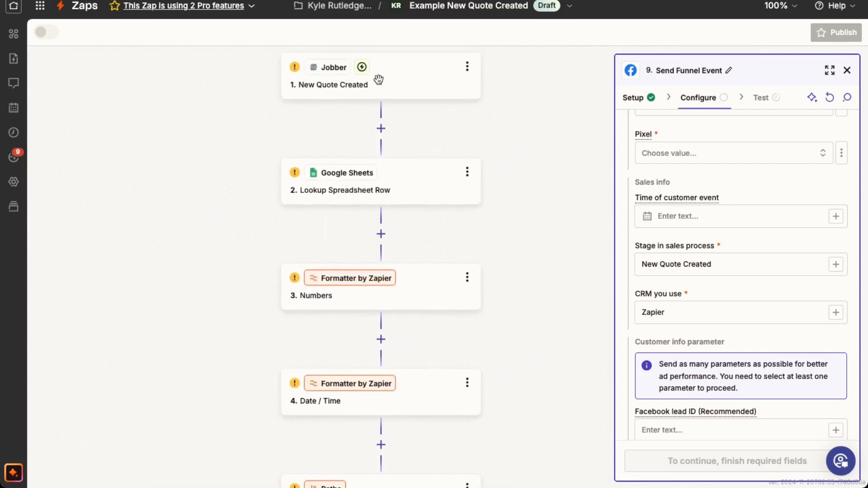
{"action": "scroll", "coordinate": [516, 227], "scroll_direction": "down", "scroll_amount": 5}
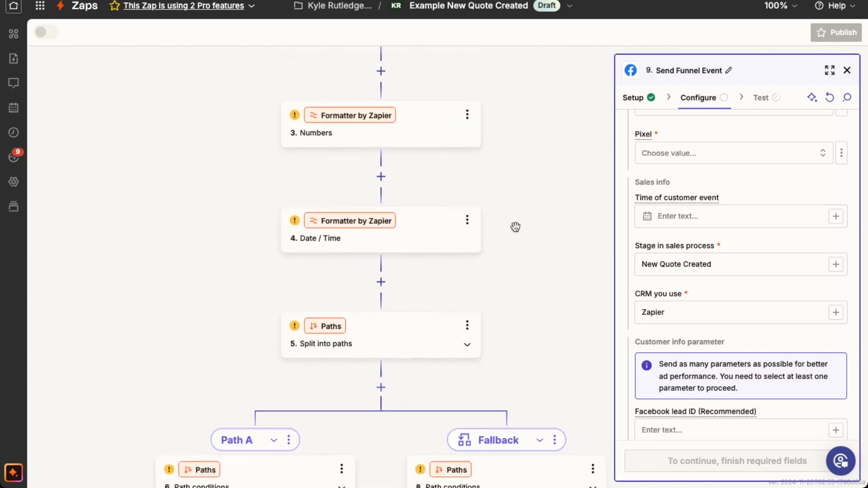
{"action": "scroll", "coordinate": [515, 227], "scroll_direction": "down", "scroll_amount": 5}
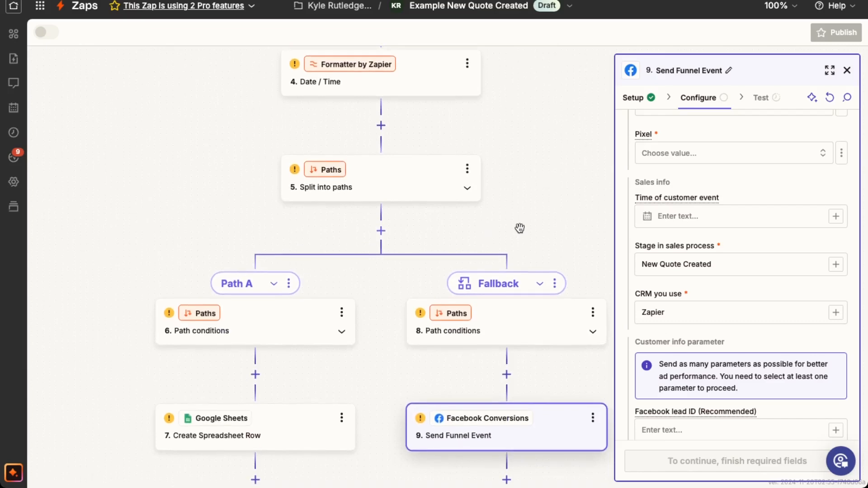
{"action": "scroll", "coordinate": [520, 228], "scroll_direction": "down", "scroll_amount": 5}
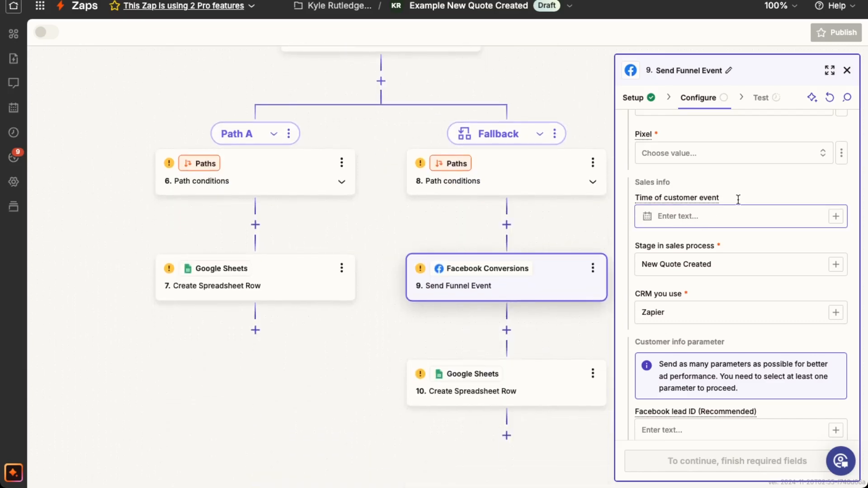
Step: Examine the Send Funnel Event step's Stage in sales process, CRM you use and customer info parameter fields, including Facebook lead ID
{"action": "left_click_drag", "start_coordinate": [745, 264], "coordinate": [638, 262]}
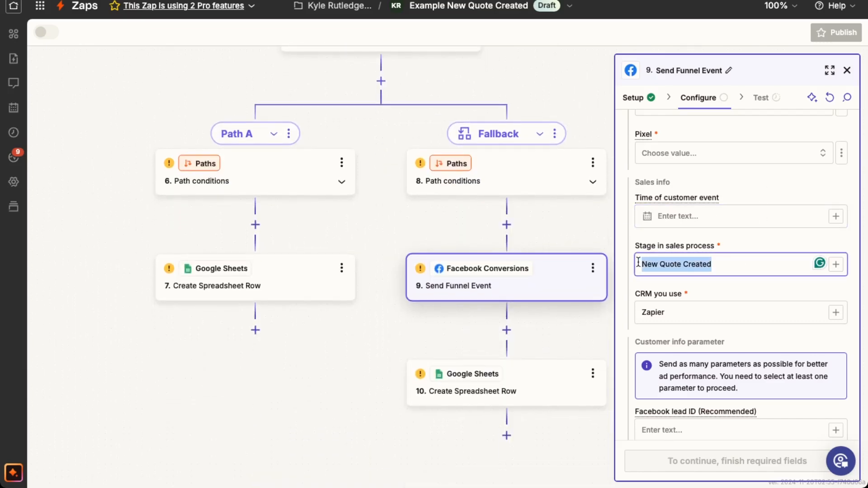
{"action": "left_click", "coordinate": [680, 265]}
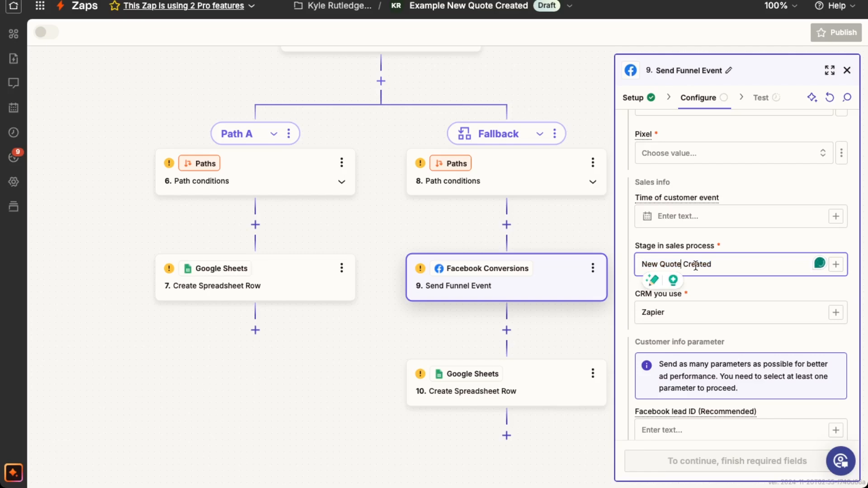
{"action": "scroll", "coordinate": [728, 268], "scroll_direction": "down", "scroll_amount": 3}
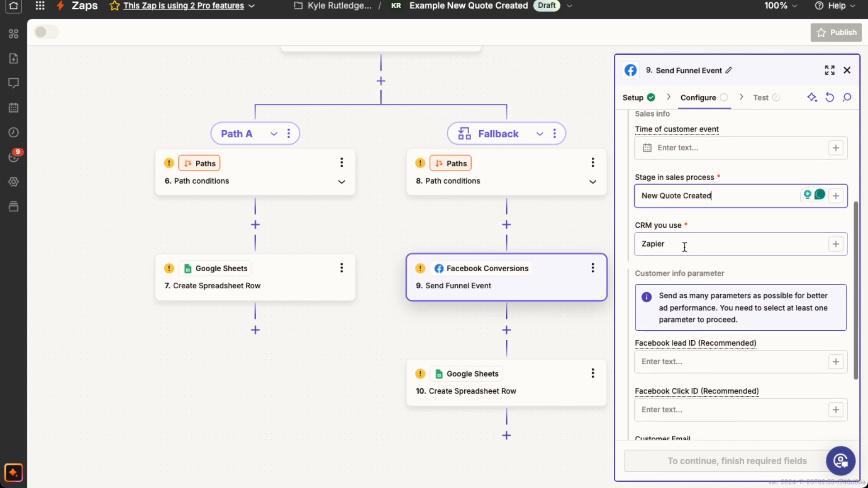
{"action": "left_click_drag", "start_coordinate": [682, 243], "coordinate": [637, 240]}
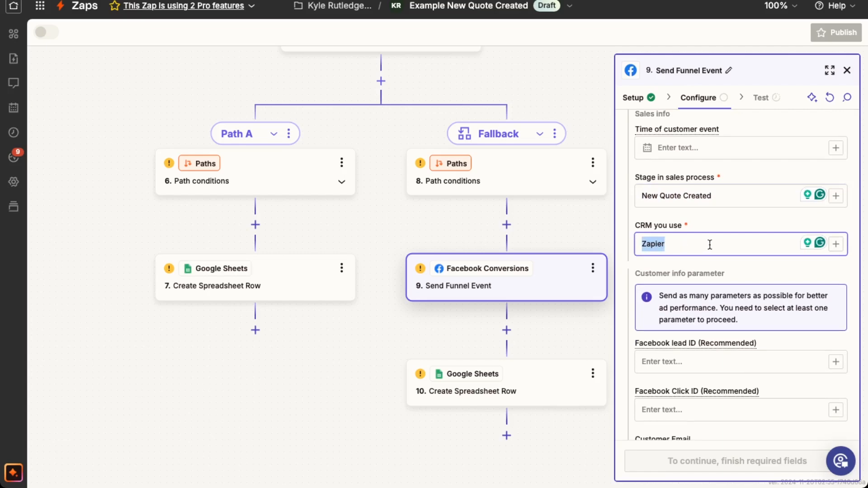
{"action": "scroll", "coordinate": [678, 239], "scroll_direction": "down", "scroll_amount": 4}
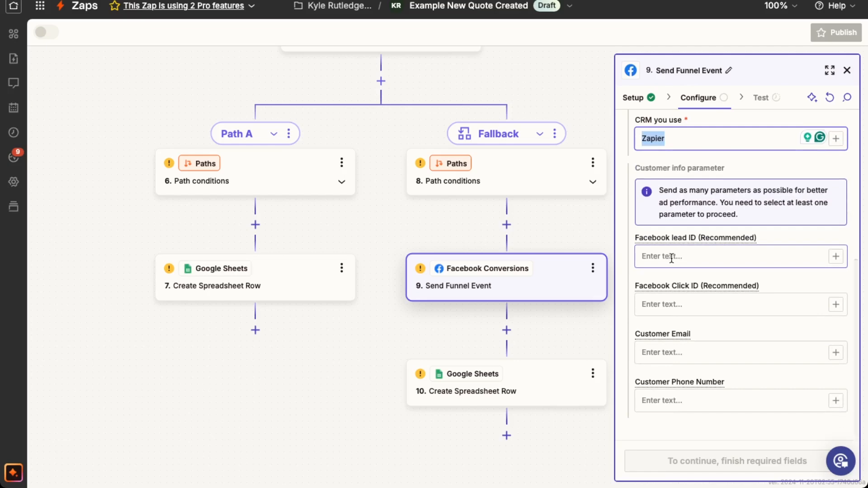
{"action": "left_click", "coordinate": [689, 259]}
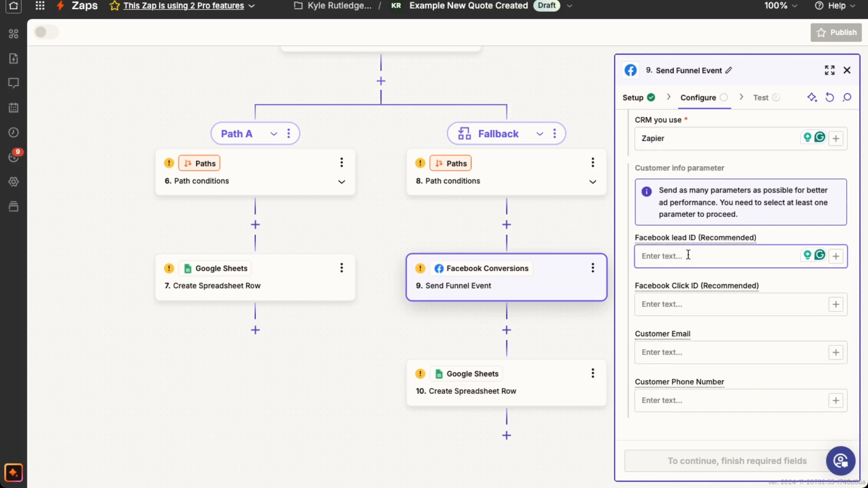
Step: Trace the Facebook Click ID field's source back to the Google Sheets Lookup Spreadsheet Row step and return to the Fallback path
{"action": "left_click", "coordinate": [682, 302]}
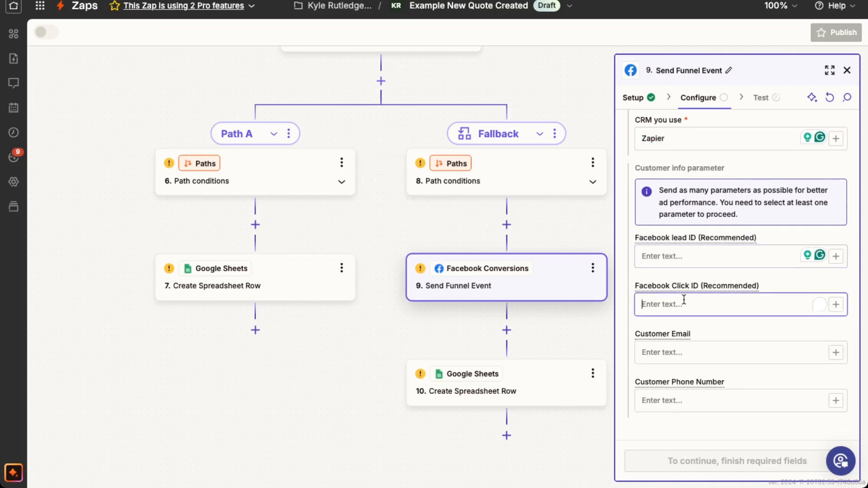
{"action": "scroll", "coordinate": [423, 204], "scroll_direction": "up", "scroll_amount": 1}
{"action": "scroll", "coordinate": [423, 204], "scroll_direction": "up", "scroll_amount": 5}
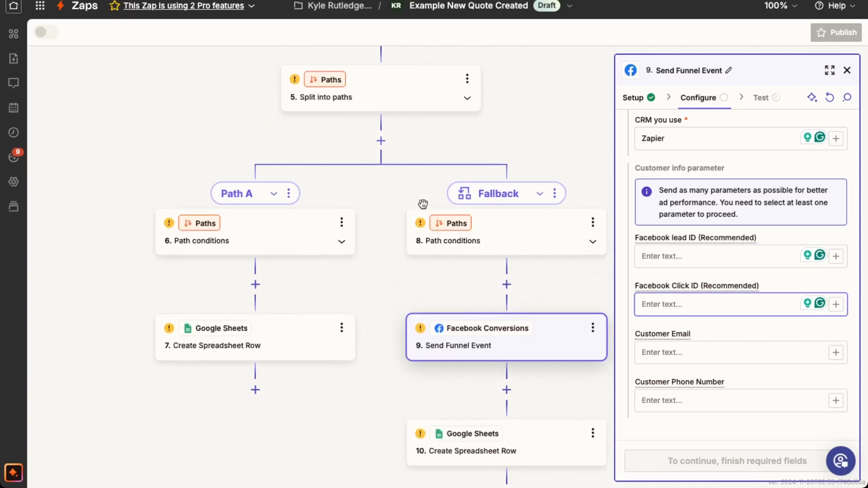
{"action": "scroll", "coordinate": [423, 204], "scroll_direction": "up", "scroll_amount": 4}
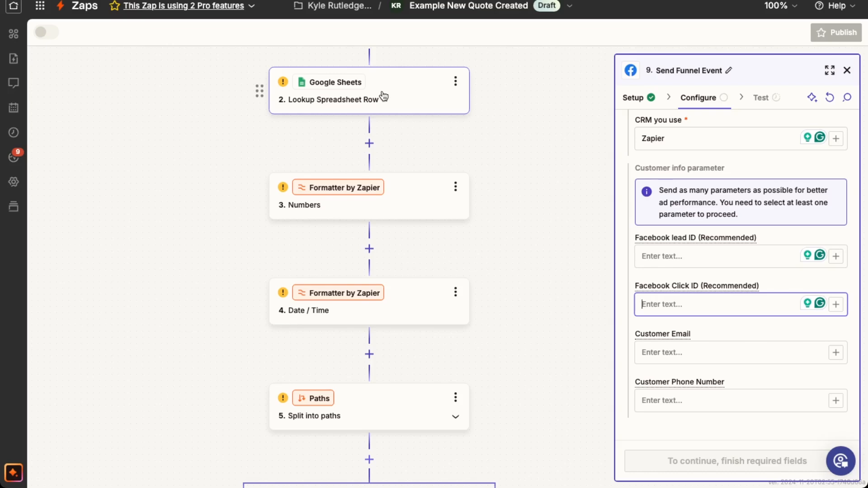
{"action": "scroll", "coordinate": [502, 149], "scroll_direction": "down", "scroll_amount": 1}
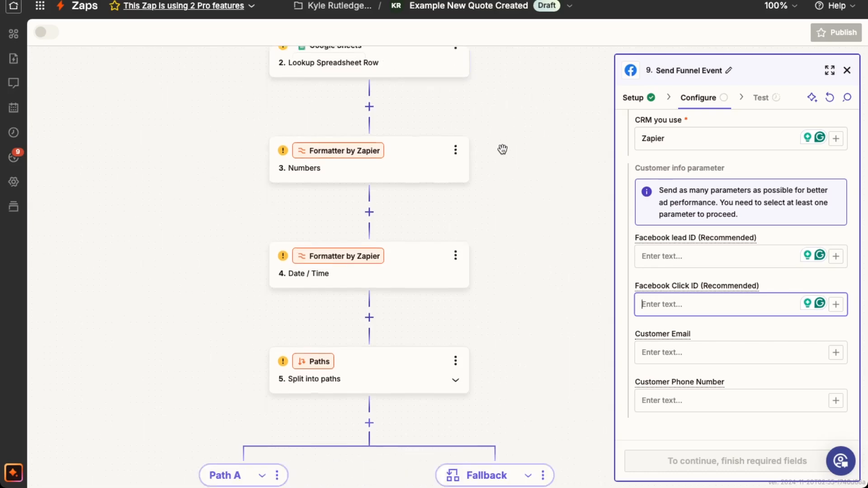
{"action": "scroll", "coordinate": [503, 150], "scroll_direction": "down", "scroll_amount": 5}
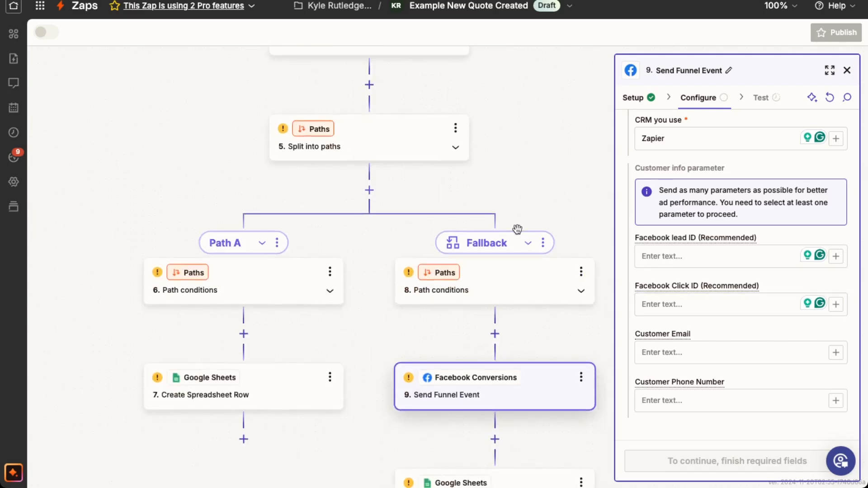
{"action": "scroll", "coordinate": [517, 230], "scroll_direction": "down", "scroll_amount": 2}
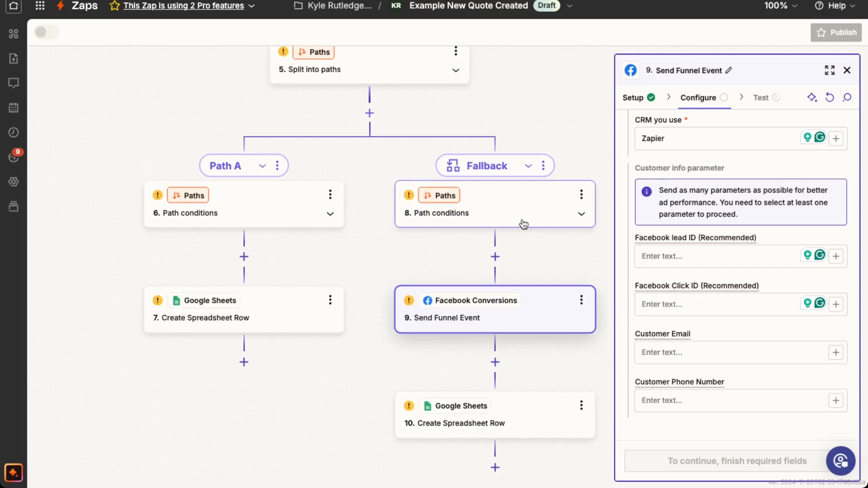
Step: Review the Send Funnel Event step's Facebook lead ID, Facebook Click ID, Customer Email and Customer Phone Number fields
{"action": "left_click", "coordinate": [683, 305]}
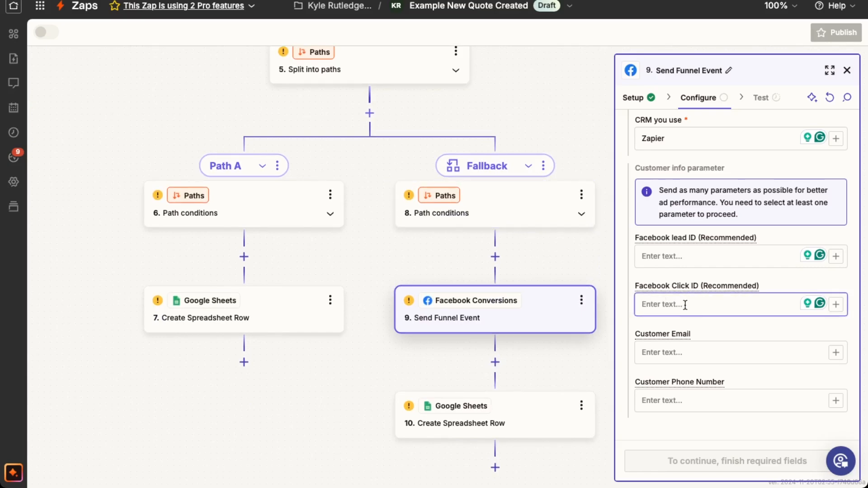
{"action": "left_click", "coordinate": [686, 353]}
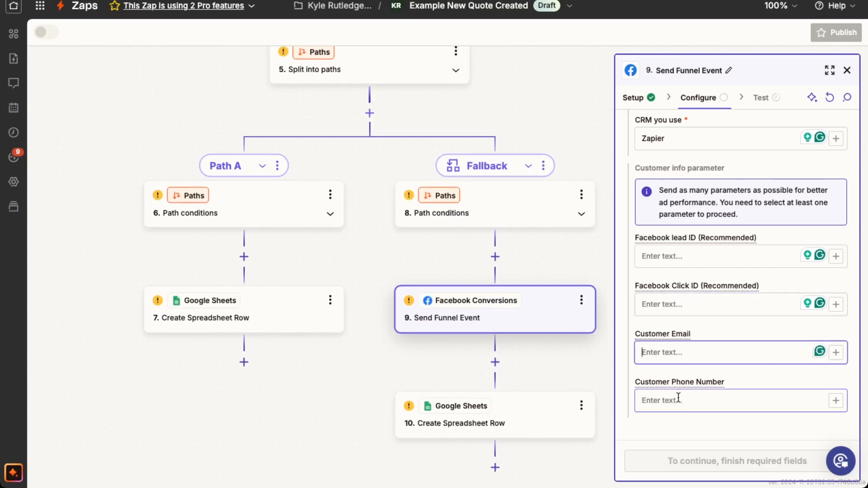
{"action": "left_click", "coordinate": [678, 401]}
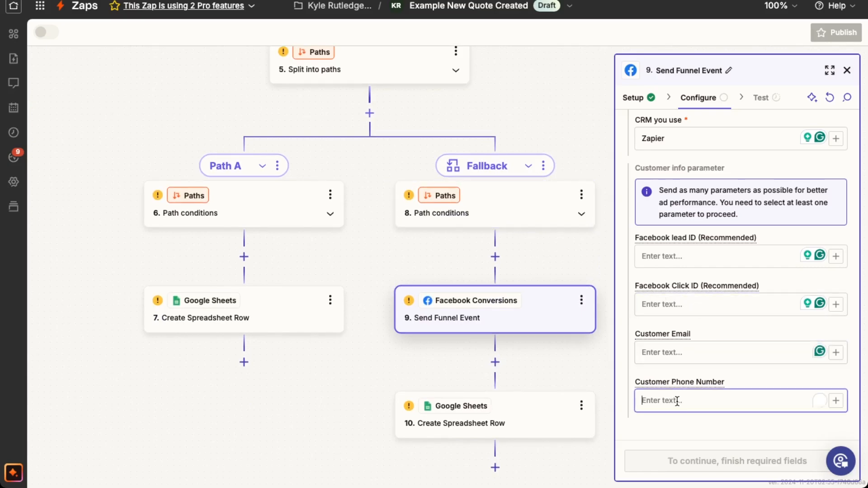
{"action": "left_click", "coordinate": [682, 255]}
{"action": "left_click", "coordinate": [679, 306]}
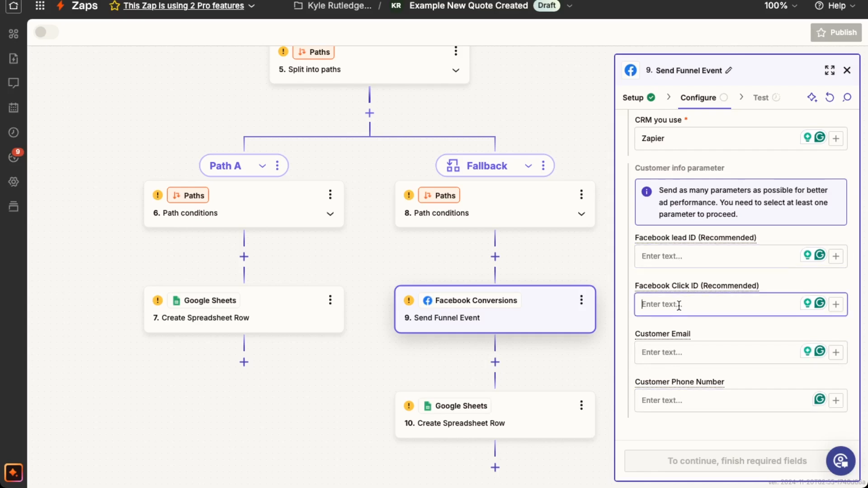
{"action": "scroll", "coordinate": [679, 304], "scroll_direction": "up", "scroll_amount": 1}
{"action": "scroll", "coordinate": [683, 304], "scroll_direction": "down", "scroll_amount": 1}
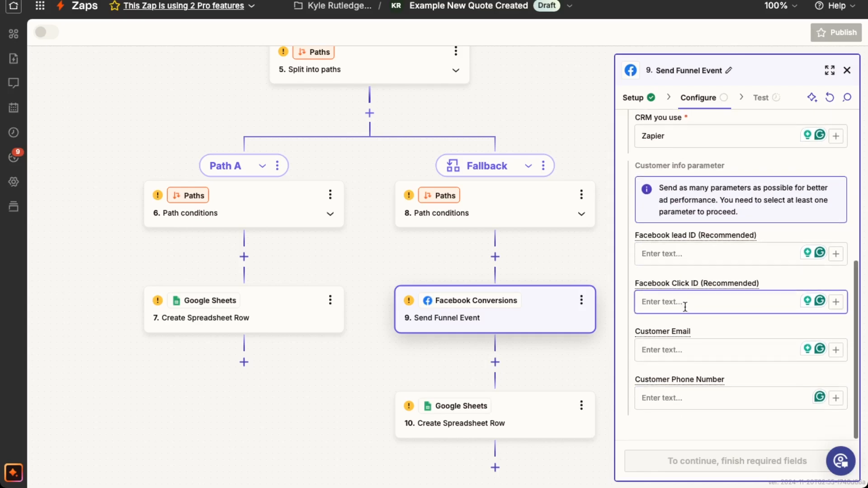
{"action": "left_click", "coordinate": [672, 350]}
{"action": "left_click", "coordinate": [670, 397]}
{"action": "left_click", "coordinate": [674, 350]}
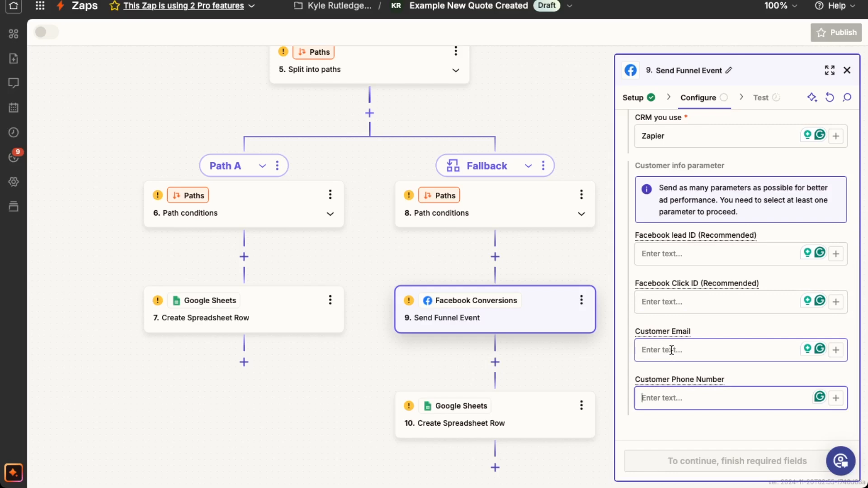
{"action": "scroll", "coordinate": [672, 349], "scroll_direction": "up", "scroll_amount": 3}
{"action": "scroll", "coordinate": [672, 349], "scroll_direction": "up", "scroll_amount": 2}
{"action": "scroll", "coordinate": [672, 349], "scroll_direction": "down", "scroll_amount": 4}
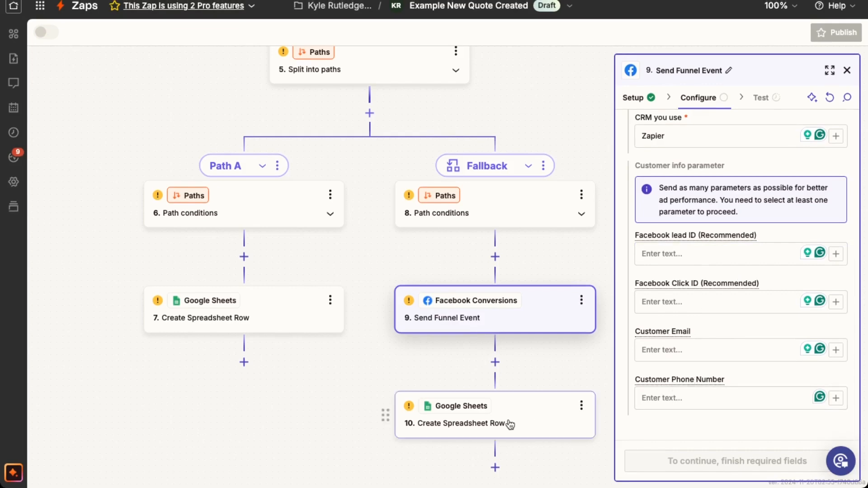
Step: Switch to the Example Facebook Tracking Sheet in Google Sheets and review the event names and the Quote Approved row's customer data
{"action": "left_click", "coordinate": [515, 394]}
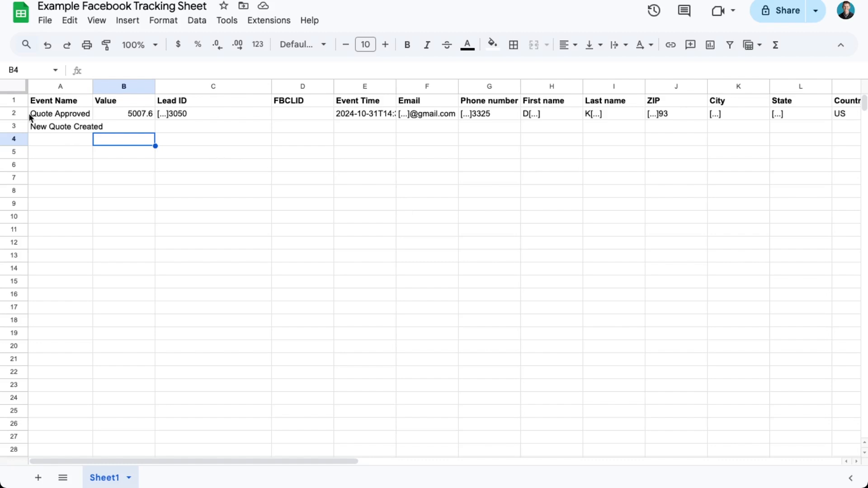
{"action": "left_click_drag", "start_coordinate": [64, 116], "coordinate": [63, 169]}
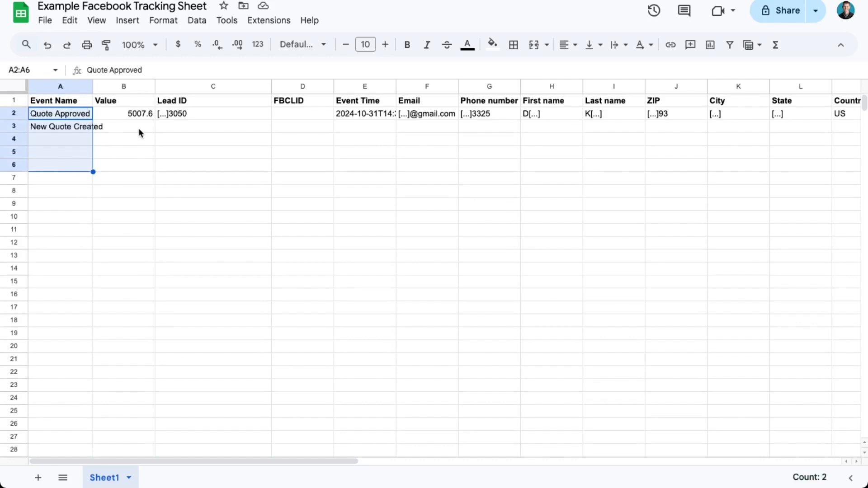
{"action": "left_click", "coordinate": [60, 113]}
{"action": "left_click", "coordinate": [402, 114]}
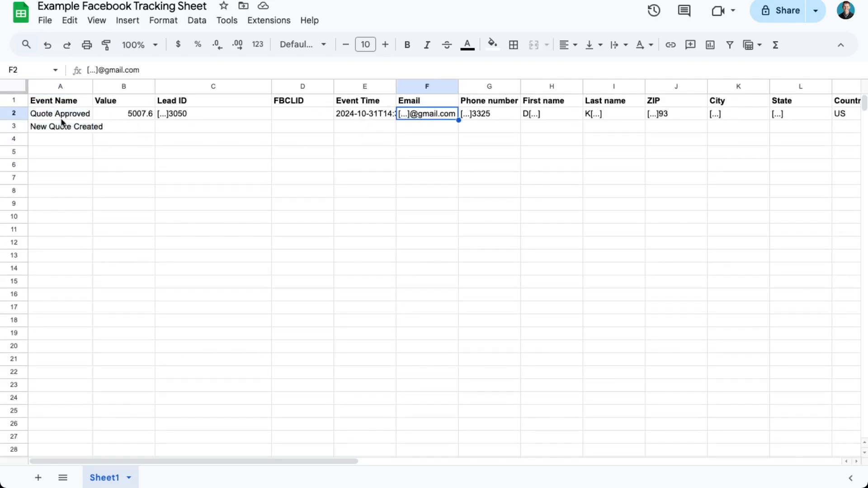
{"action": "left_click_drag", "start_coordinate": [62, 116], "coordinate": [650, 116]}
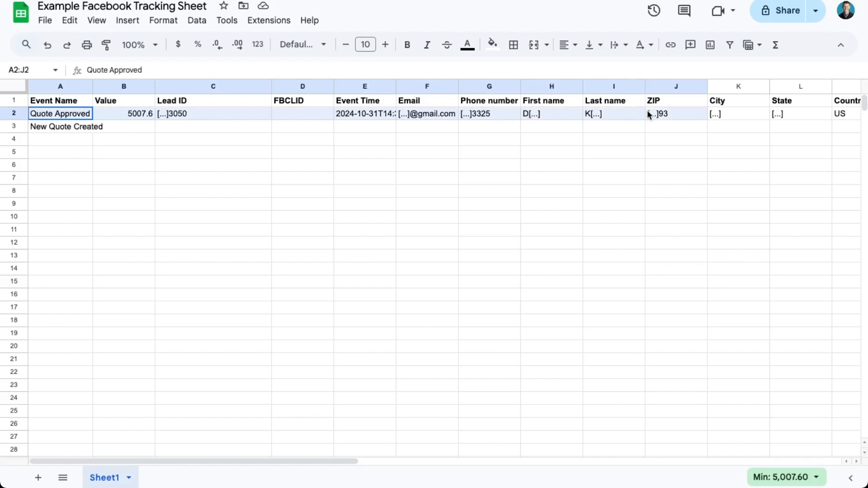
{"action": "left_click_drag", "start_coordinate": [705, 113], "coordinate": [840, 115]}
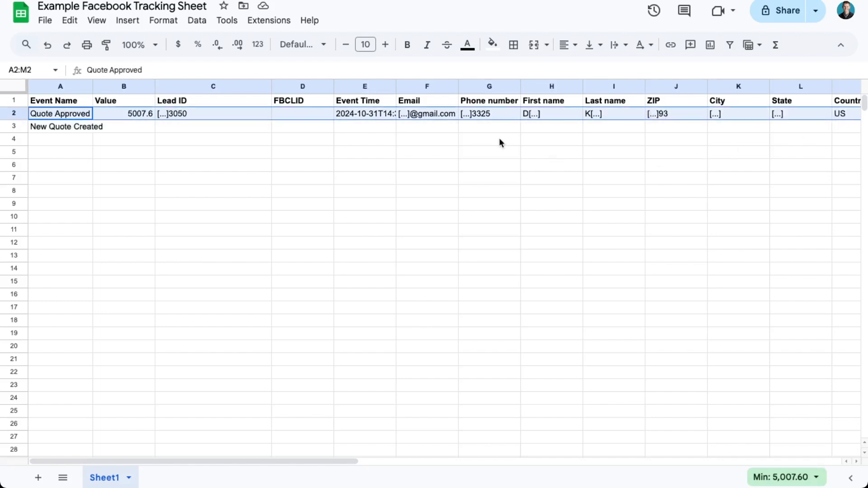
Step: Compare the Event Time column for the Quote Approved and New Quote Created rows
{"action": "left_click", "coordinate": [395, 116]}
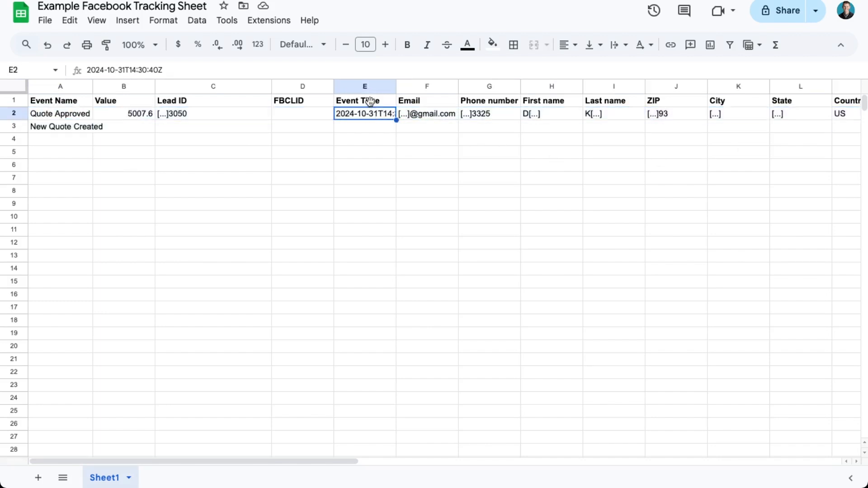
{"action": "left_click", "coordinate": [369, 105]}
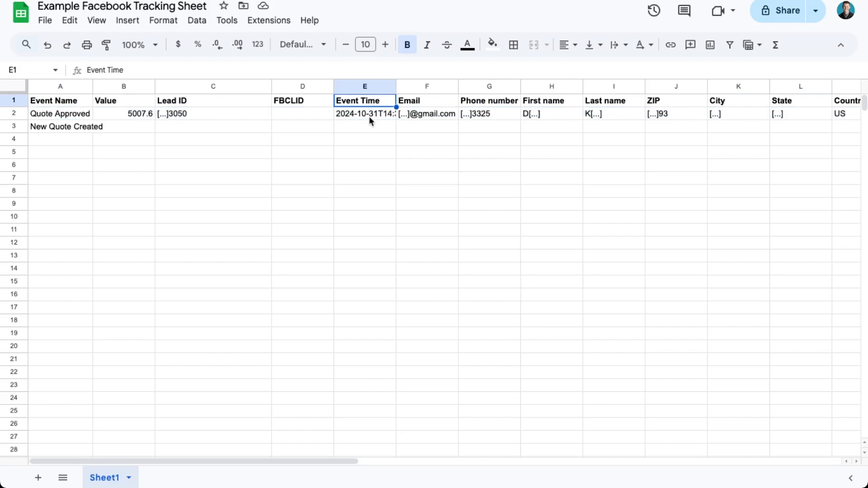
{"action": "left_click", "coordinate": [50, 119]}
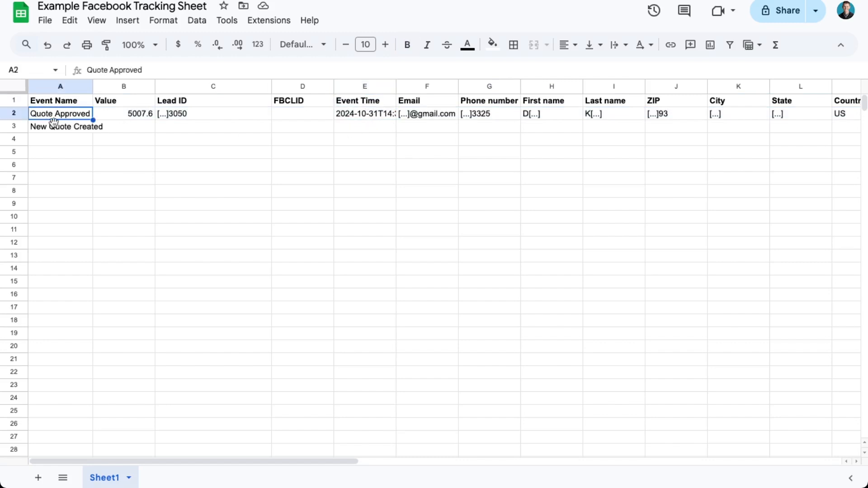
{"action": "left_click", "coordinate": [55, 128]}
{"action": "left_click", "coordinate": [378, 126]}
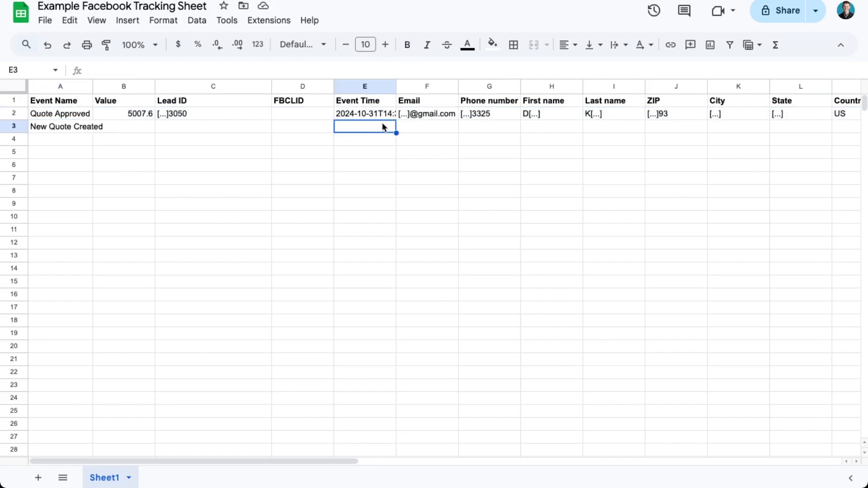
Step: Check the Quote Approved row's Date Created cell against the row's other columns
{"action": "scroll", "coordinate": [382, 127], "scroll_direction": "right", "scroll_amount": 10}
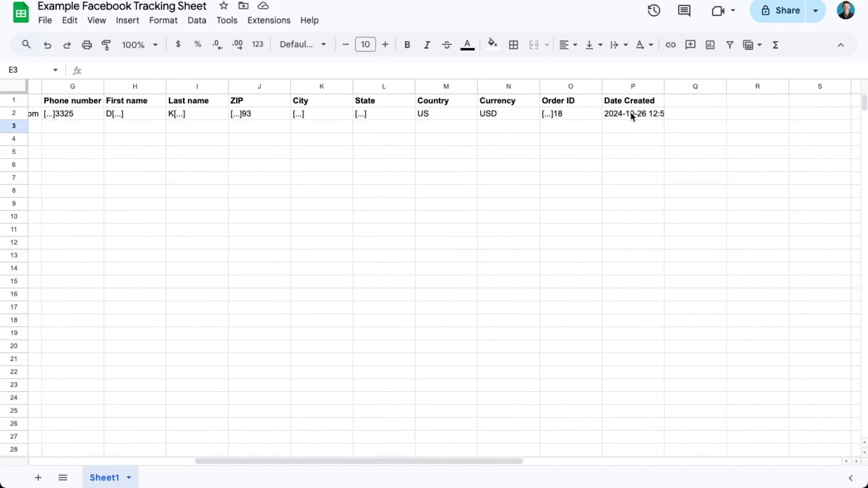
{"action": "left_click", "coordinate": [638, 117]}
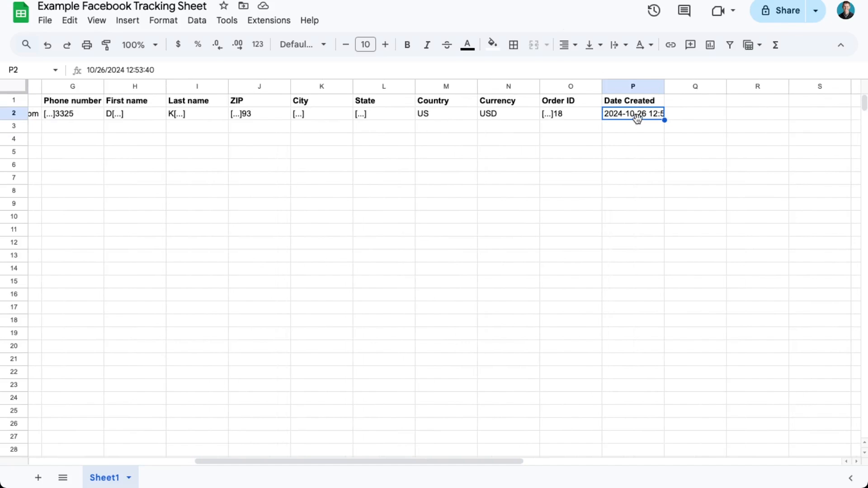
{"action": "scroll", "coordinate": [637, 117], "scroll_direction": "left", "scroll_amount": 10}
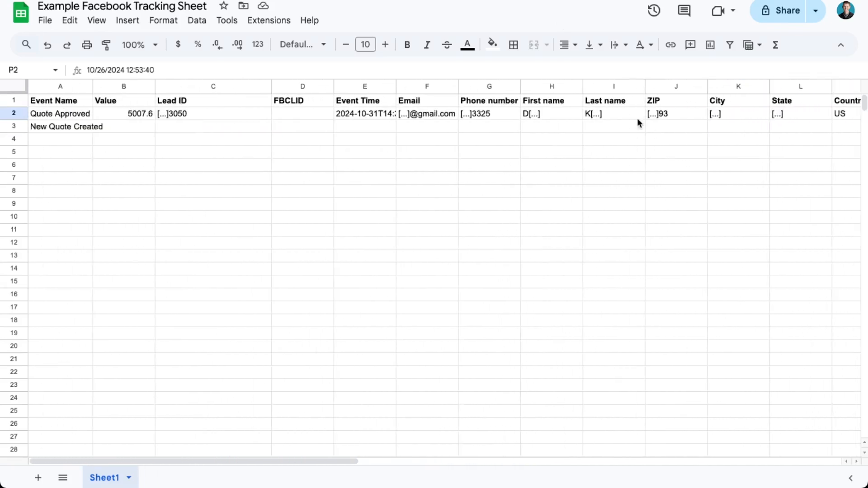
{"action": "scroll", "coordinate": [656, 124], "scroll_direction": "right", "scroll_amount": 10}
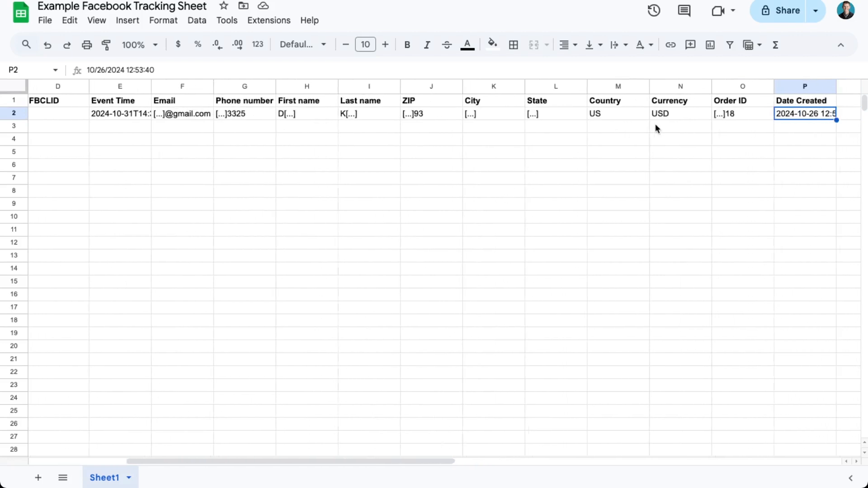
{"action": "scroll", "coordinate": [715, 122], "scroll_direction": "right", "scroll_amount": 1}
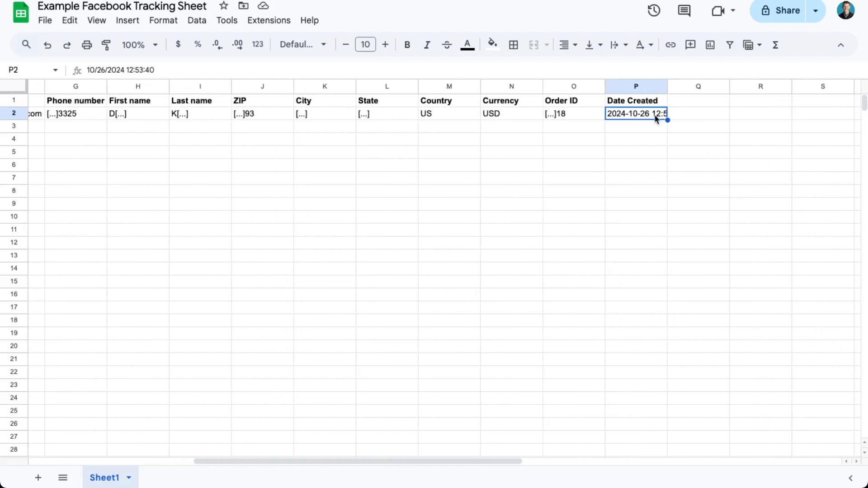
{"action": "scroll", "coordinate": [637, 114], "scroll_direction": "left", "scroll_amount": 10}
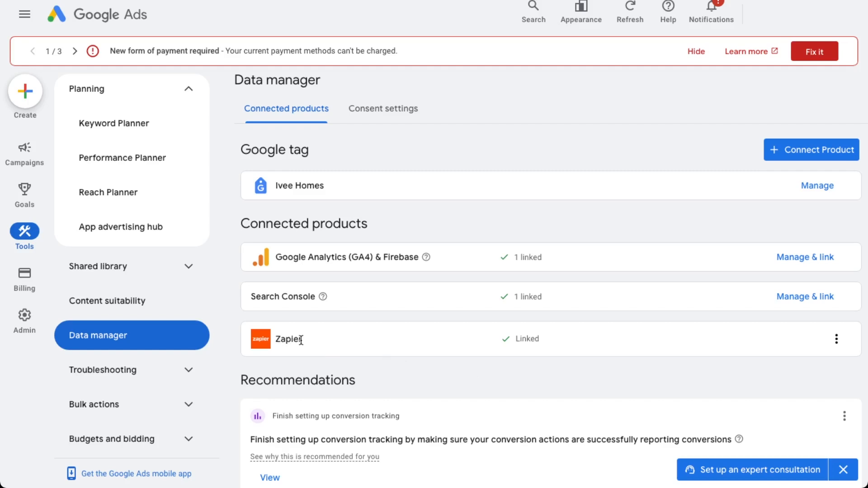
Step: Switch to the Google Ads Data manager, check the linked Zapier product, and open the Consent settings
{"action": "left_click_drag", "start_coordinate": [293, 342], "coordinate": [302, 342]}
{"action": "left_click", "coordinate": [382, 373]}
{"action": "left_click", "coordinate": [382, 111]}
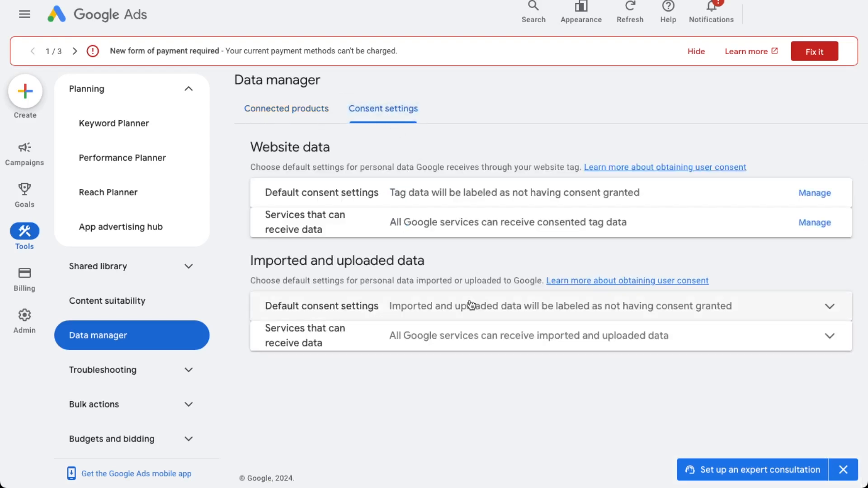
Step: Try setting the default consent for imported and uploaded data to "Yes. Automatically mark this data as consented", and discard the change
{"action": "left_click", "coordinate": [422, 310]}
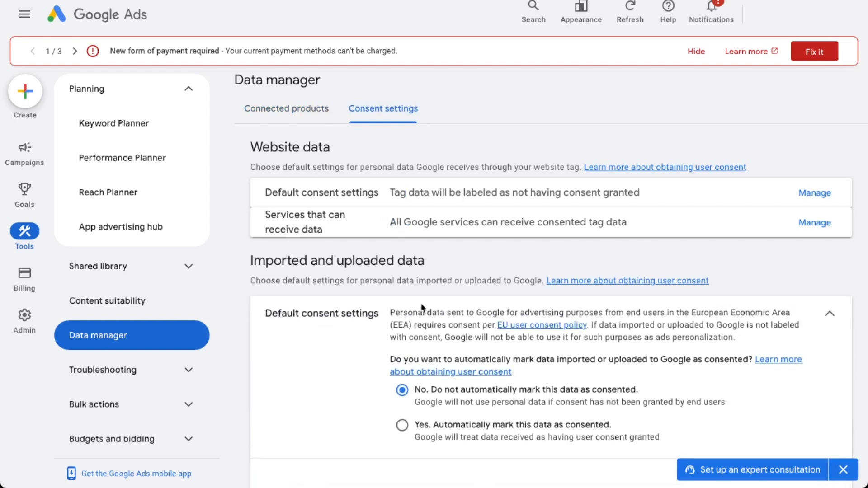
{"action": "scroll", "coordinate": [425, 340], "scroll_direction": "down", "scroll_amount": 1}
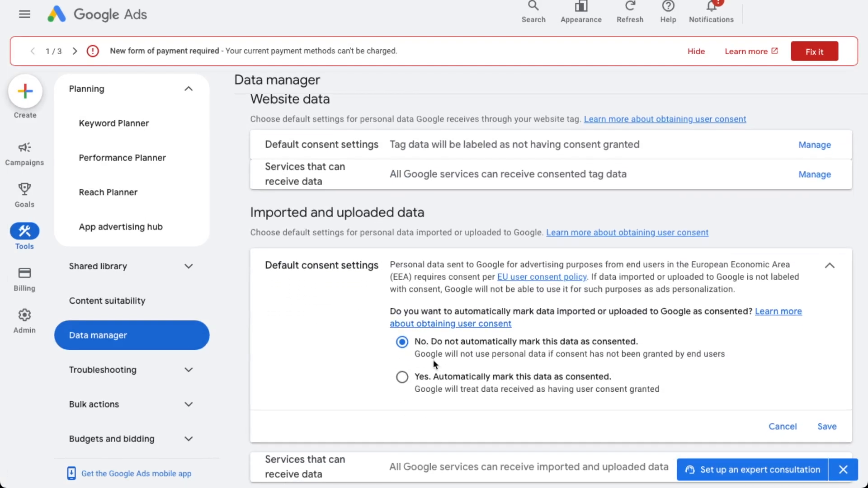
{"action": "left_click", "coordinate": [404, 380]}
{"action": "left_click_drag", "start_coordinate": [693, 265], "coordinate": [788, 264]}
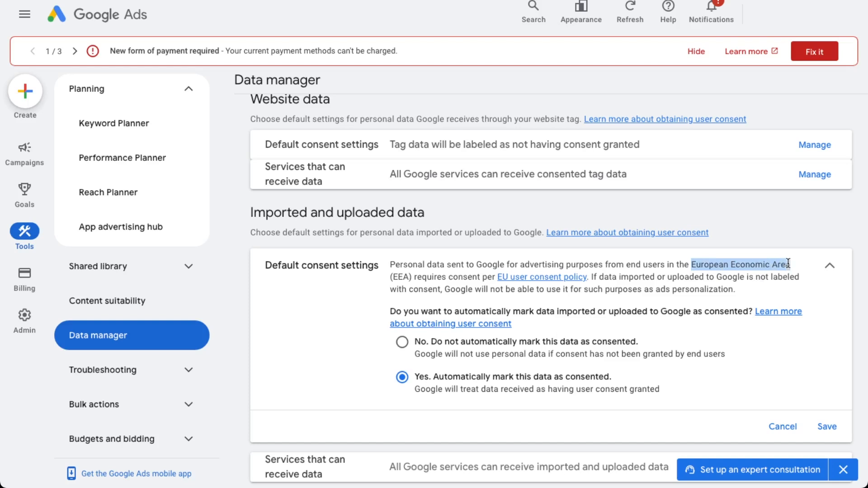
{"action": "left_click", "coordinate": [633, 277]}
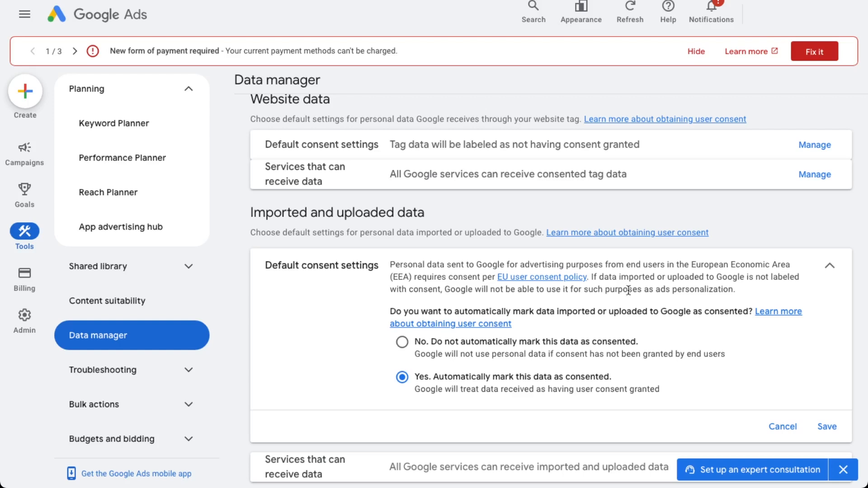
{"action": "left_click", "coordinate": [792, 429]}
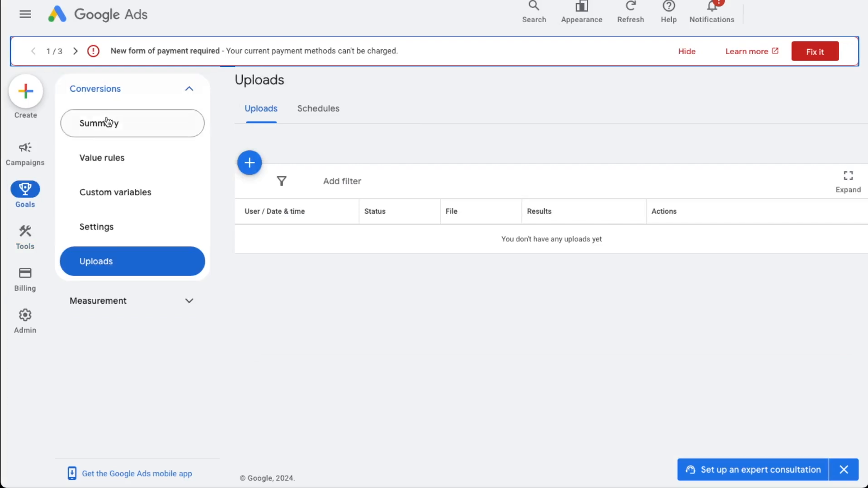
Step: Open the Conversions Summary in the Google Ads goals
{"action": "left_click", "coordinate": [106, 122]}
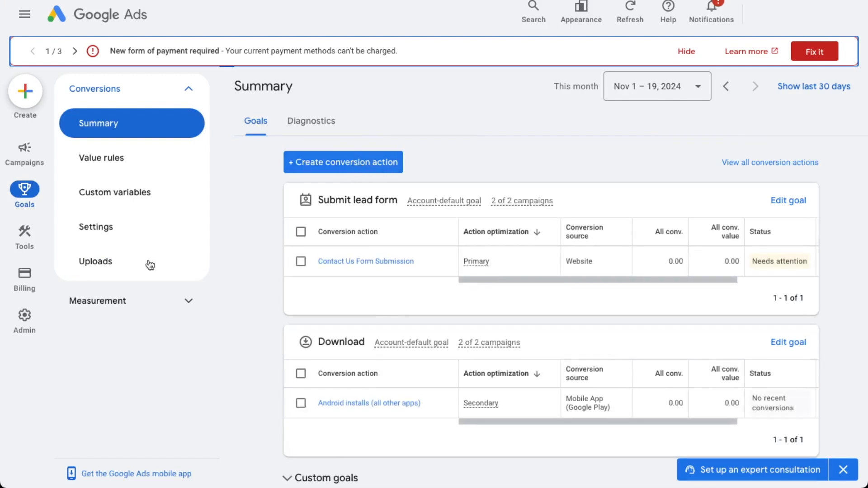
Step: Start a new Import conversion action from CRMs, files, or other data sources that tracks conversions from clicks
{"action": "left_click", "coordinate": [351, 166]}
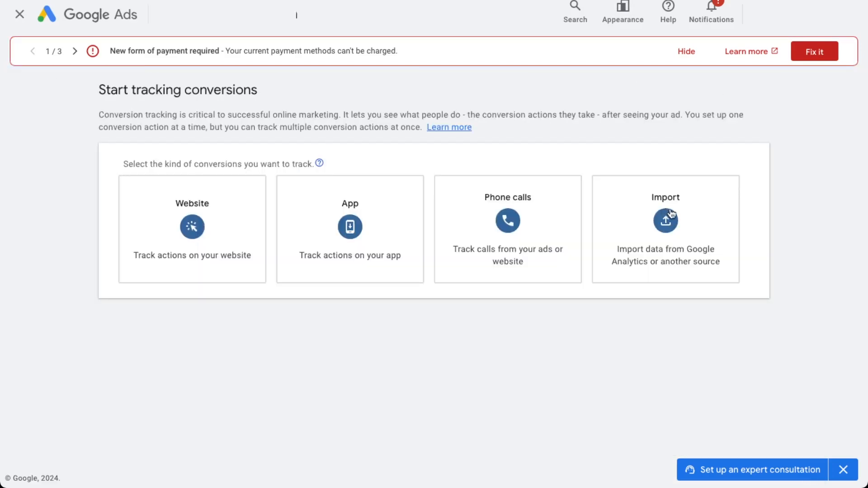
{"action": "left_click", "coordinate": [671, 219]}
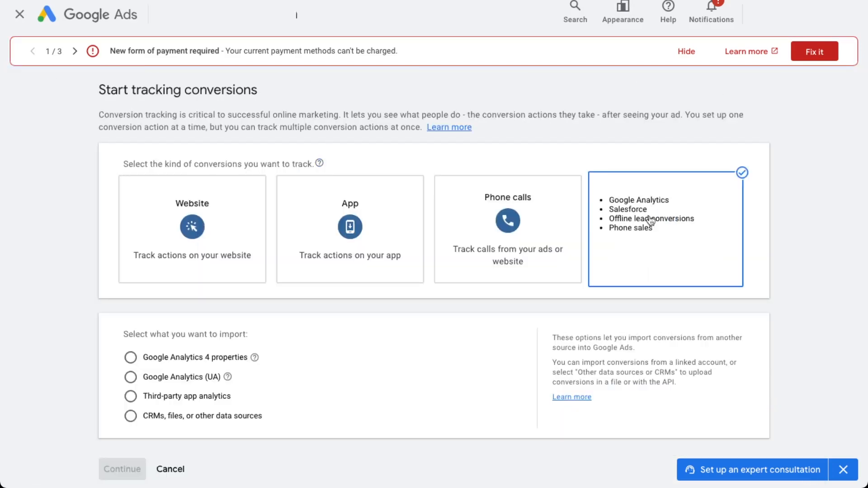
{"action": "left_click", "coordinate": [131, 419]}
{"action": "scroll", "coordinate": [171, 407], "scroll_direction": "down", "scroll_amount": 2}
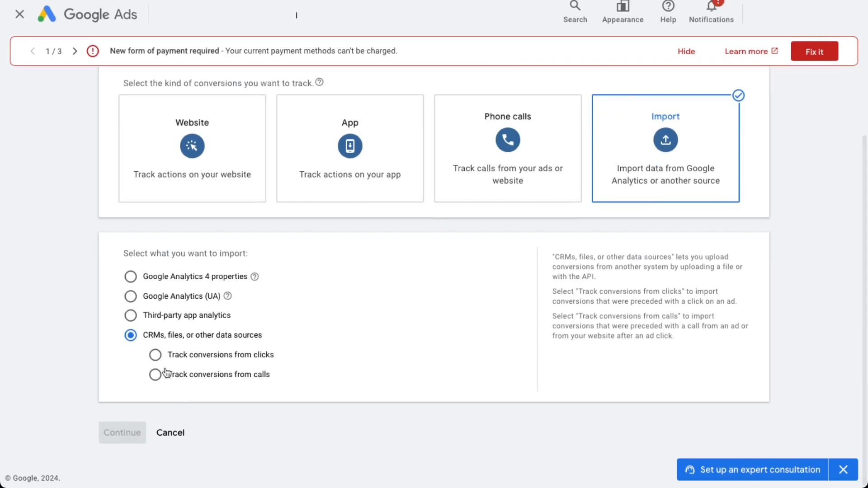
{"action": "left_click", "coordinate": [155, 356]}
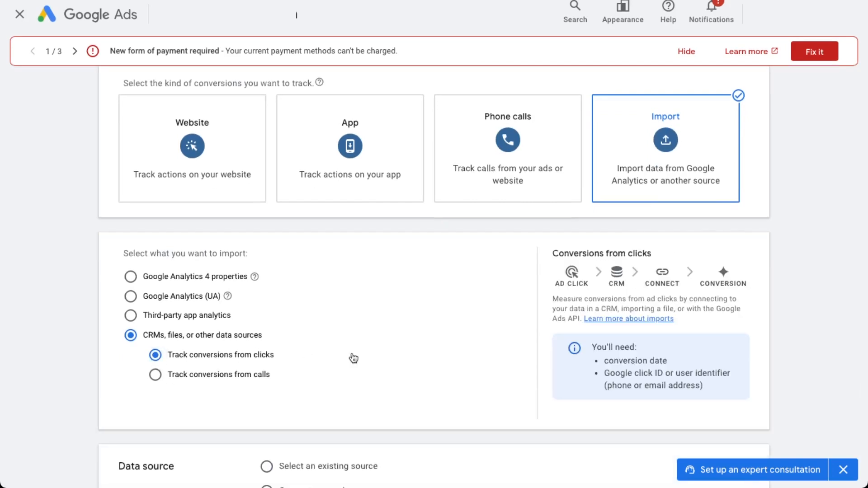
Step: Select the existing Zapier integration as the data source, accept the customer data compliance statement, and continue
{"action": "scroll", "coordinate": [356, 351], "scroll_direction": "down", "scroll_amount": 3}
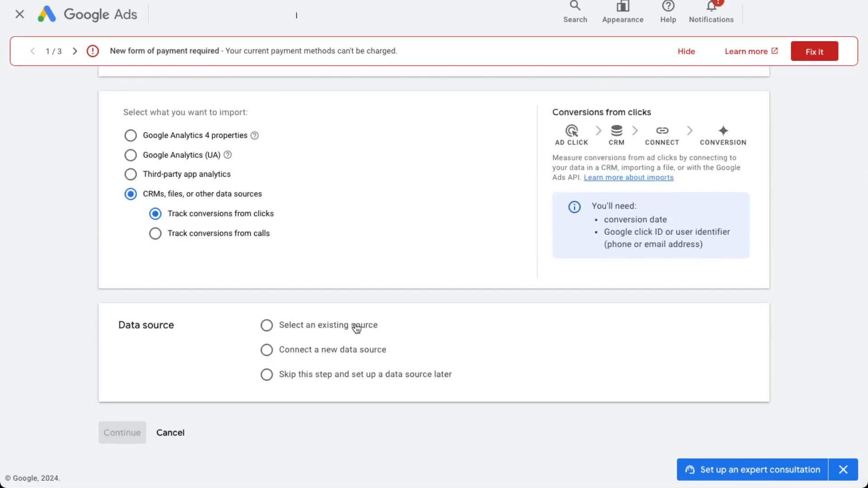
{"action": "left_click", "coordinate": [267, 327]}
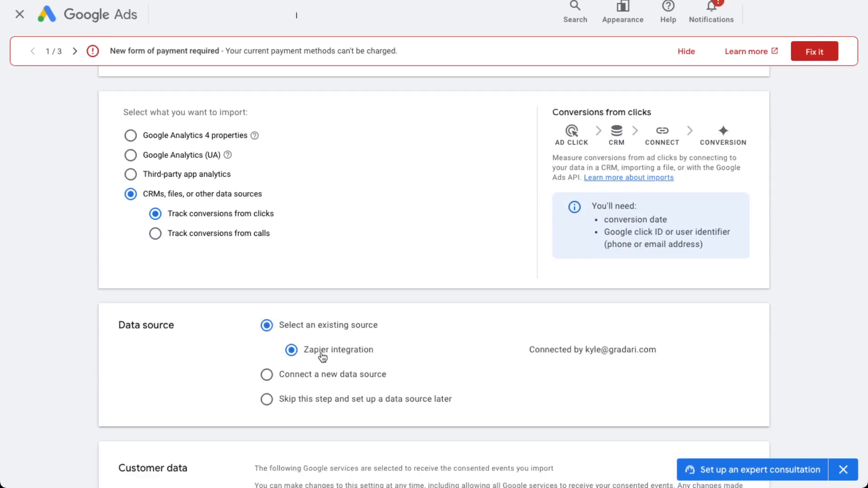
{"action": "left_click", "coordinate": [267, 375]}
{"action": "scroll", "coordinate": [259, 377], "scroll_direction": "down", "scroll_amount": 3}
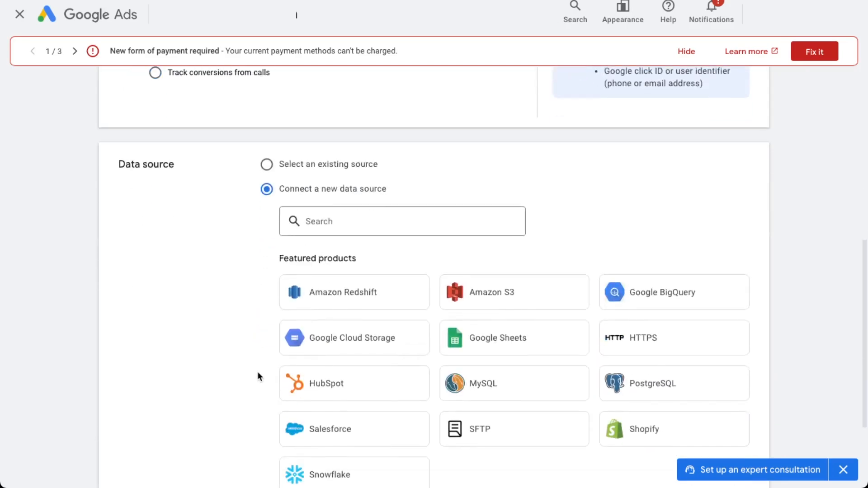
{"action": "scroll", "coordinate": [260, 370], "scroll_direction": "down", "scroll_amount": 3}
{"action": "scroll", "coordinate": [281, 310], "scroll_direction": "up", "scroll_amount": 2}
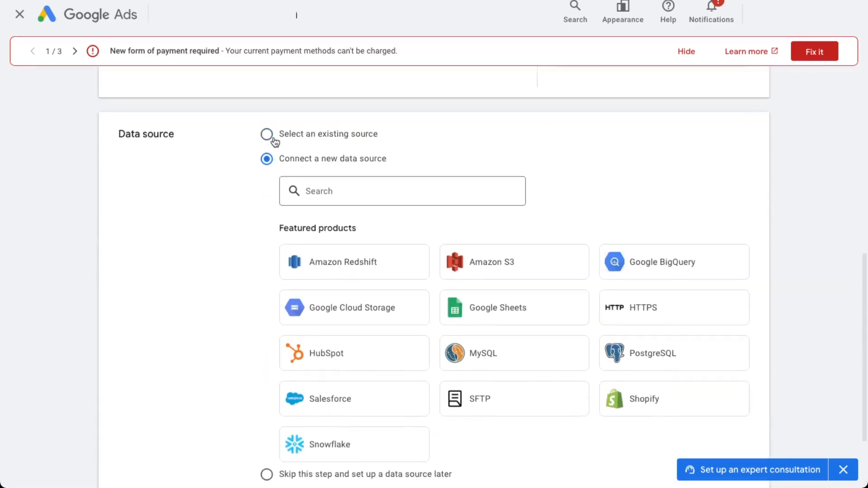
{"action": "left_click", "coordinate": [267, 134]}
{"action": "scroll", "coordinate": [187, 284], "scroll_direction": "down", "scroll_amount": 2}
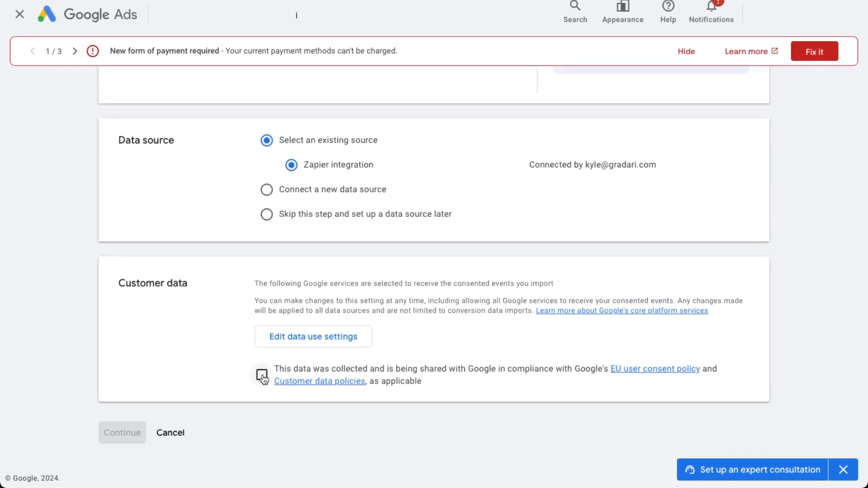
{"action": "left_click", "coordinate": [262, 376]}
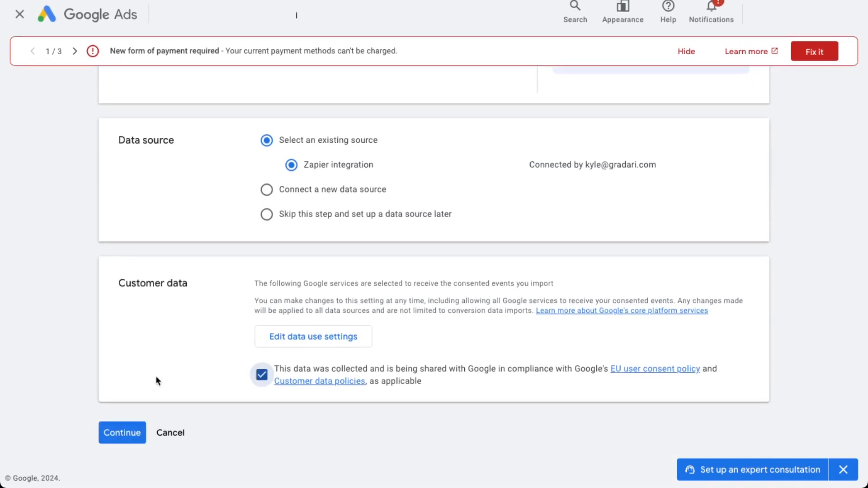
{"action": "left_click", "coordinate": [126, 434]}
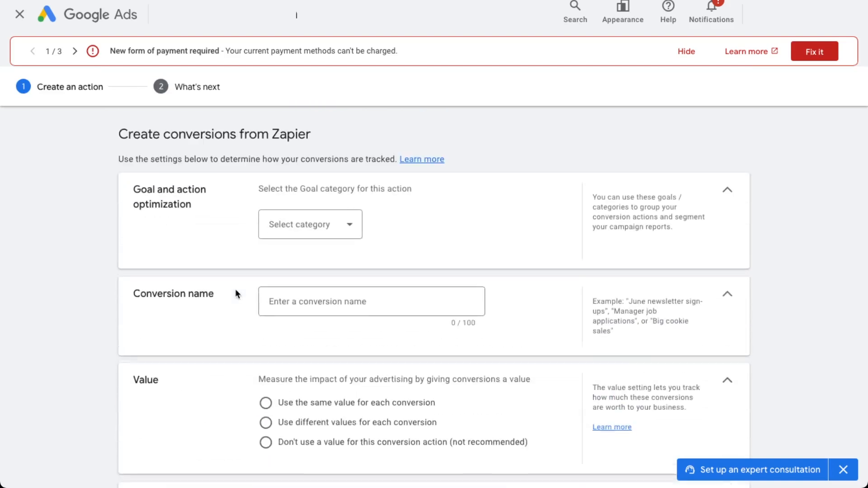
Step: Set the goal category to Qualified lead and name the conversion "New Quote Created"
{"action": "left_click", "coordinate": [330, 229]}
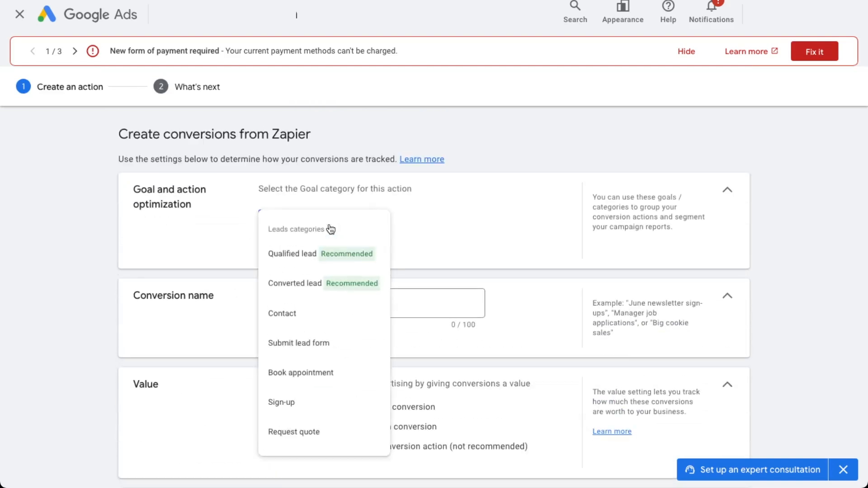
{"action": "left_click", "coordinate": [301, 254]}
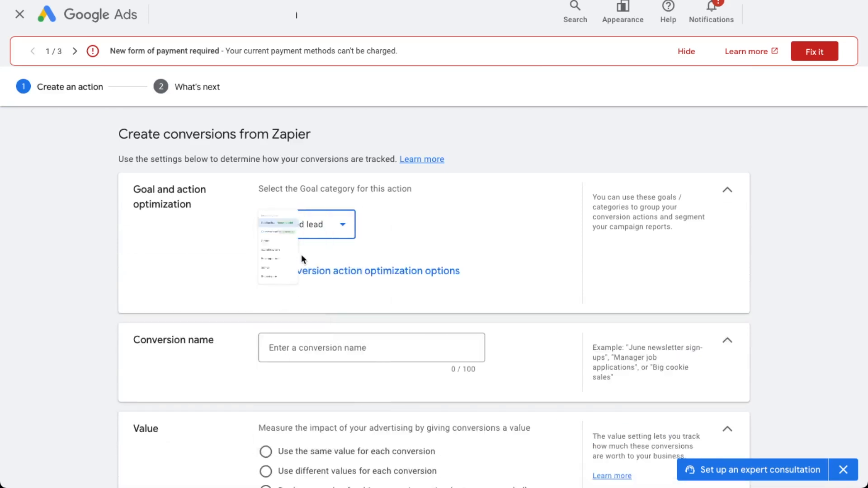
{"action": "scroll", "coordinate": [330, 271], "scroll_direction": "down", "scroll_amount": 2}
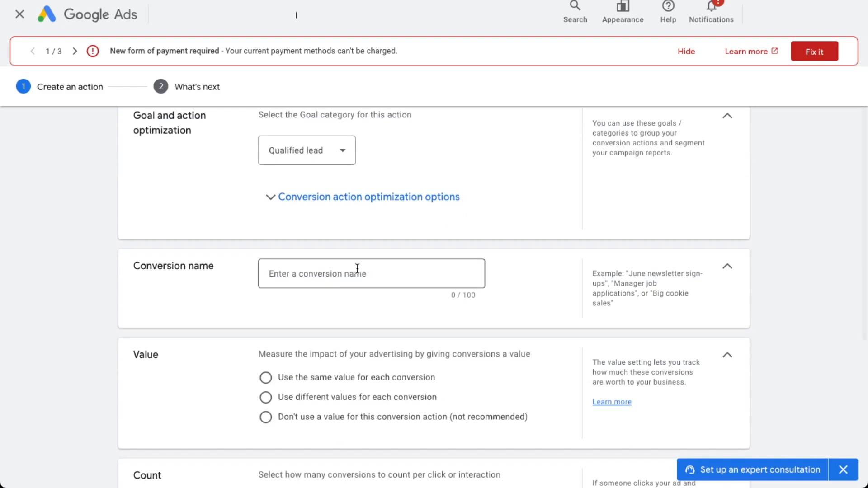
{"action": "left_click", "coordinate": [357, 269]}
{"action": "type", "text": "New Q"}
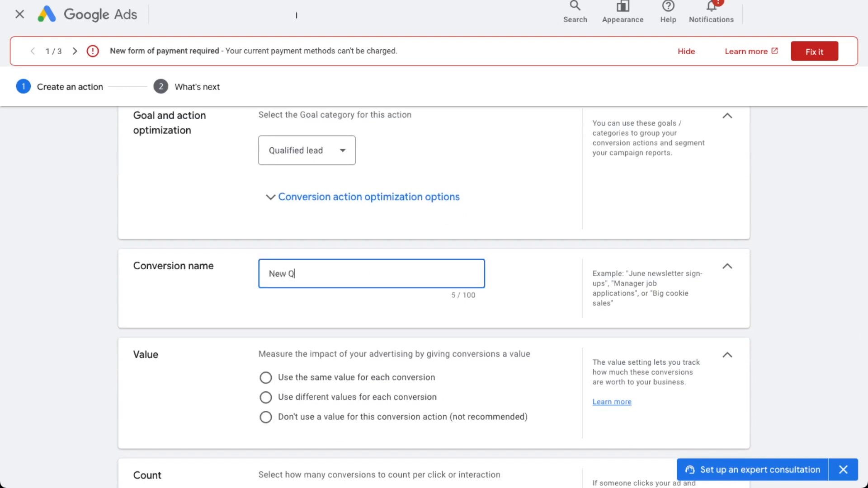
{"action": "type", "text": "uote Created"}
Step: Use different values for each conversion, with a default value of 1200 US dollars
{"action": "left_click", "coordinate": [321, 398]}
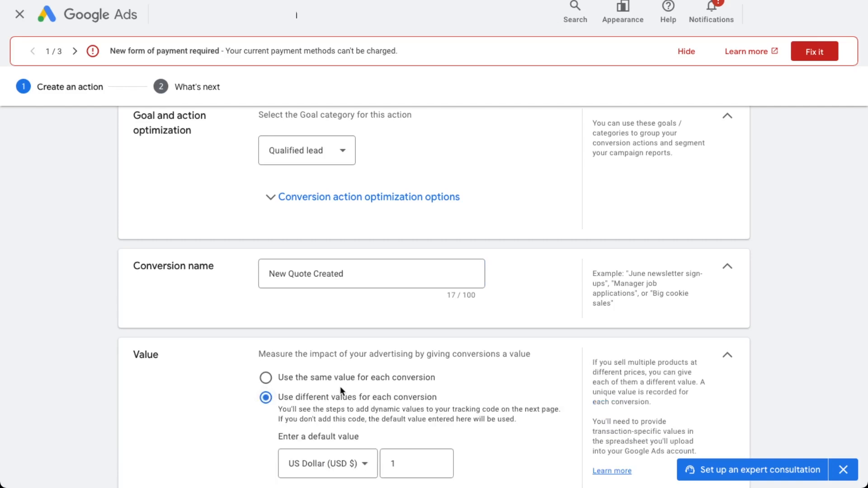
{"action": "scroll", "coordinate": [346, 390], "scroll_direction": "down", "scroll_amount": 2}
{"action": "left_click", "coordinate": [395, 376]}
{"action": "key", "text": "BackSpace"}
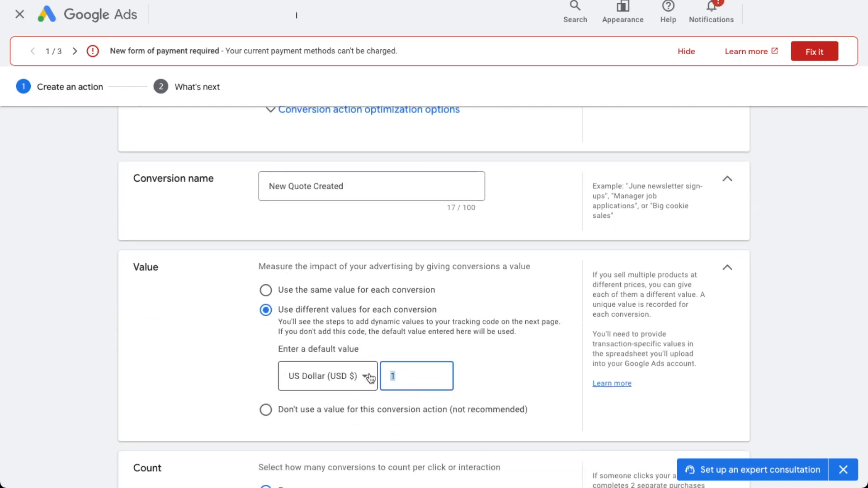
{"action": "type", "text": "1200"}
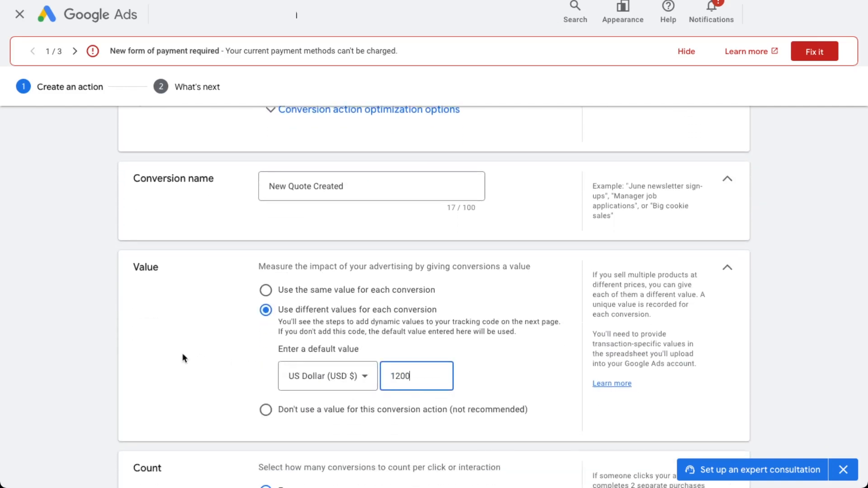
{"action": "left_click", "coordinate": [183, 354]}
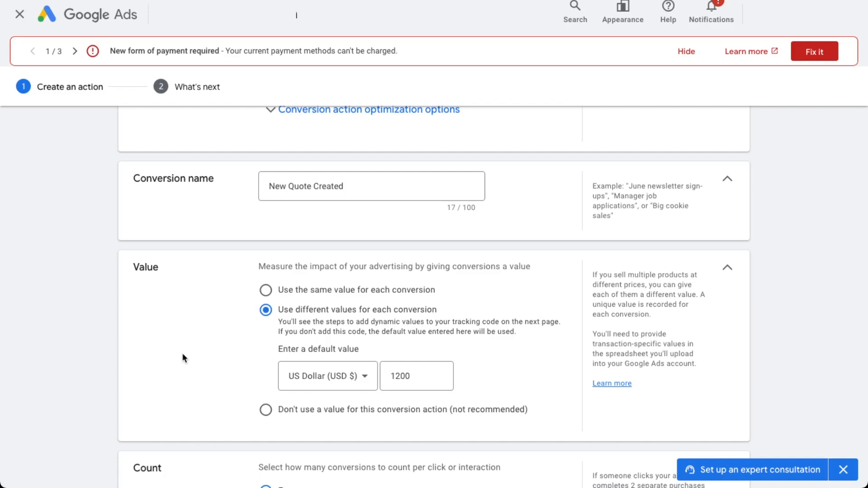
Step: Set the count to One per click or interaction and try to create the conversion action
{"action": "scroll", "coordinate": [183, 357], "scroll_direction": "down", "scroll_amount": 4}
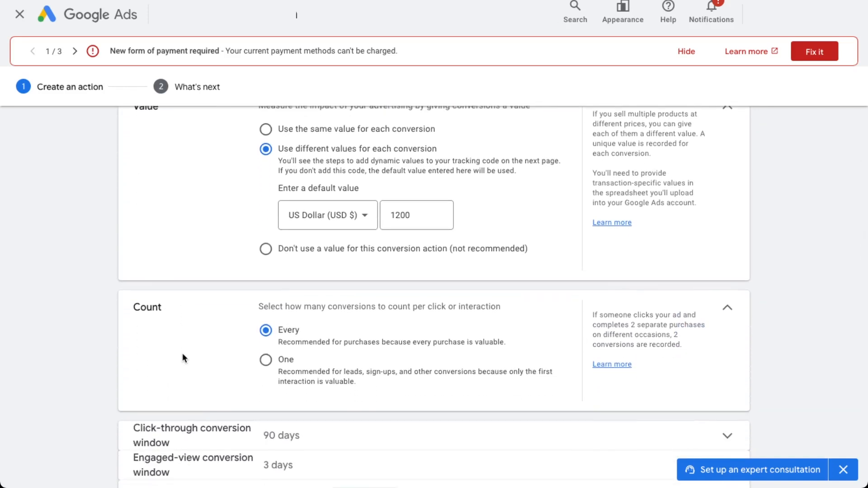
{"action": "scroll", "coordinate": [183, 354], "scroll_direction": "down", "scroll_amount": 1}
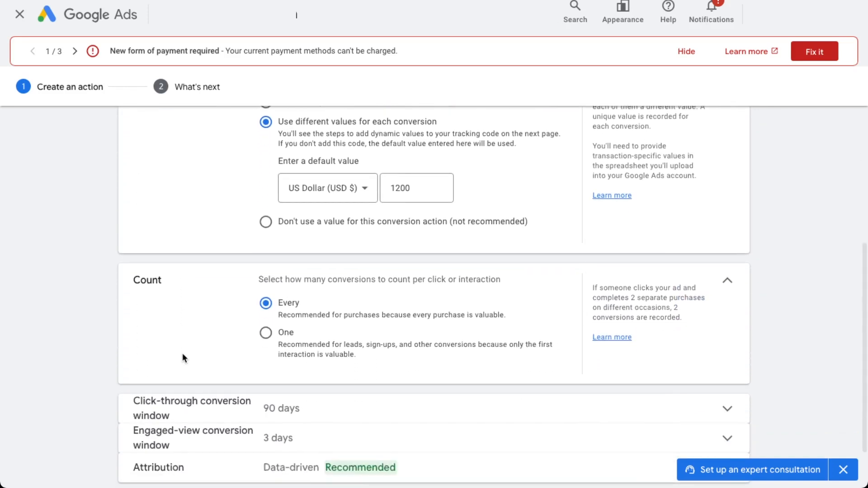
{"action": "left_click", "coordinate": [272, 335]}
{"action": "scroll", "coordinate": [213, 338], "scroll_direction": "down", "scroll_amount": 2}
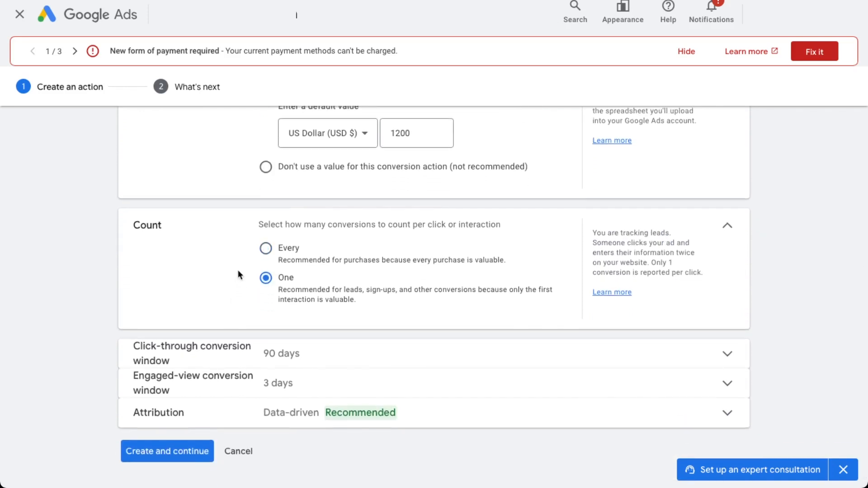
{"action": "left_click", "coordinate": [172, 452]}
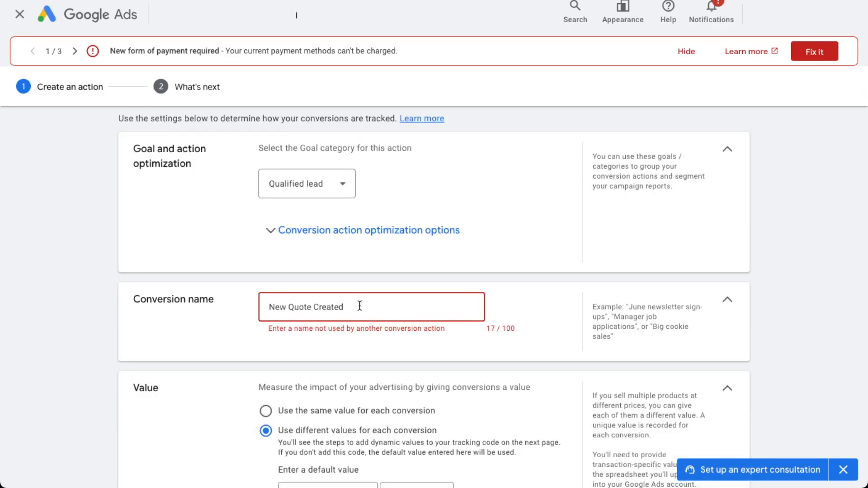
Step: Rename the conversion to "New Quote Created 2", create the action, and finish without configuring a Zap
{"action": "type", "text": "2"}
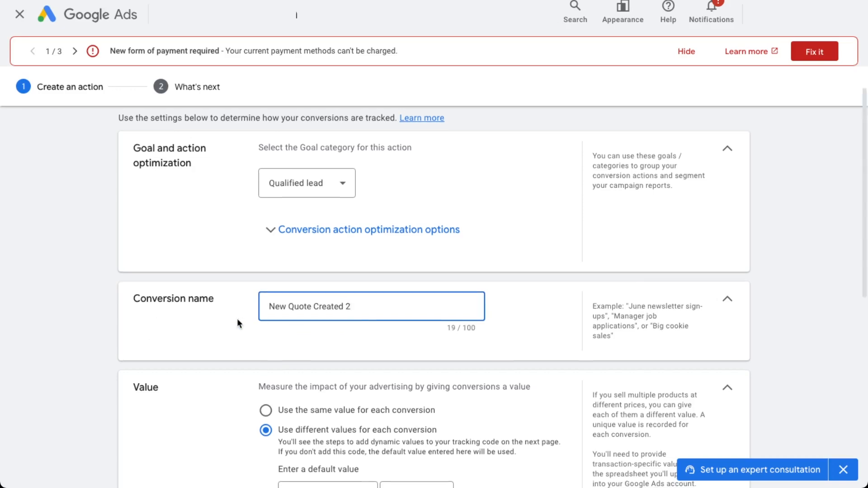
{"action": "scroll", "coordinate": [237, 319], "scroll_direction": "down", "scroll_amount": 8}
{"action": "left_click", "coordinate": [165, 437]}
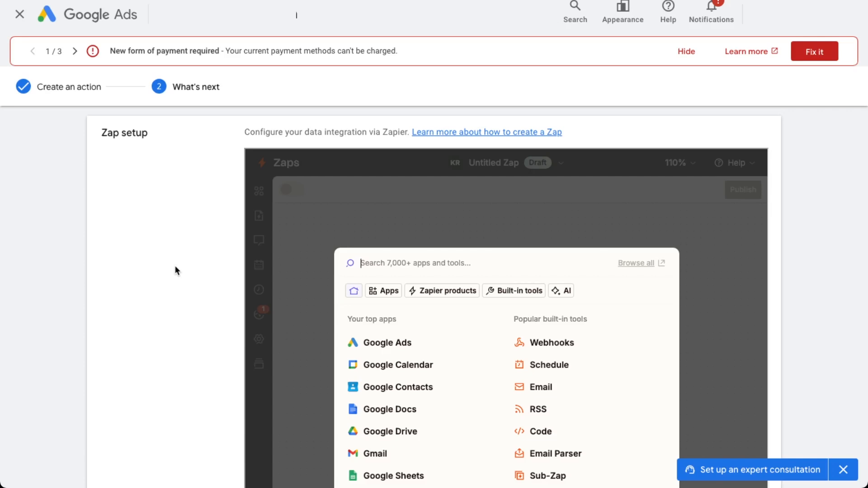
{"action": "scroll", "coordinate": [174, 265], "scroll_direction": "down", "scroll_amount": 8}
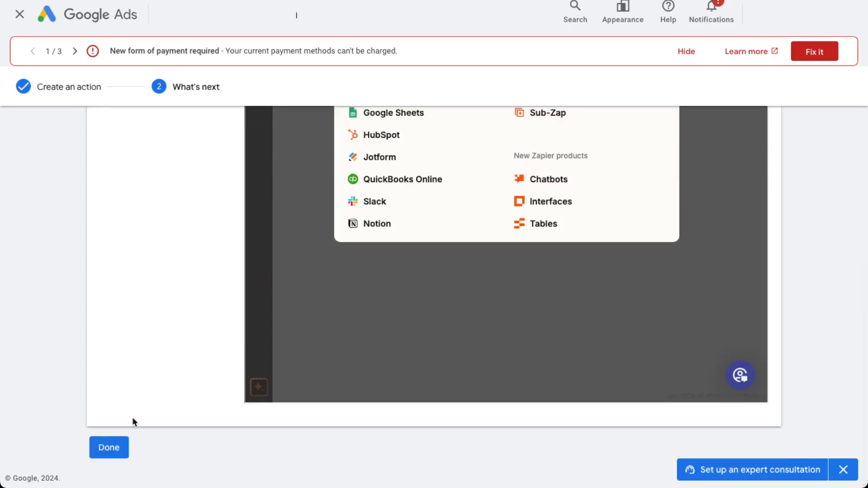
{"action": "left_click", "coordinate": [115, 444]}
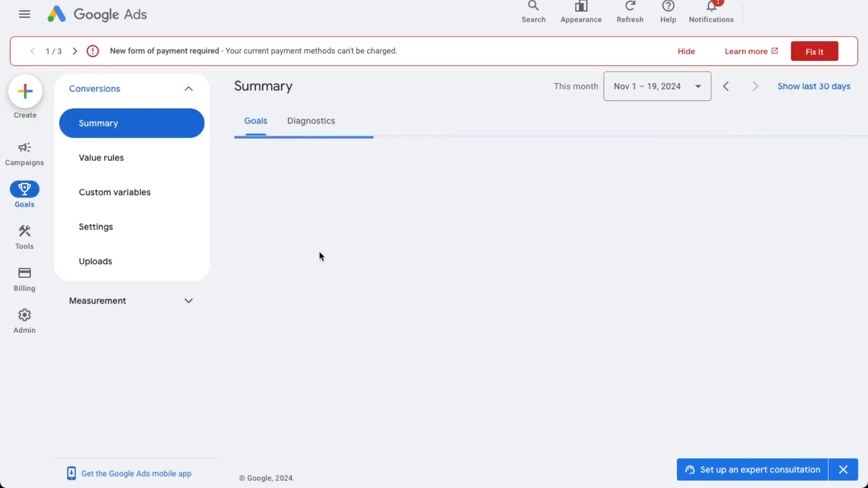
Step: Remove the "New Quote Created 2" conversion action from the Qualified lead goal
{"action": "scroll", "coordinate": [240, 278], "scroll_direction": "down", "scroll_amount": 5}
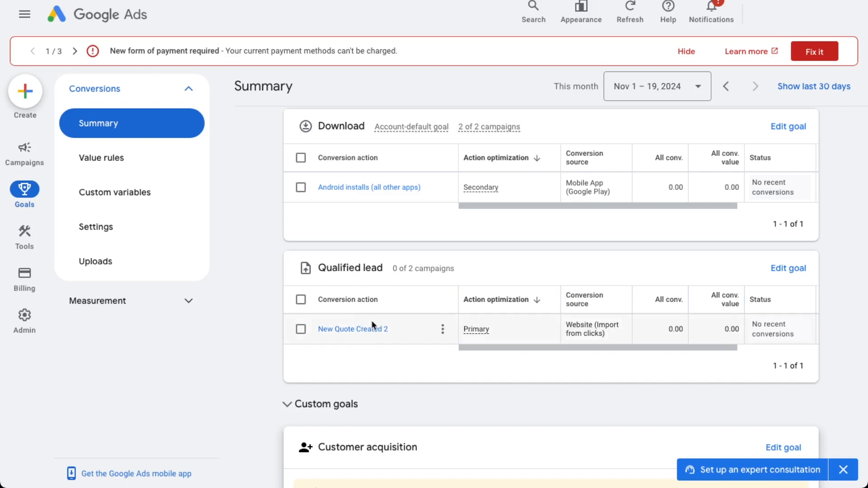
{"action": "left_click", "coordinate": [441, 332]}
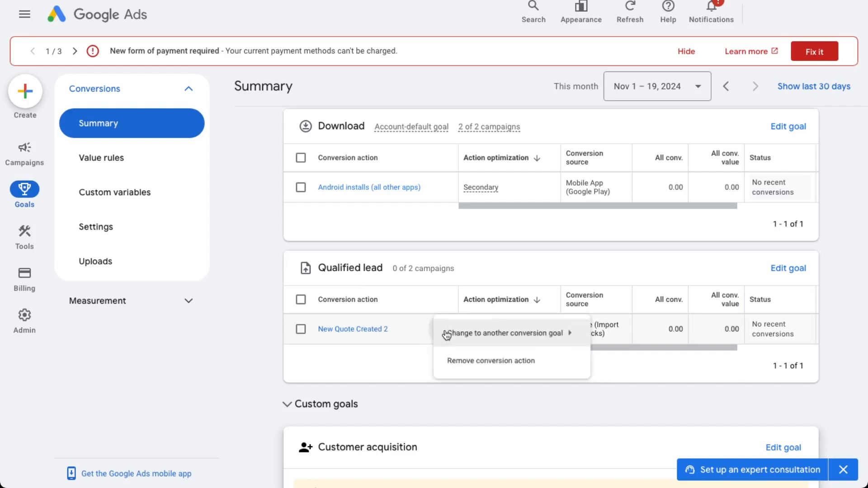
{"action": "left_click", "coordinate": [463, 360]}
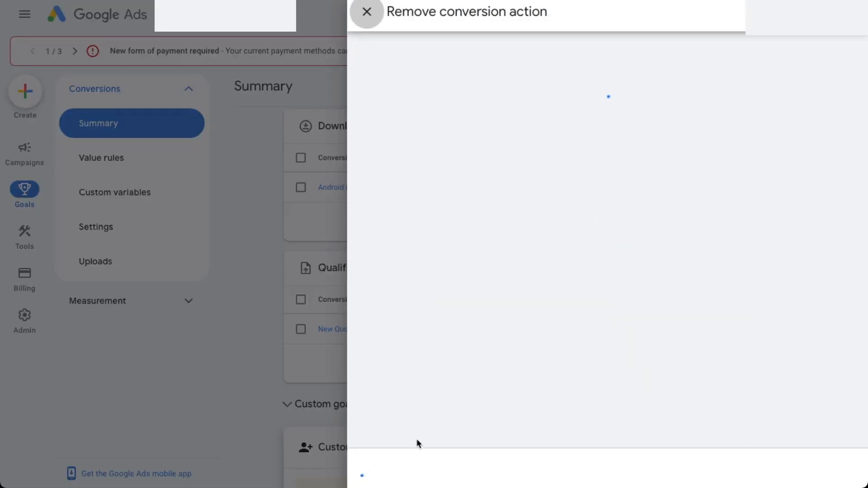
{"action": "left_click", "coordinate": [388, 467]}
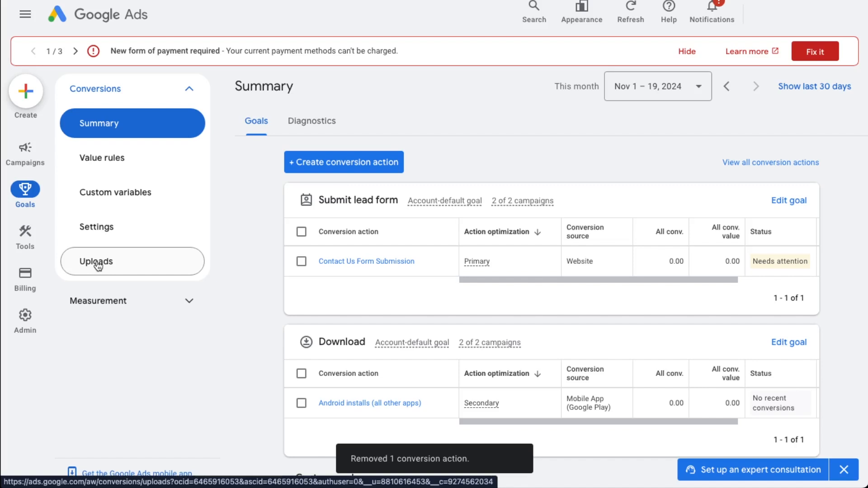
Step: Start a new upload in the conversion Uploads, review the spreadsheet templates on offer, and close the template list
{"action": "left_click", "coordinate": [96, 264]}
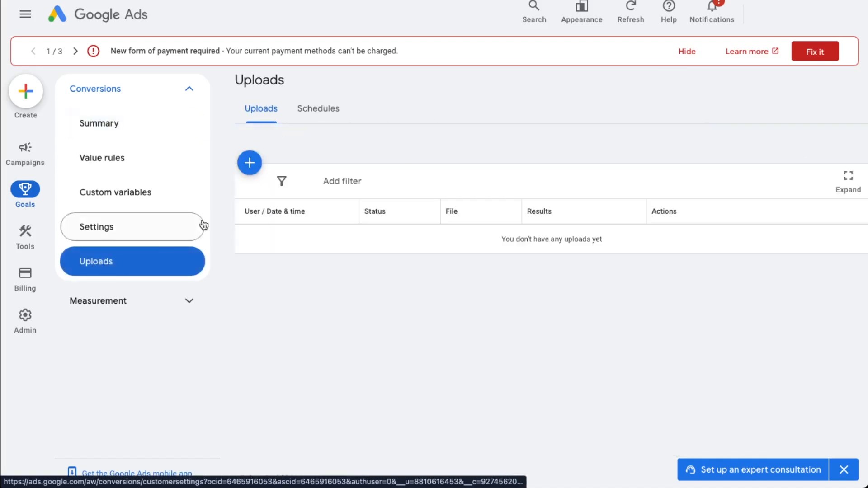
{"action": "left_click", "coordinate": [249, 163]}
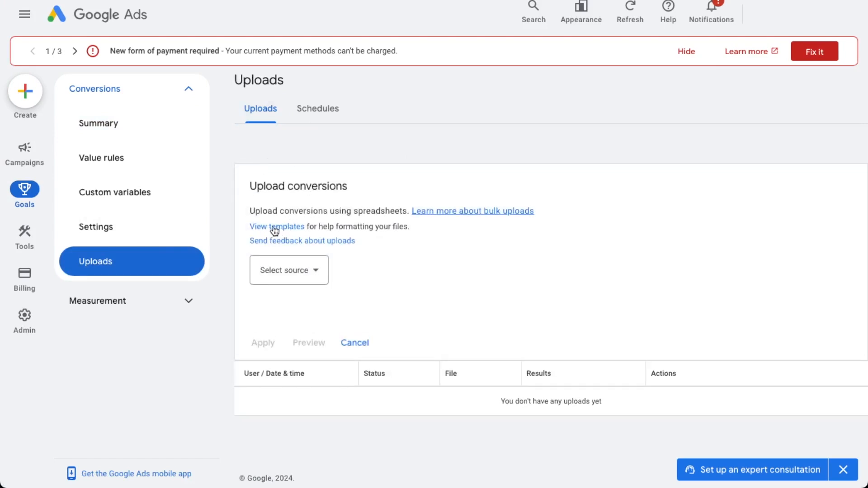
{"action": "left_click", "coordinate": [280, 231]}
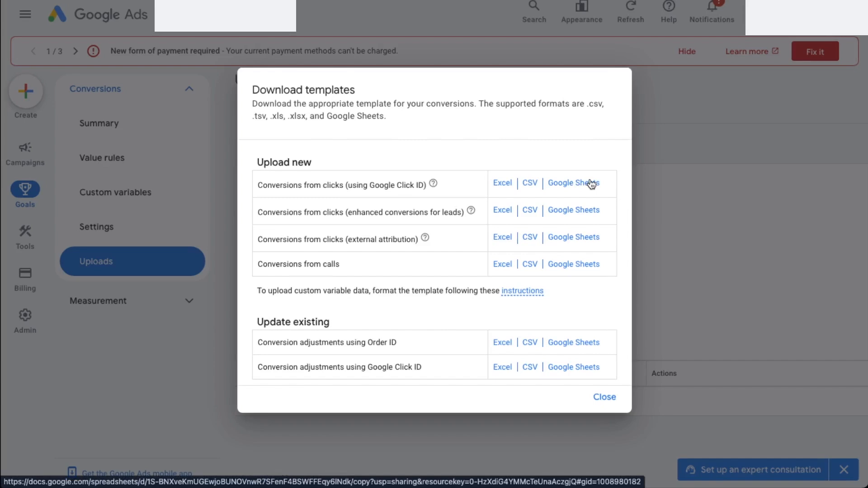
{"action": "left_click", "coordinate": [604, 397]}
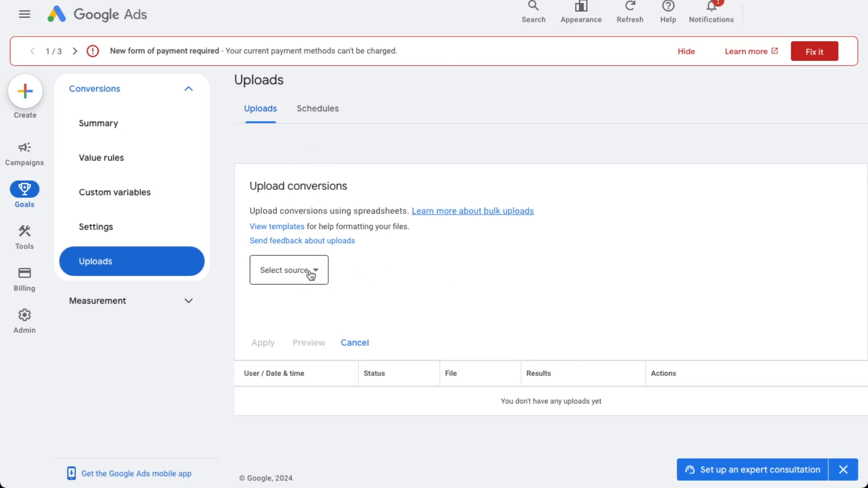
Step: Start a new scheduled conversion upload with Google Sheets as the source and highlight the service account address the sheet must be shared with
{"action": "left_click", "coordinate": [325, 114]}
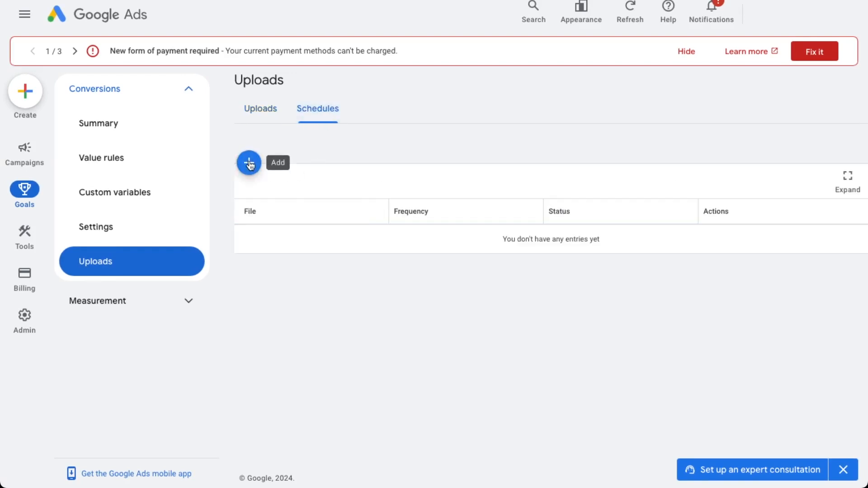
{"action": "left_click", "coordinate": [249, 164]}
{"action": "left_click", "coordinate": [310, 250]}
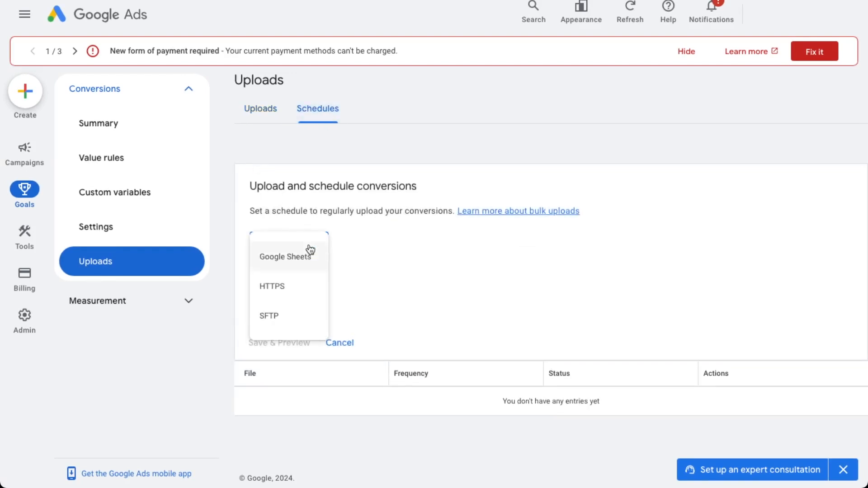
{"action": "left_click", "coordinate": [295, 259]}
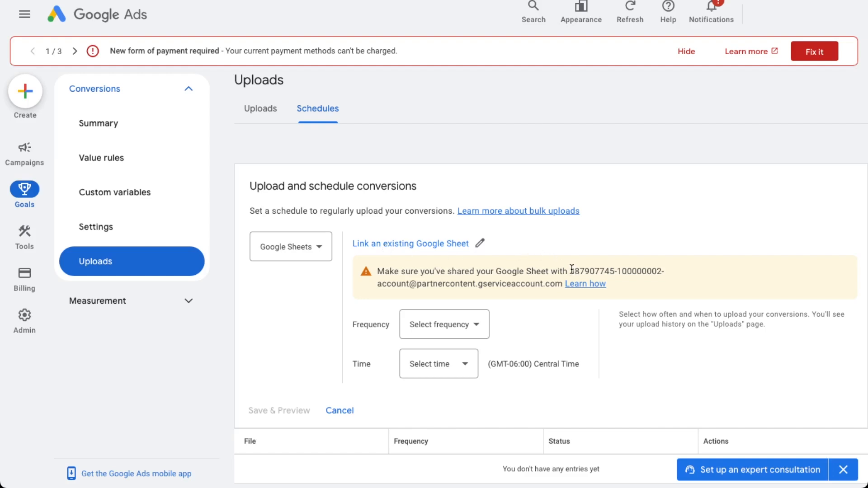
{"action": "left_click_drag", "start_coordinate": [570, 270], "coordinate": [562, 281]}
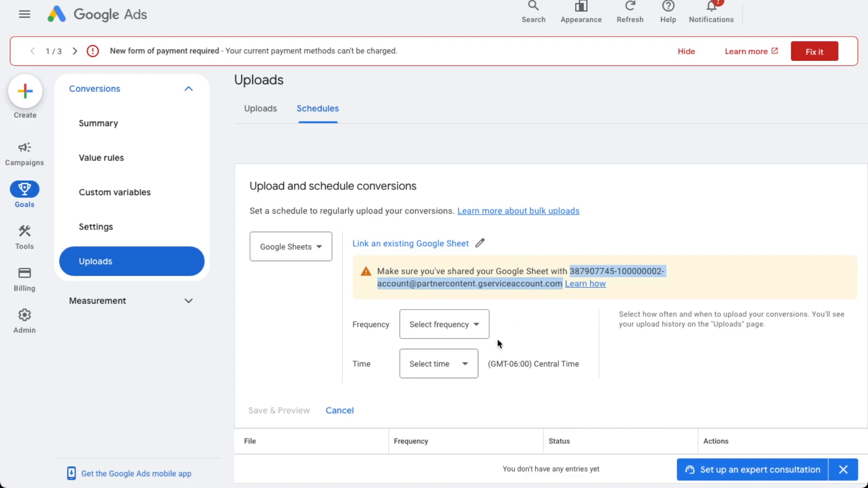
Step: Set the scheduled upload's frequency to every 24 hours and its time to 12:00 AM, checking the time zone
{"action": "left_click", "coordinate": [474, 327]}
{"action": "left_click", "coordinate": [441, 118]}
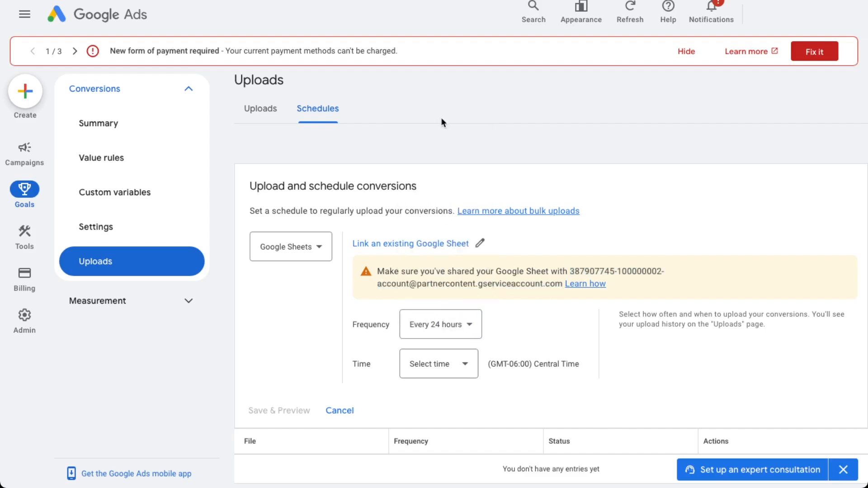
{"action": "left_click", "coordinate": [466, 362]}
{"action": "left_click", "coordinate": [416, 155]}
{"action": "mouse_move", "coordinate": [520, 369]}
{"action": "left_mouse_down"}
{"action": "mouse_move", "coordinate": [573, 367]}
{"action": "mouse_move", "coordinate": [529, 367]}
{"action": "left_mouse_up"}
{"action": "left_click", "coordinate": [576, 366]}
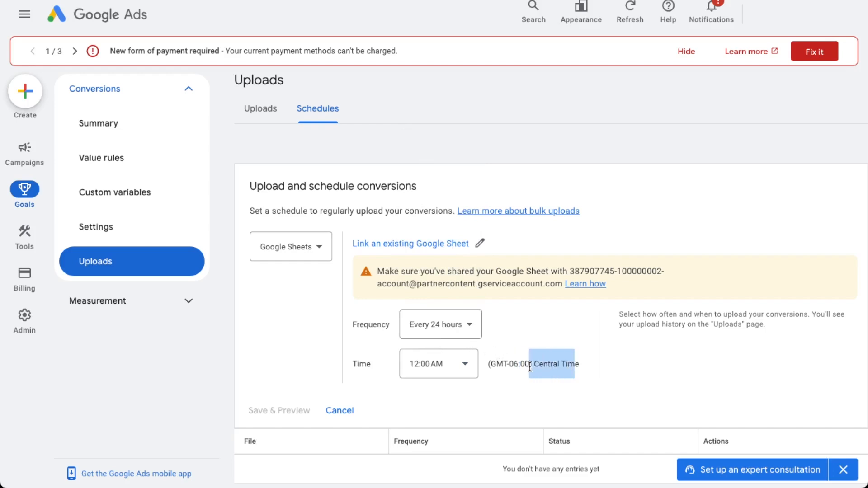
{"action": "left_click", "coordinate": [552, 366]}
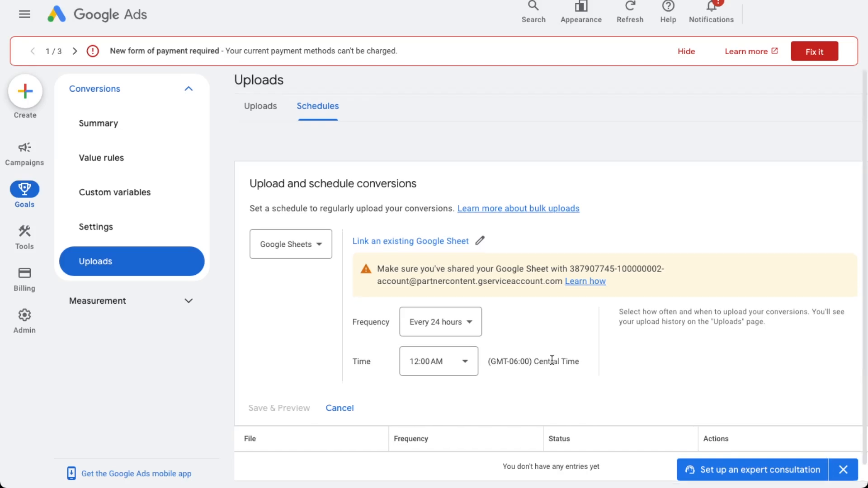
Step: Cancel the scheduled conversion upload and return to the list of manual uploads
{"action": "scroll", "coordinate": [553, 359], "scroll_direction": "down", "scroll_amount": 1}
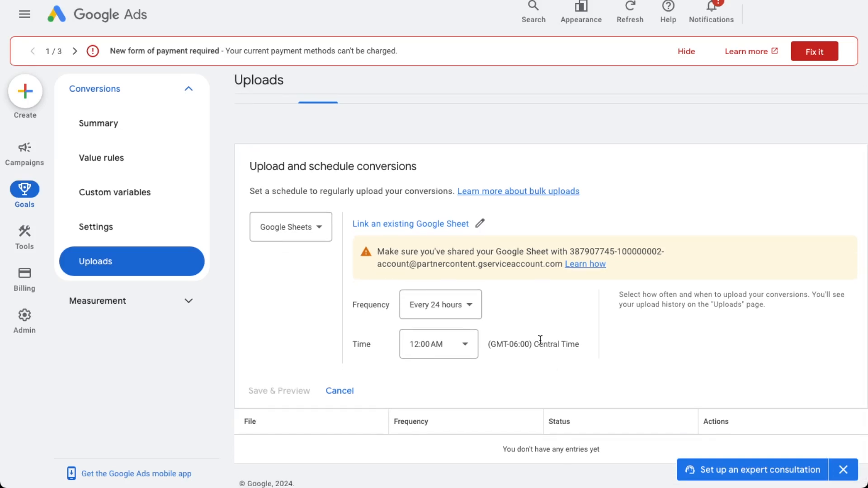
{"action": "left_click", "coordinate": [346, 391]}
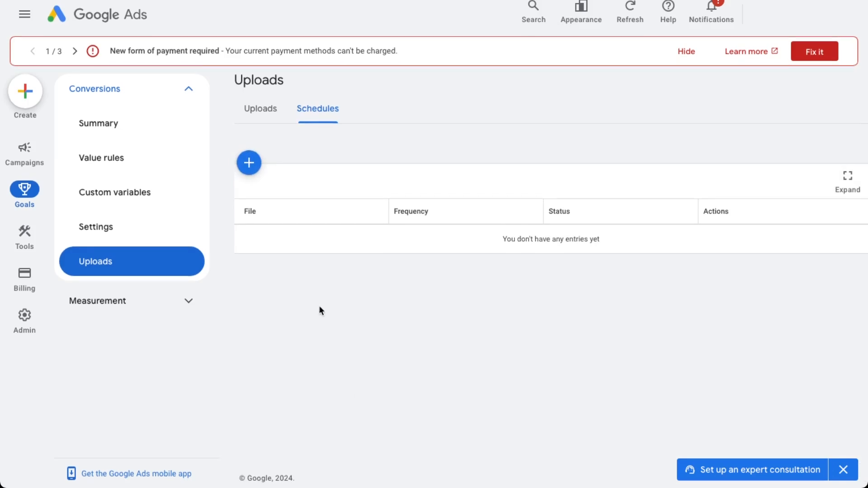
{"action": "left_click", "coordinate": [267, 111]}
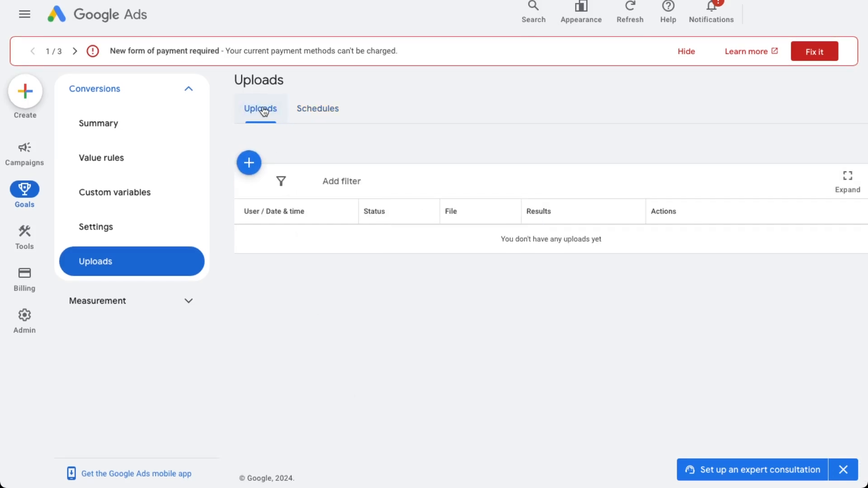
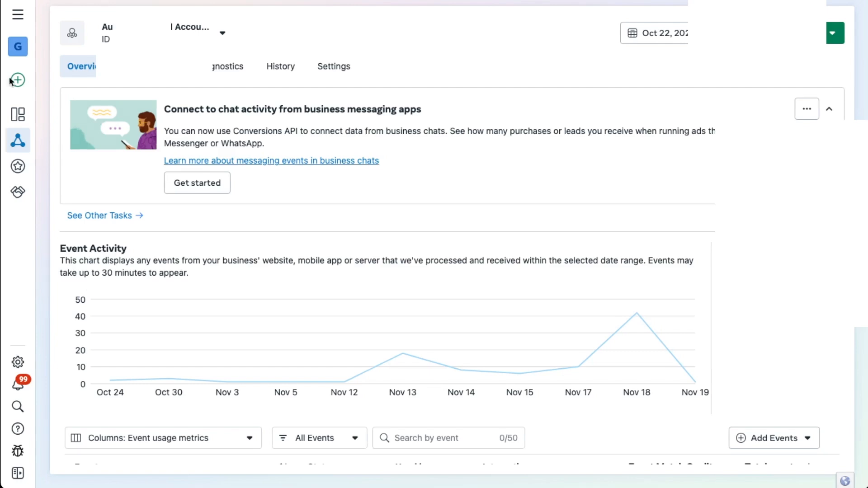
Step: Start connecting a new CRM data source, review the conversion leads setup overview, and close it without continuing
{"action": "mouse_move", "coordinate": [17, 83]}
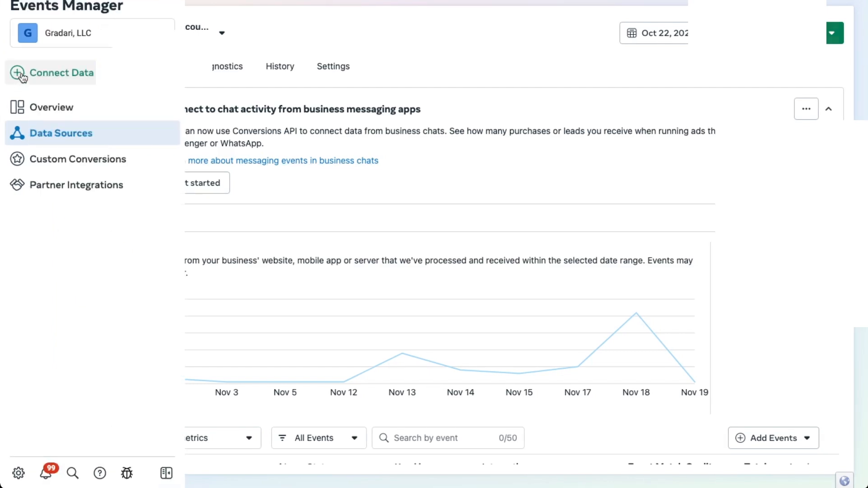
{"action": "left_click", "coordinate": [22, 76]}
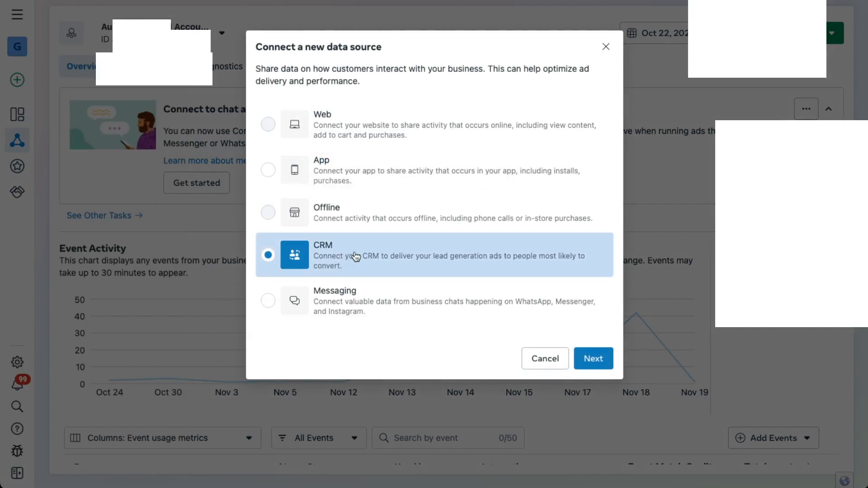
{"action": "left_click", "coordinate": [590, 359]}
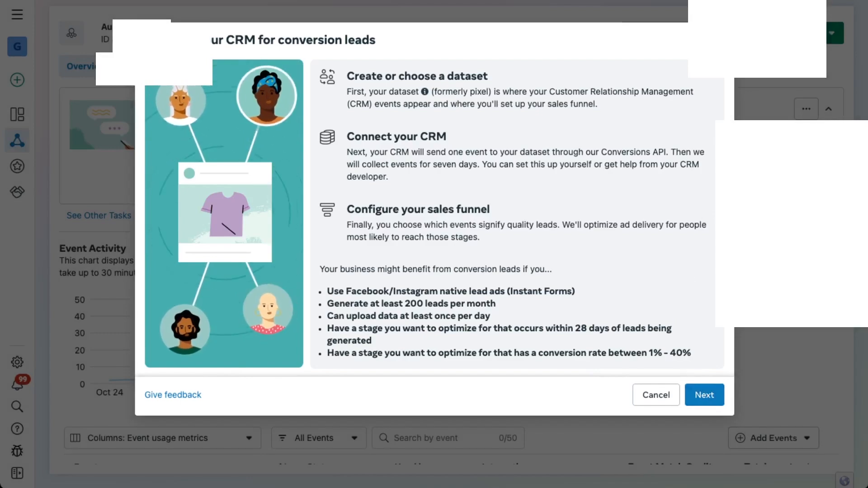
{"action": "left_click", "coordinate": [714, 39]}
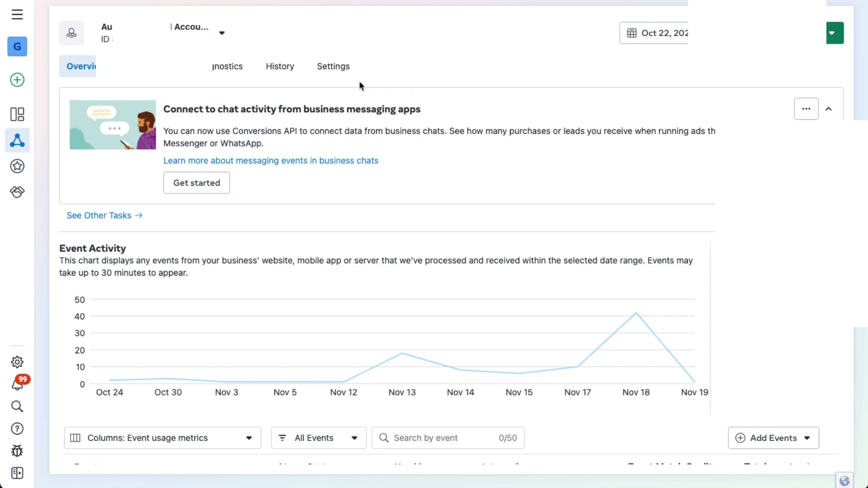
Step: Open the dataset's settings and review the steps for connecting the CRM for conversion leads
{"action": "left_click", "coordinate": [335, 72]}
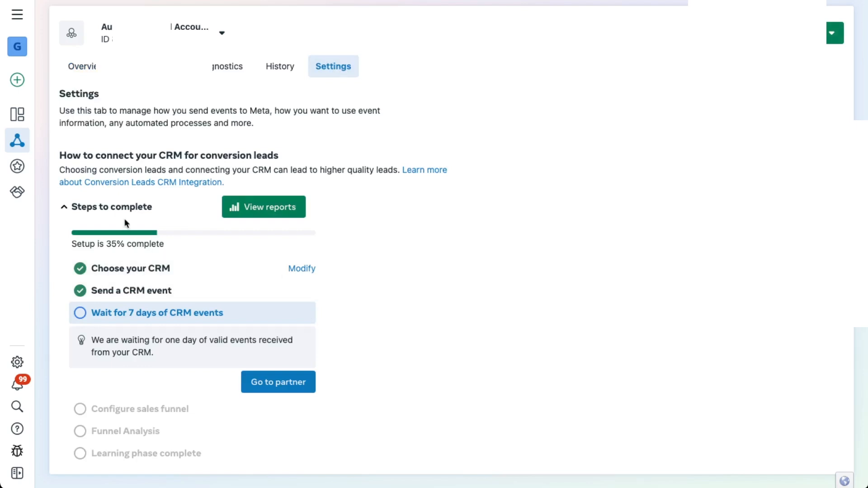
{"action": "scroll", "coordinate": [135, 231], "scroll_direction": "down", "scroll_amount": 1}
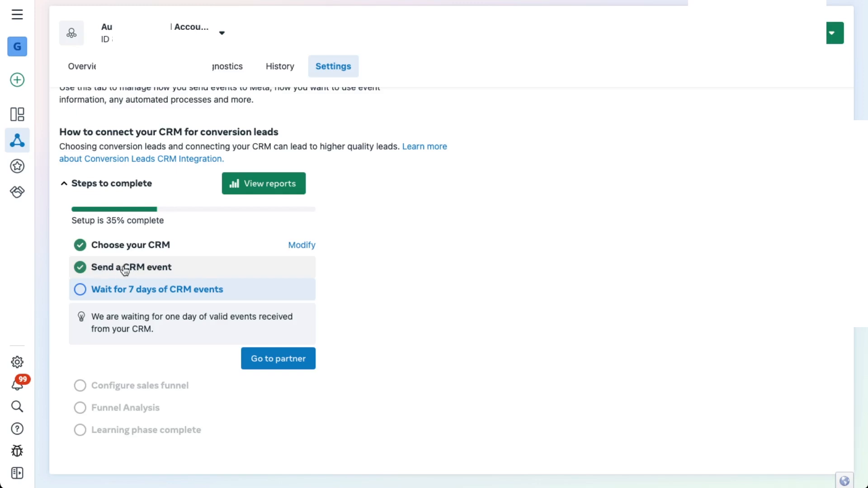
Step: Check the dataset overview's event activity for November 18 and the totals of the quote events below the chart
{"action": "left_click", "coordinate": [83, 72]}
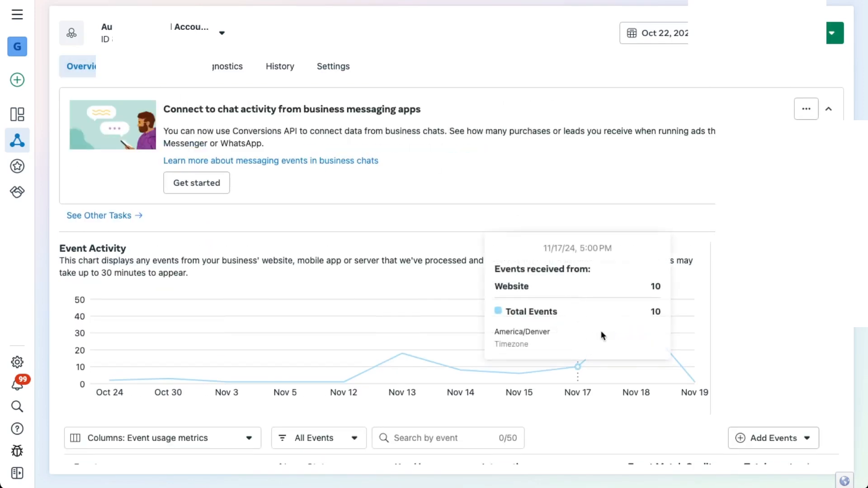
{"action": "mouse_move", "coordinate": [645, 375]}
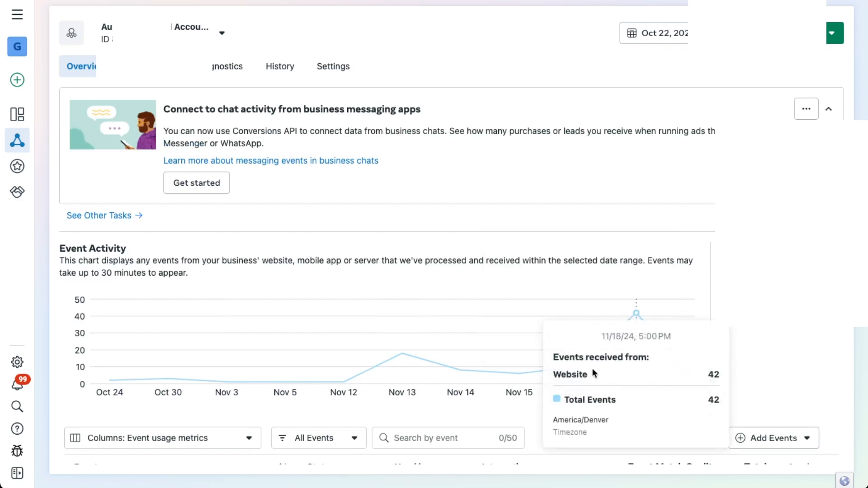
{"action": "scroll", "coordinate": [454, 378], "scroll_direction": "down", "scroll_amount": 1}
{"action": "scroll", "coordinate": [454, 378], "scroll_direction": "down", "scroll_amount": 2}
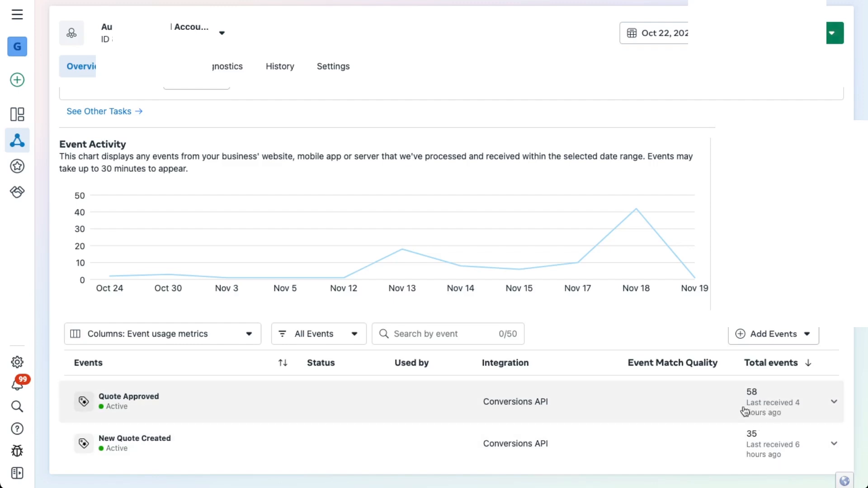
{"action": "scroll", "coordinate": [583, 276], "scroll_direction": "up", "scroll_amount": 2}
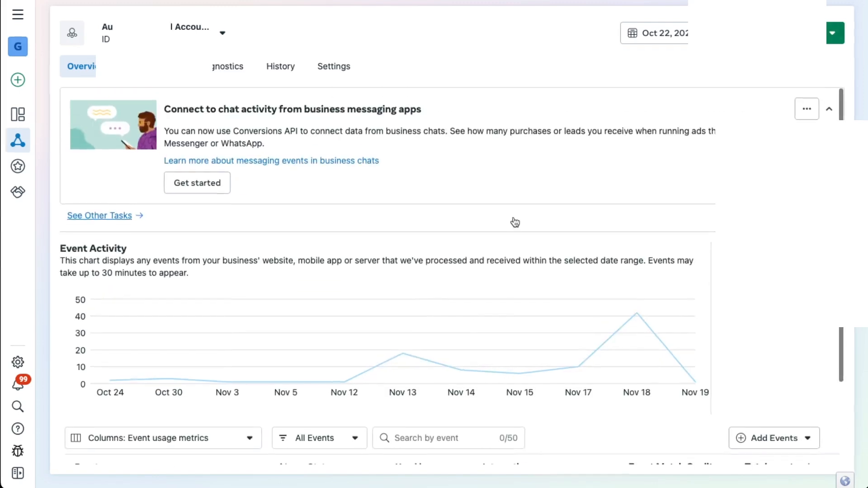
Step: Return to the dataset's settings and examine the "Wait for 7 days of CRM events" stage and the stages after it
{"action": "left_click", "coordinate": [340, 72]}
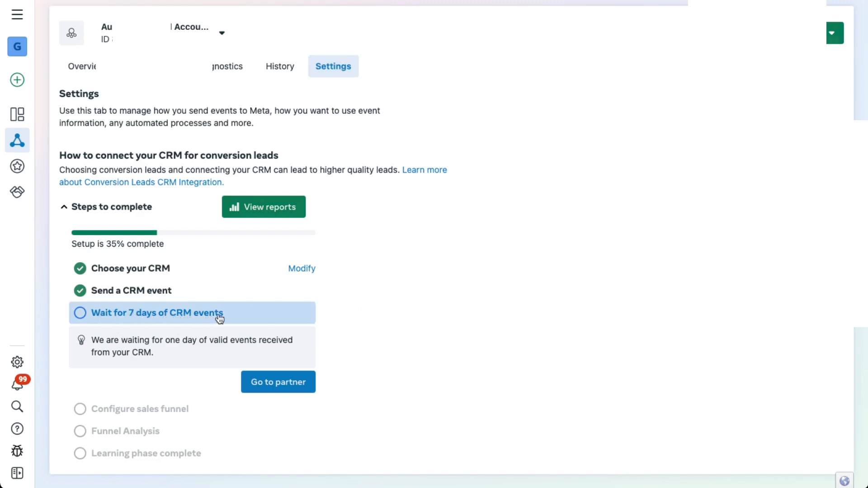
{"action": "scroll", "coordinate": [401, 336], "scroll_direction": "down", "scroll_amount": 1}
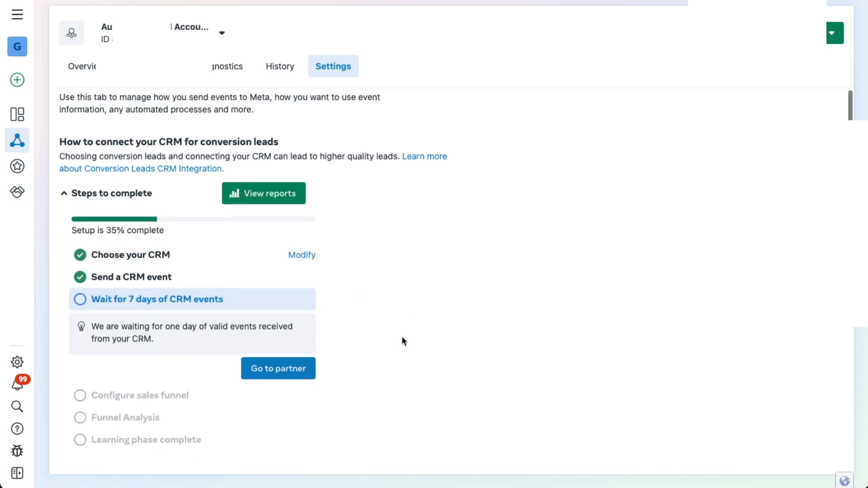
{"action": "scroll", "coordinate": [402, 335], "scroll_direction": "up", "scroll_amount": 1}
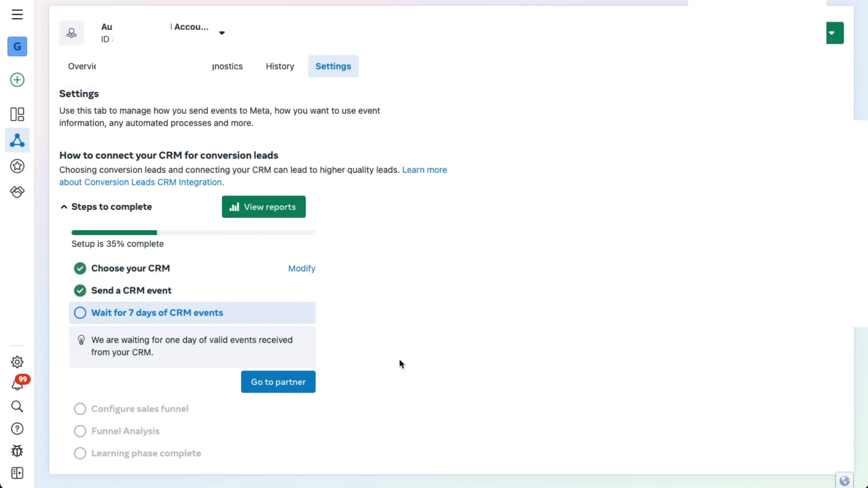
Step: Open the event blocking review, acknowledge the Meta Business Tools terms, and show the confirmed events
{"action": "scroll", "coordinate": [400, 361], "scroll_direction": "down", "scroll_amount": 10}
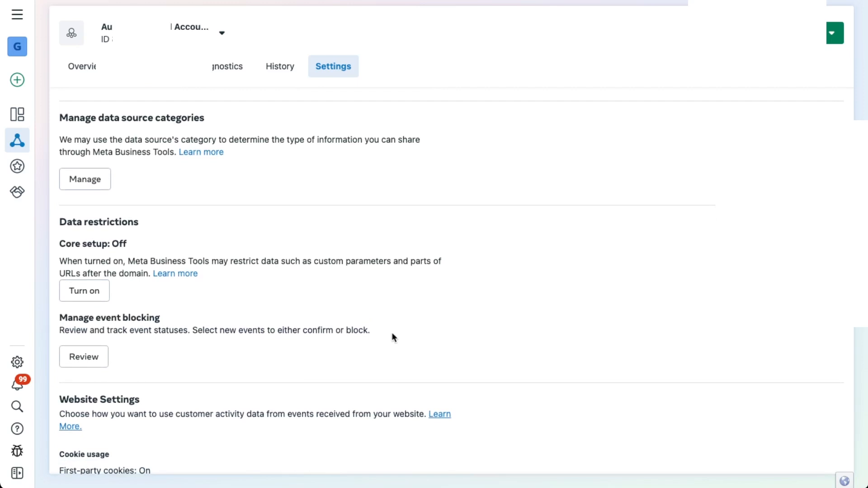
{"action": "scroll", "coordinate": [317, 313], "scroll_direction": "down", "scroll_amount": 3}
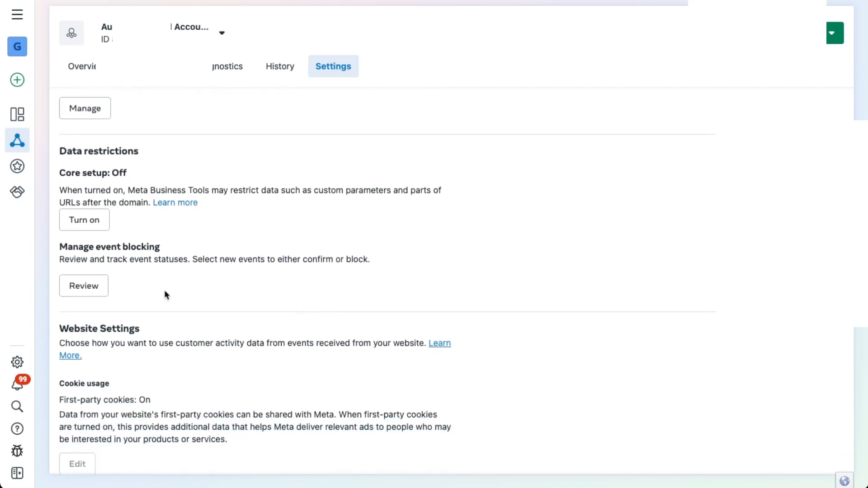
{"action": "left_click", "coordinate": [89, 288]}
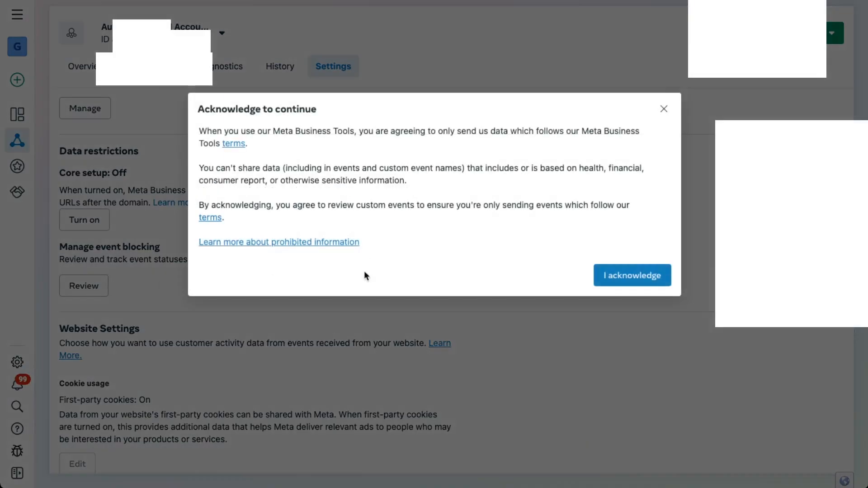
{"action": "left_click", "coordinate": [619, 276]}
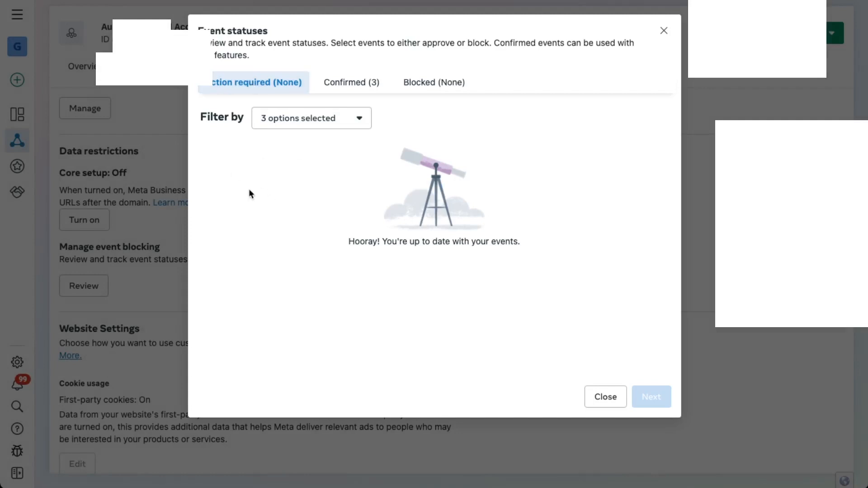
{"action": "left_click", "coordinate": [356, 82]}
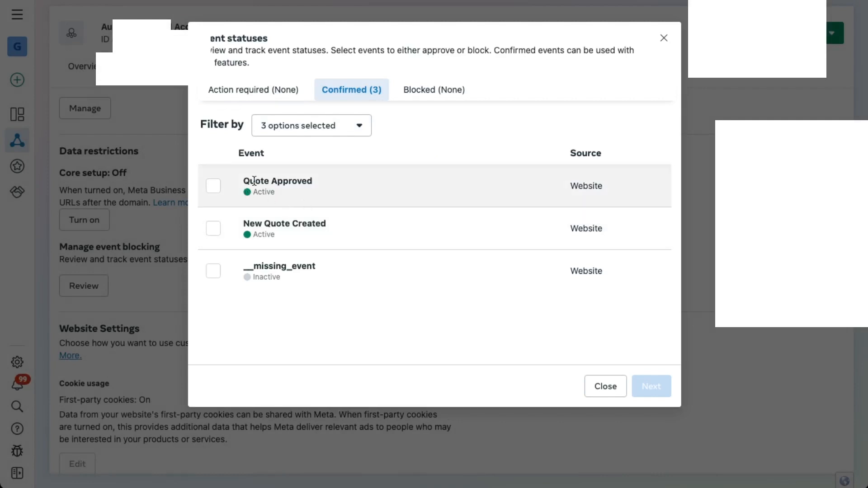
Step: Highlight the Quote Approved and New Quote Created events in the confirmed list, and close the event statuses
{"action": "left_click_drag", "start_coordinate": [250, 180], "coordinate": [297, 181]}
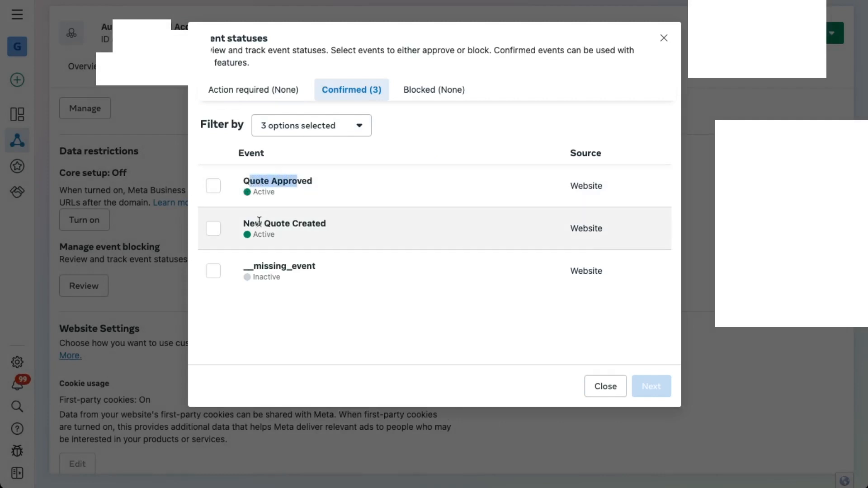
{"action": "left_click_drag", "start_coordinate": [253, 223], "coordinate": [308, 223]}
{"action": "left_click", "coordinate": [312, 221]}
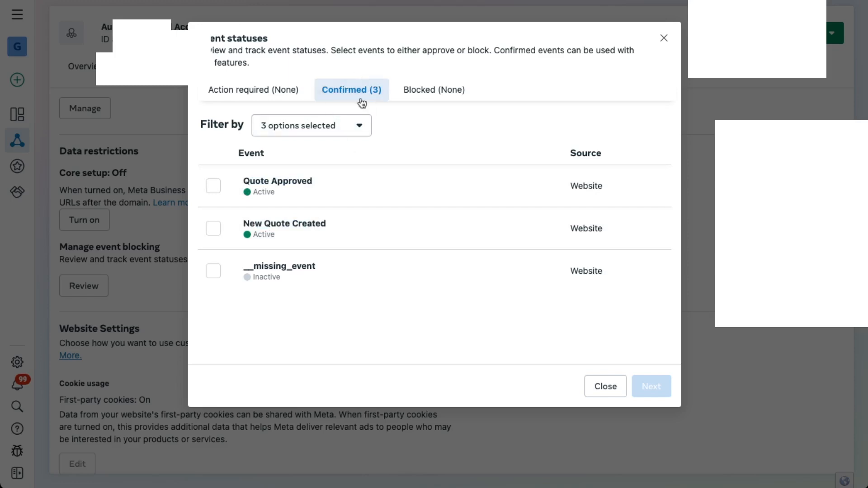
{"action": "left_click", "coordinate": [603, 387]}
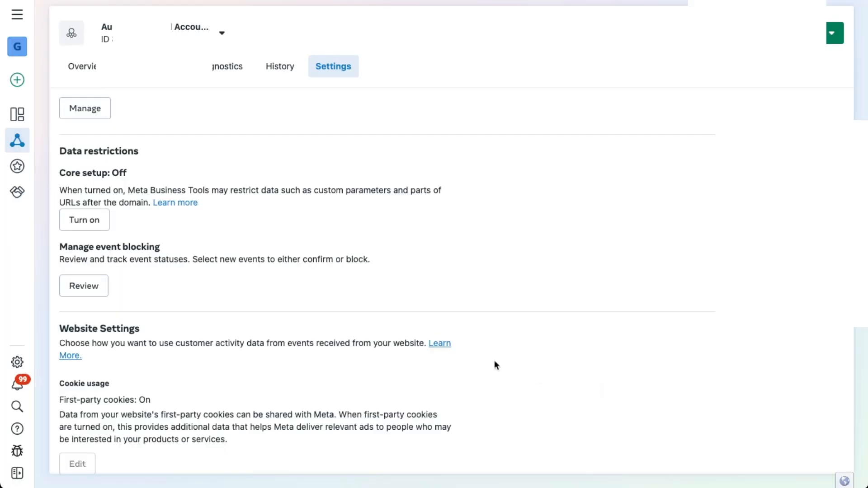
Step: Review the automatic advanced matching section of the dataset's settings, highlighting its heading and checking the Automatic Website Matching option
{"action": "scroll", "coordinate": [271, 258], "scroll_direction": "down", "scroll_amount": 5}
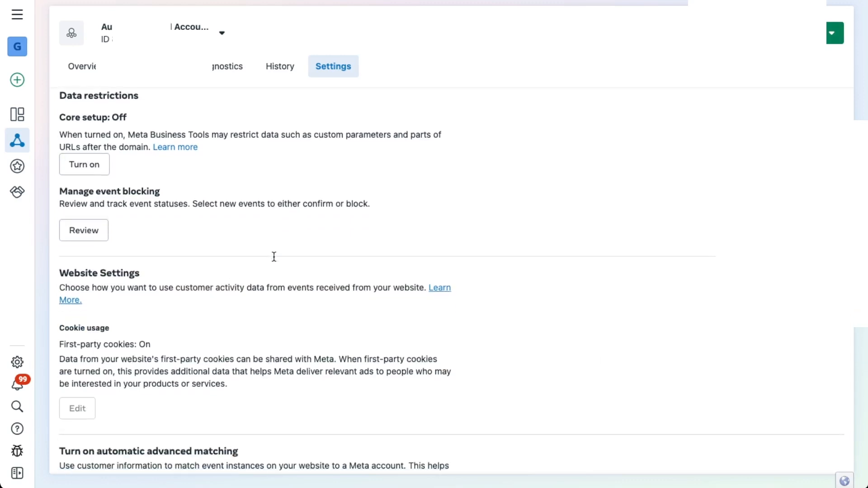
{"action": "scroll", "coordinate": [273, 258], "scroll_direction": "down", "scroll_amount": 2}
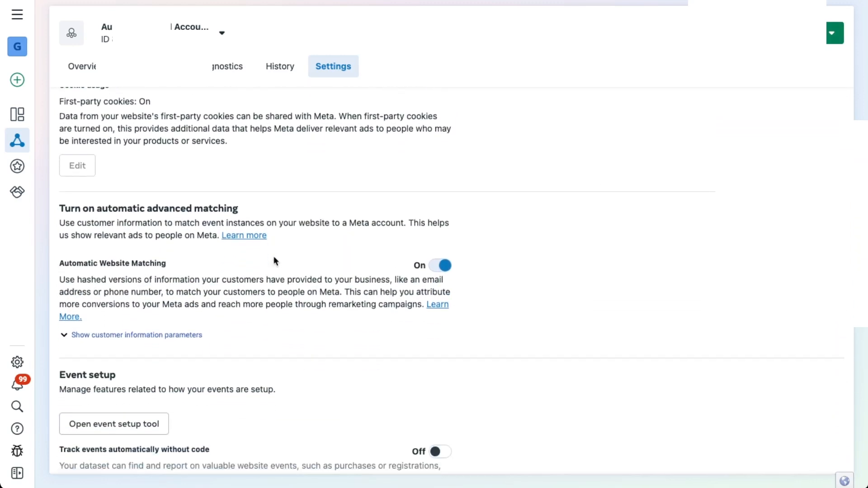
{"action": "left_click_drag", "start_coordinate": [113, 208], "coordinate": [193, 208]}
{"action": "left_click", "coordinate": [209, 209]}
{"action": "scroll", "coordinate": [519, 275], "scroll_direction": "down", "scroll_amount": 1}
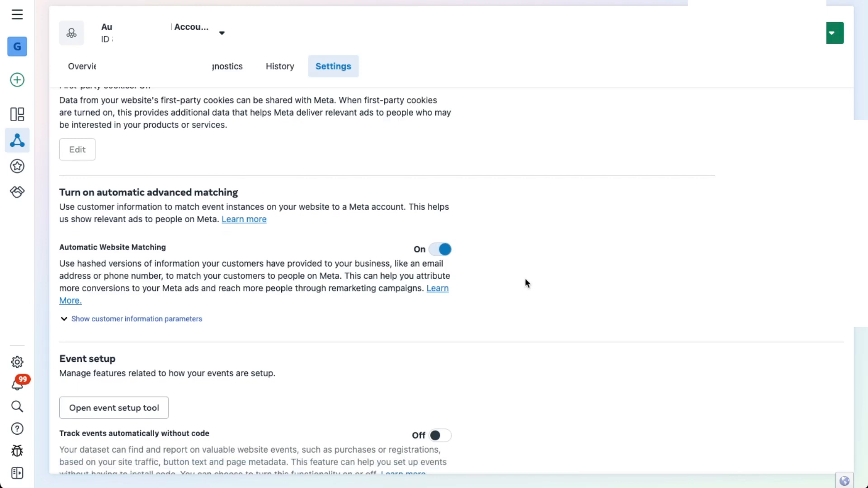
{"action": "scroll", "coordinate": [525, 280], "scroll_direction": "down", "scroll_amount": 1}
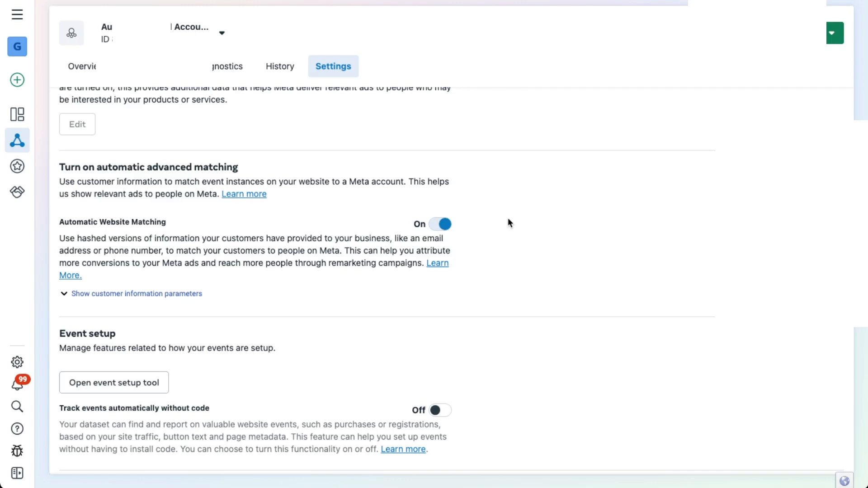
Step: Highlight the Conversions API heading in the settings and review its setup options and the connected Zapier partner
{"action": "scroll", "coordinate": [509, 223], "scroll_direction": "down", "scroll_amount": 5}
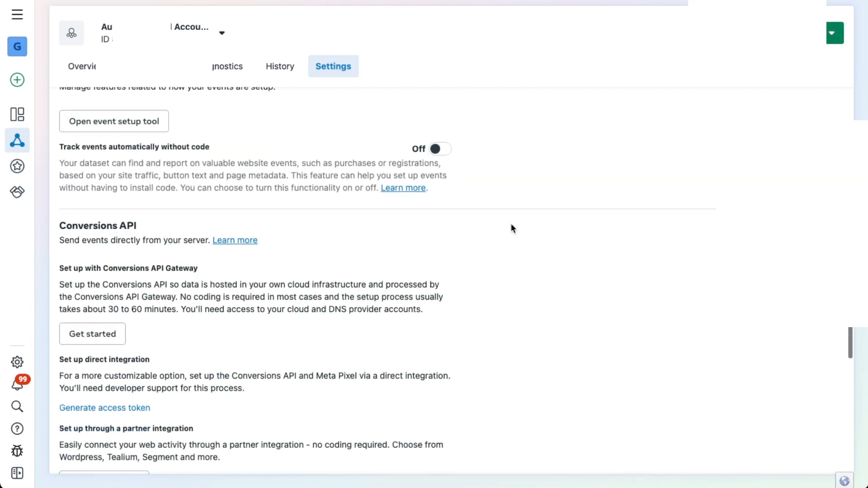
{"action": "scroll", "coordinate": [514, 230], "scroll_direction": "down", "scroll_amount": 2}
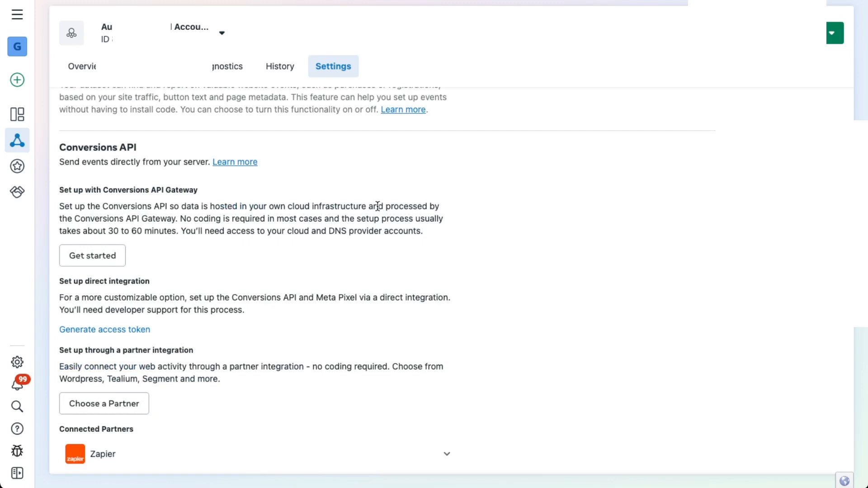
{"action": "left_click_drag", "start_coordinate": [107, 147], "coordinate": [126, 148]}
{"action": "scroll", "coordinate": [135, 187], "scroll_direction": "down", "scroll_amount": 1}
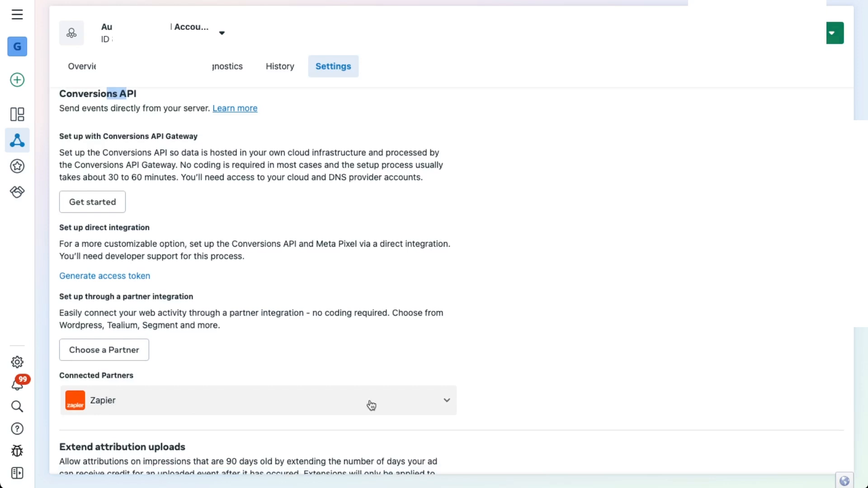
{"action": "scroll", "coordinate": [445, 401], "scroll_direction": "down", "scroll_amount": 1}
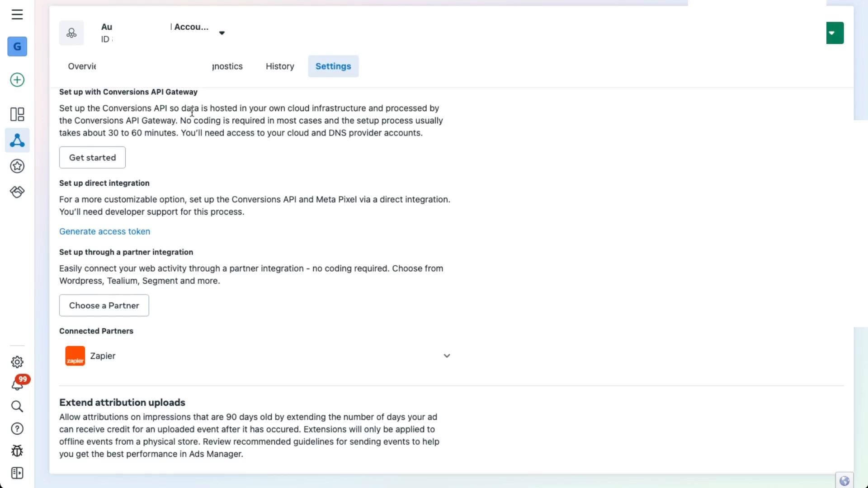
Step: Return to the dataset overview and inspect the November 18 point on the event activity chart
{"action": "left_click", "coordinate": [92, 69]}
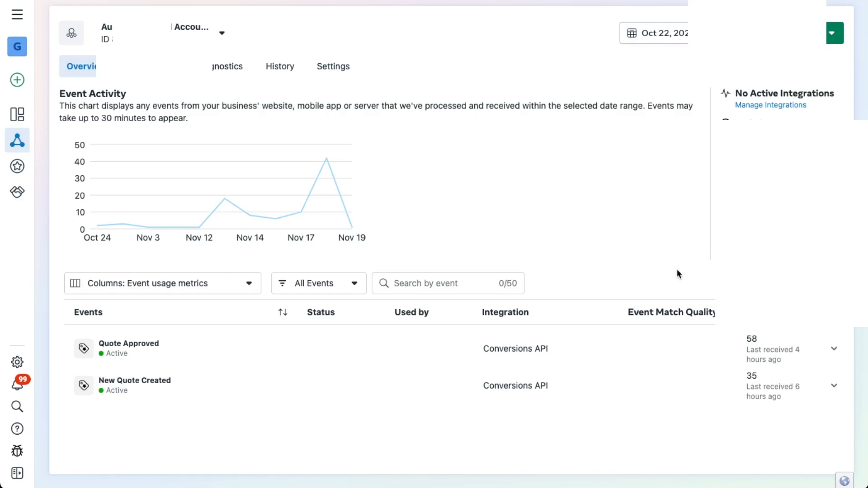
{"action": "mouse_move", "coordinate": [642, 331]}
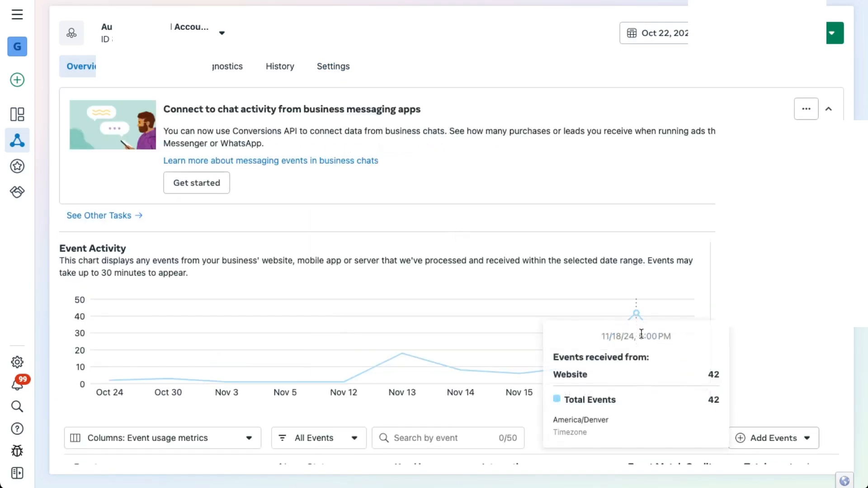